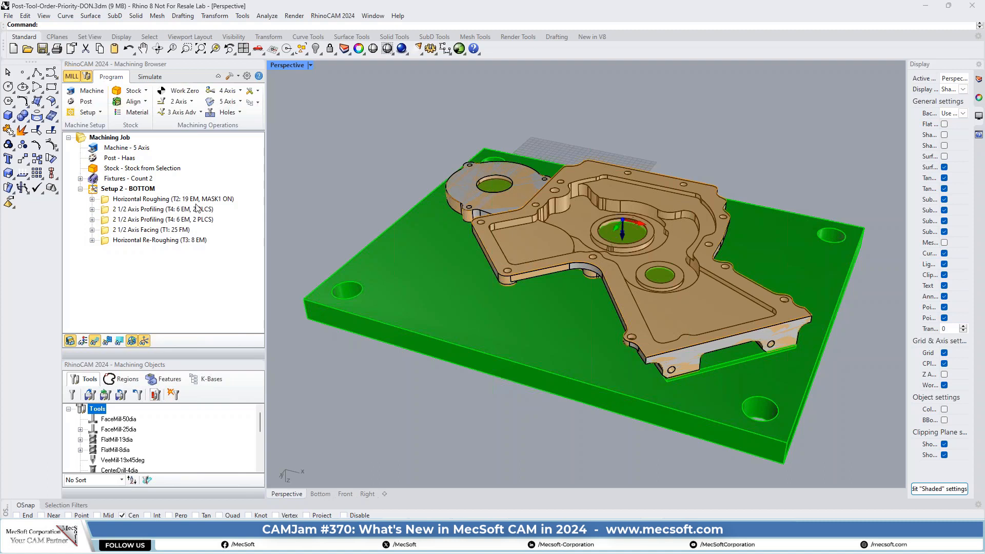
Set the post-processor preferences to post operations in order of increasing tool number.
{"action": "left_click", "coordinate": [247, 76]}
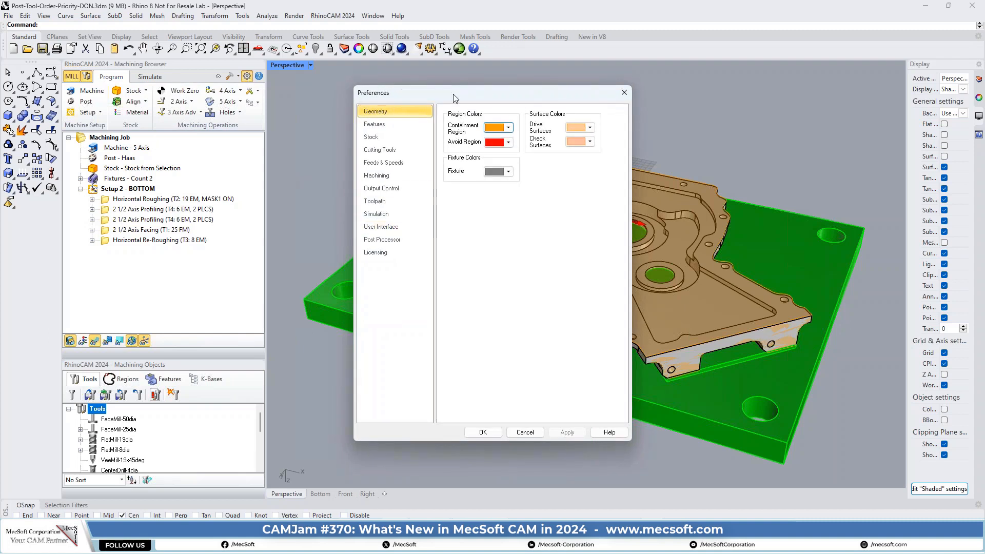
{"action": "left_click_drag", "start_coordinate": [454, 93], "coordinate": [475, 80]}
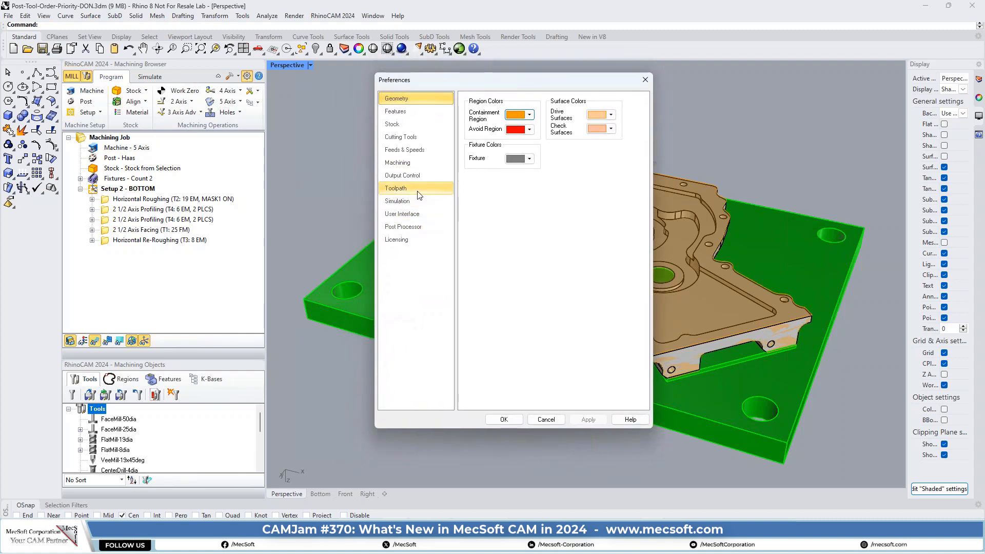
{"action": "left_click", "coordinate": [409, 163]}
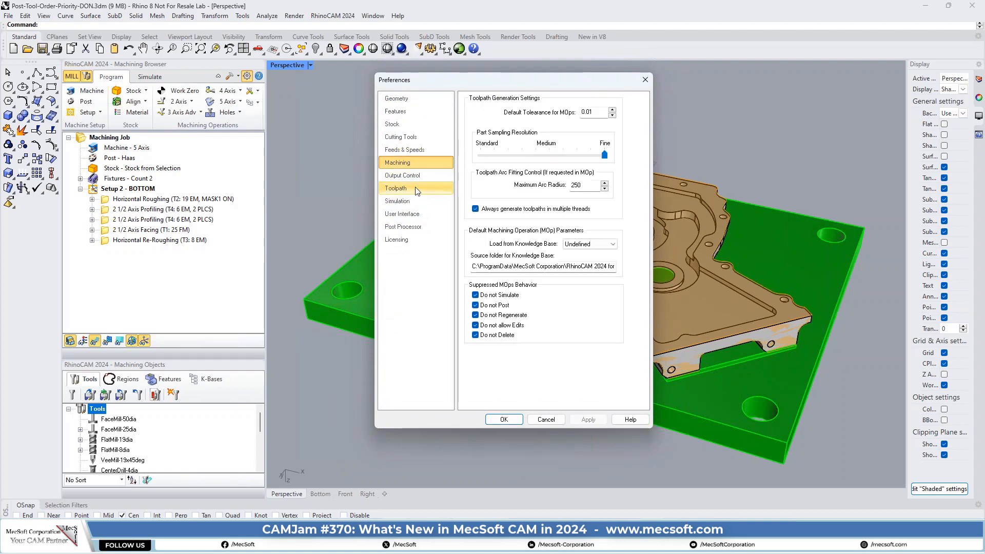
{"action": "left_click", "coordinate": [416, 214]}
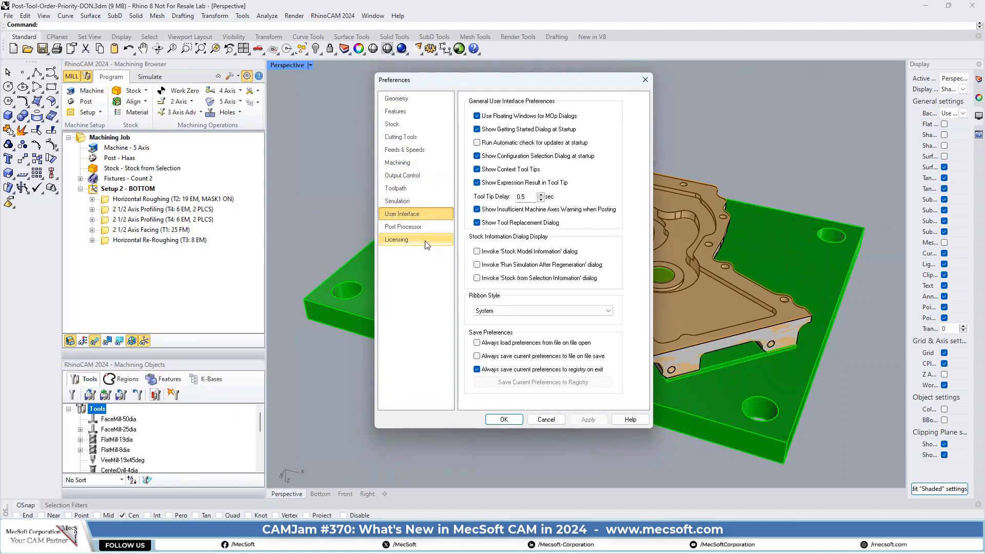
{"action": "left_click", "coordinate": [417, 228]}
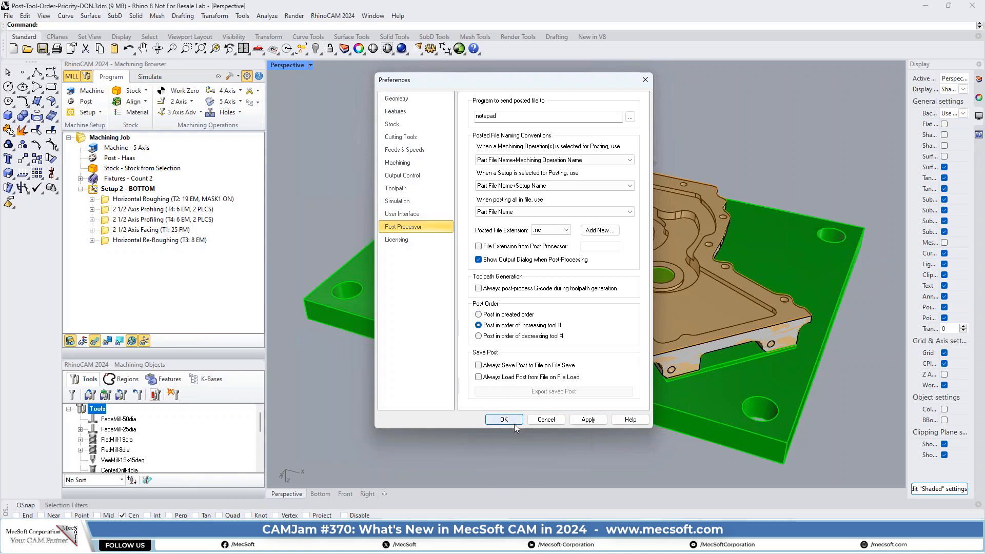
{"action": "left_click", "coordinate": [514, 424]}
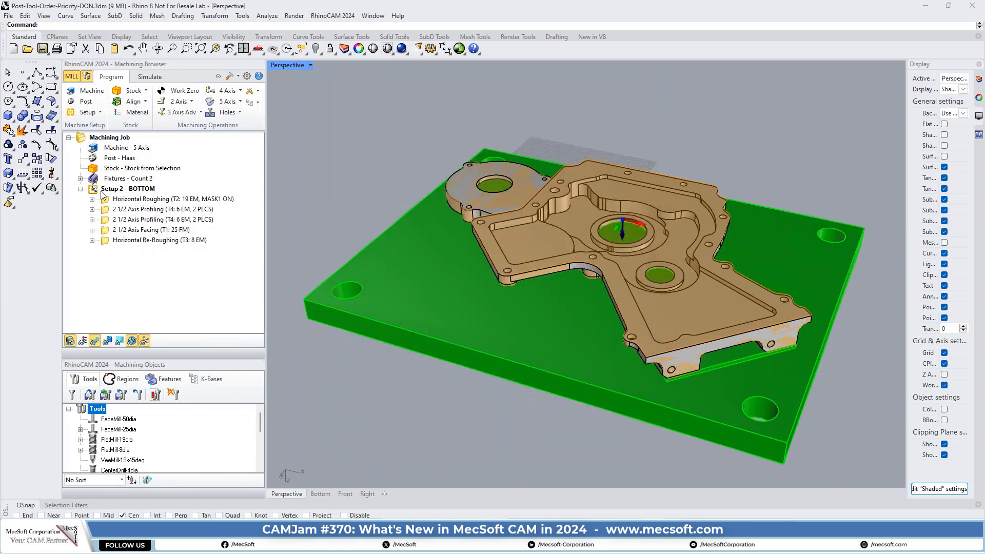
Post-process Setup 2 - BOTTOM to an .nc file with the Haas post, keeping the suggested file name.
{"action": "left_click", "coordinate": [94, 190]}
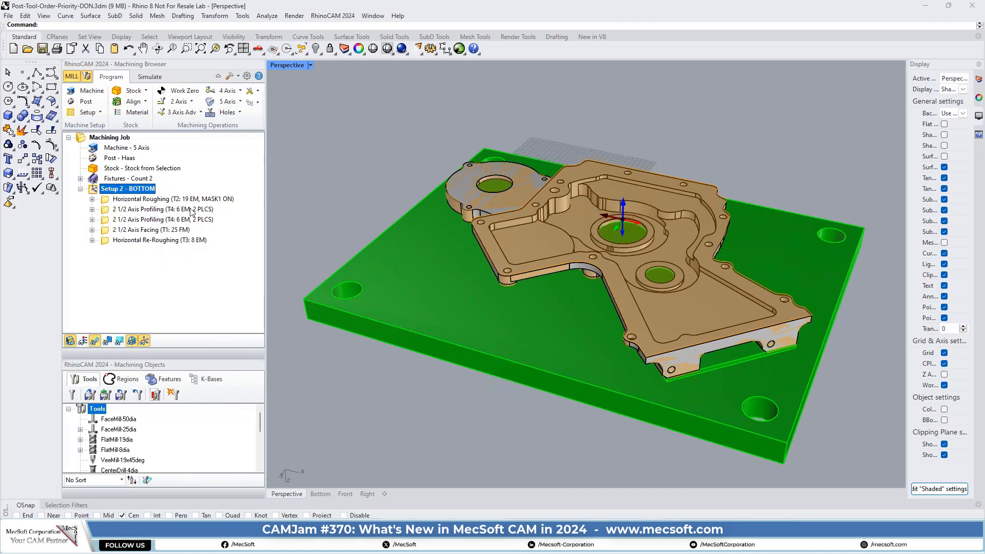
{"action": "right_click", "coordinate": [146, 190]}
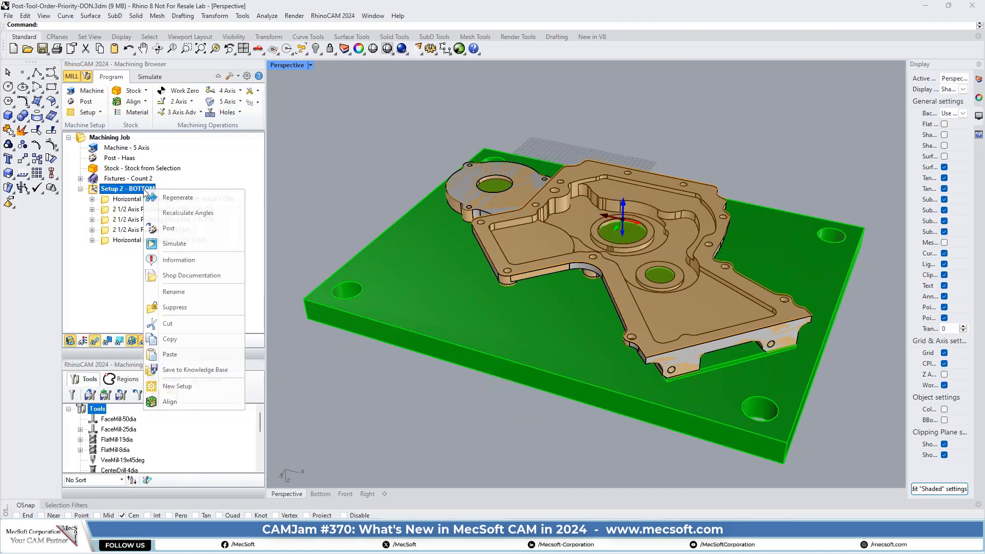
{"action": "left_click", "coordinate": [169, 229]}
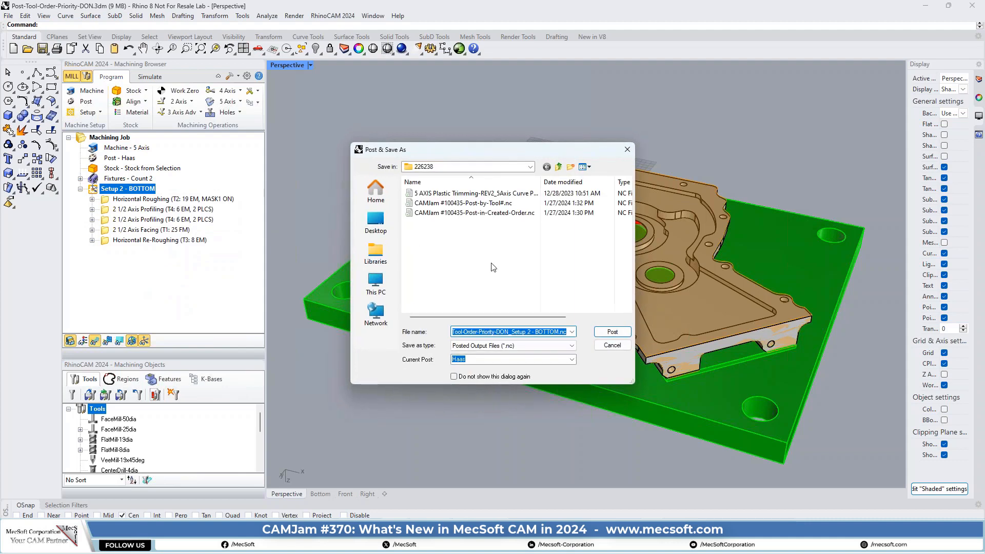
{"action": "left_click", "coordinate": [611, 329]}
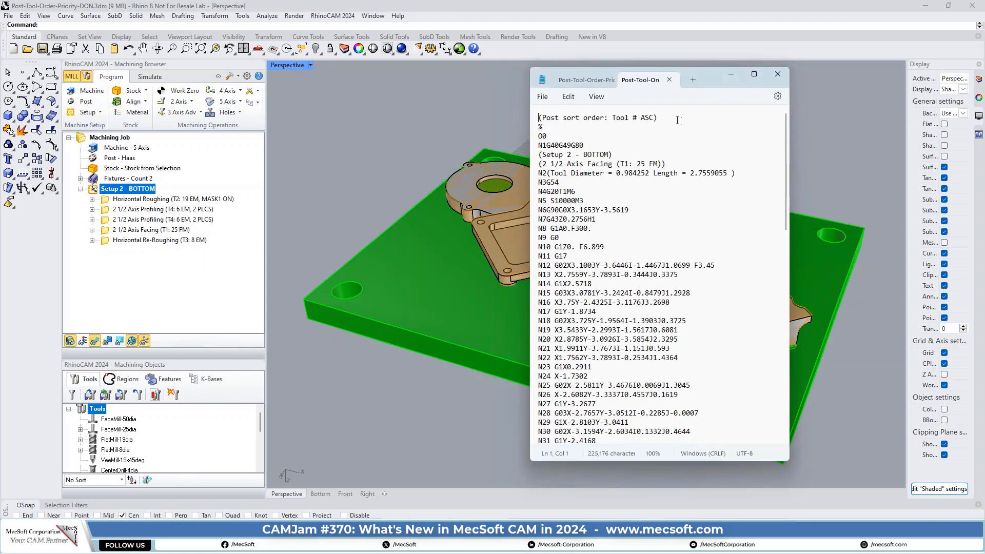
Highlight the post sort order comment and the facing operation's tool number in the posted G-code.
{"action": "left_click_drag", "start_coordinate": [677, 121], "coordinate": [555, 120]}
{"action": "left_click", "coordinate": [650, 117]}
{"action": "left_click_drag", "start_coordinate": [650, 117], "coordinate": [536, 118]}
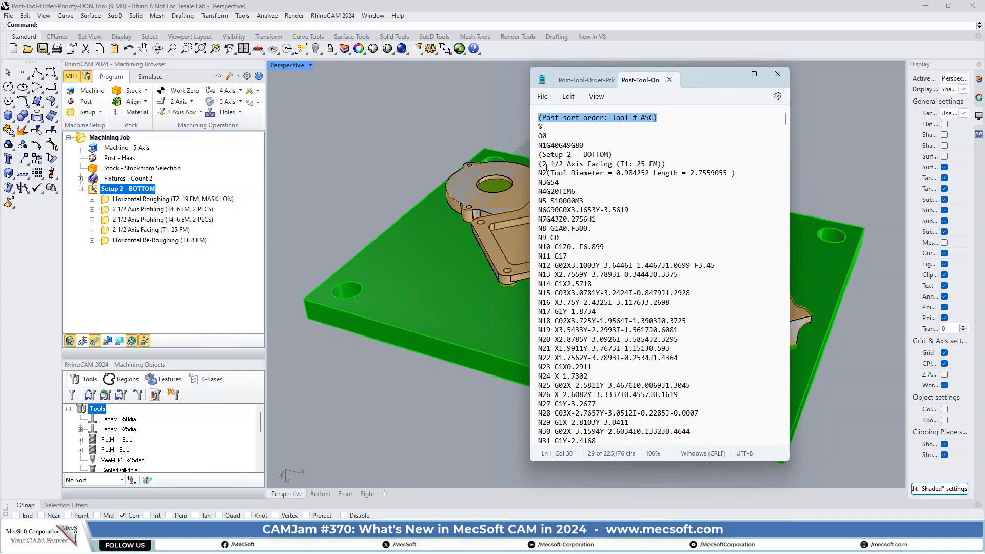
{"action": "double_click", "coordinate": [623, 164]}
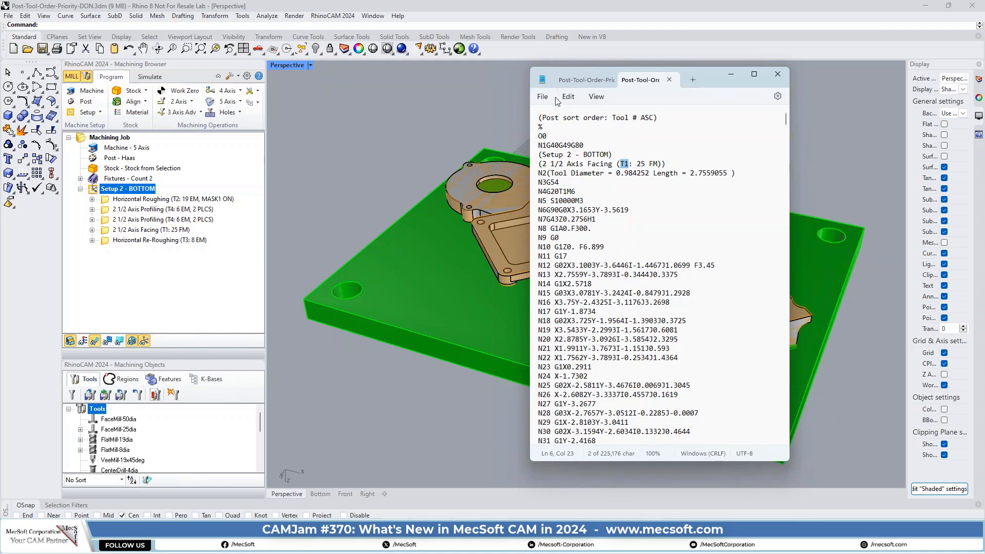
Search the posted G-code for T2 and examine the operation that uses this tool.
{"action": "left_click", "coordinate": [568, 97]}
{"action": "left_click", "coordinate": [730, 135]}
{"action": "left_click", "coordinate": [569, 98]}
{"action": "left_click", "coordinate": [583, 204]}
{"action": "left_click", "coordinate": [632, 125]}
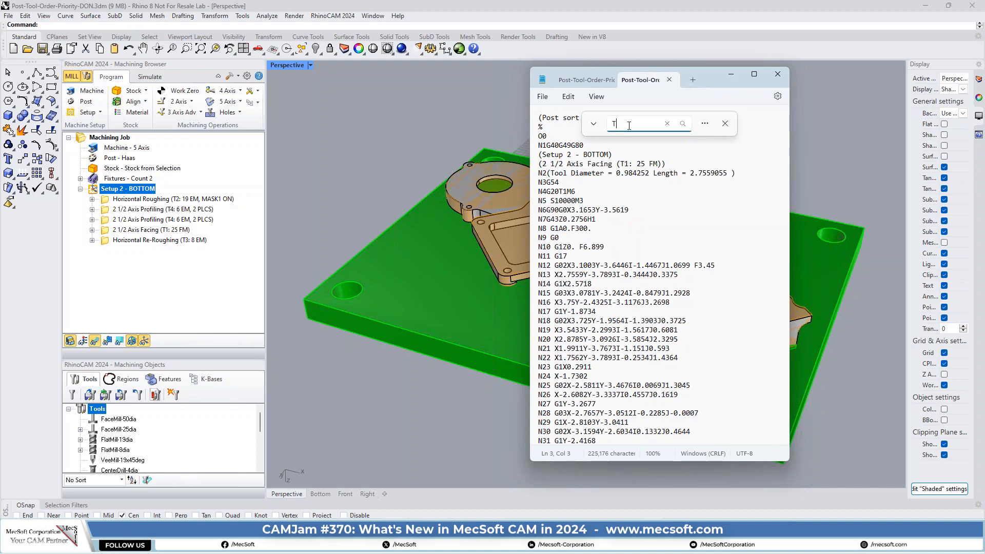
{"action": "type", "text": "2"}
{"action": "left_click", "coordinate": [595, 125]}
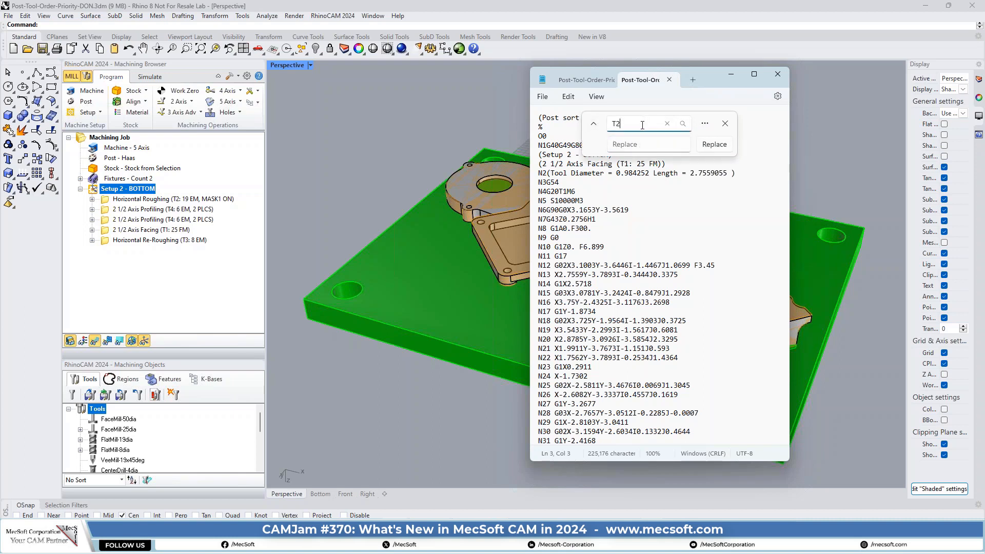
{"action": "key", "text": "Return"}
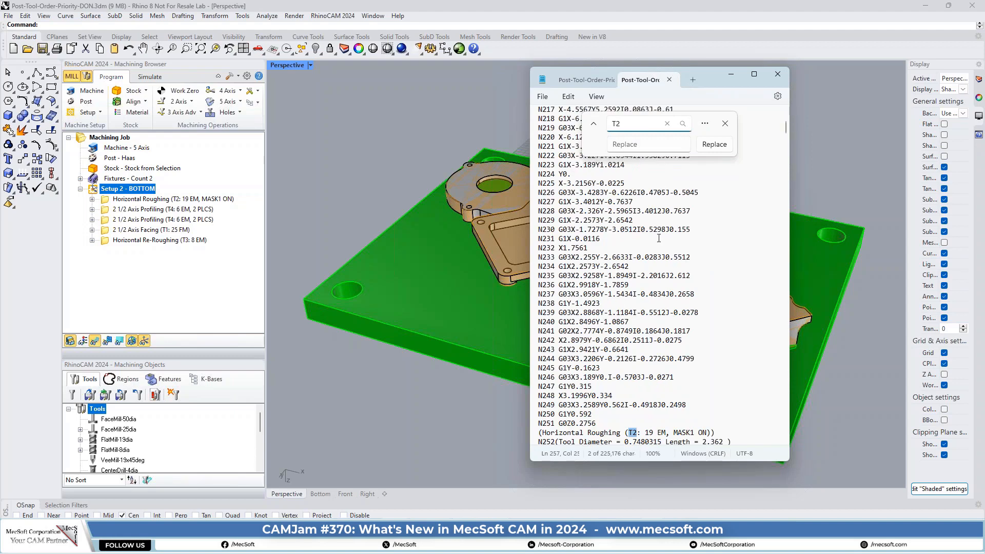
{"action": "scroll", "coordinate": [635, 272], "scroll_direction": "down", "scroll_amount": 6}
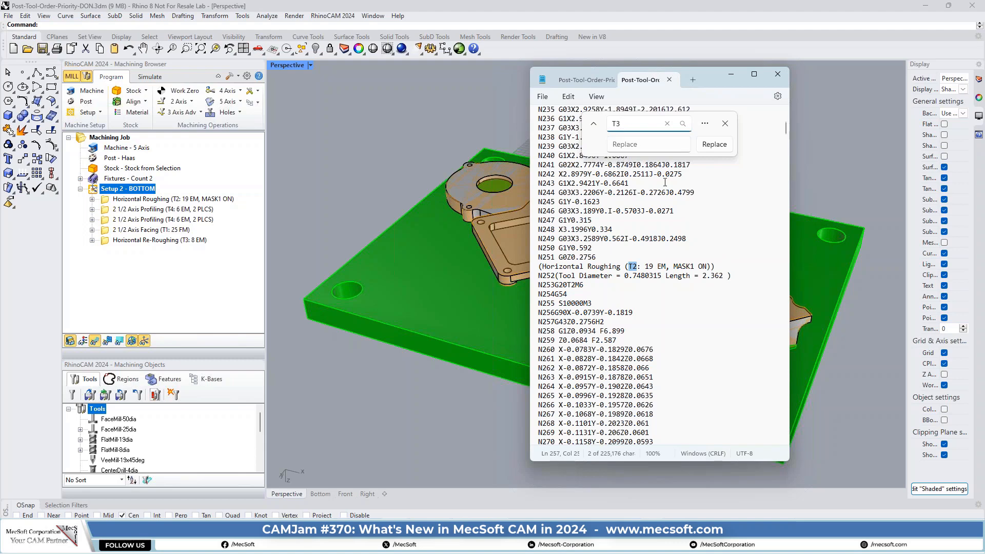
Search the posted G-code for T3 and T4 to check the order of their operations.
{"action": "key", "text": "Return"}
{"action": "scroll", "coordinate": [680, 224], "scroll_direction": "down", "scroll_amount": 10}
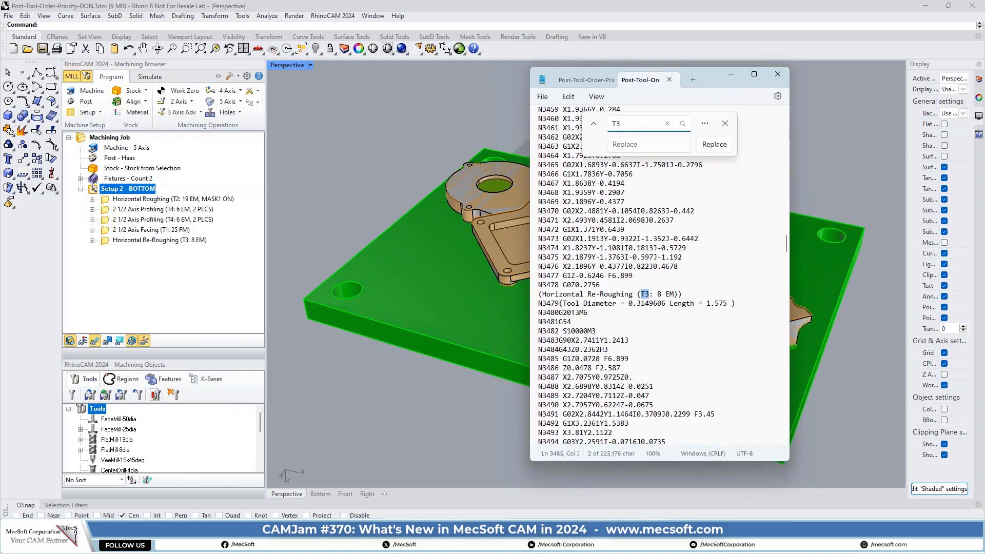
{"action": "double_click", "coordinate": [619, 124]}
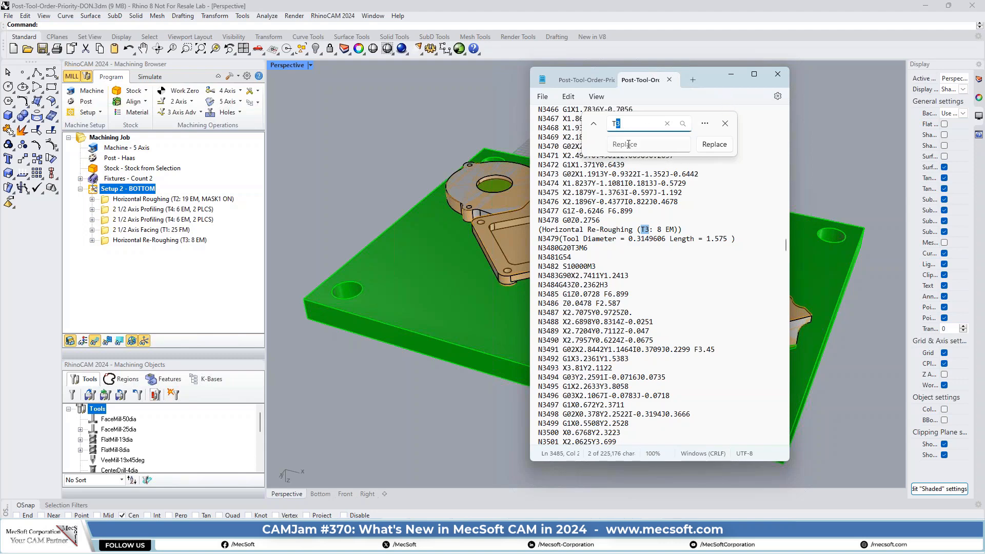
{"action": "type", "text": "4"}
{"action": "key", "text": "BackSpace"}
{"action": "type", "text": "4"}
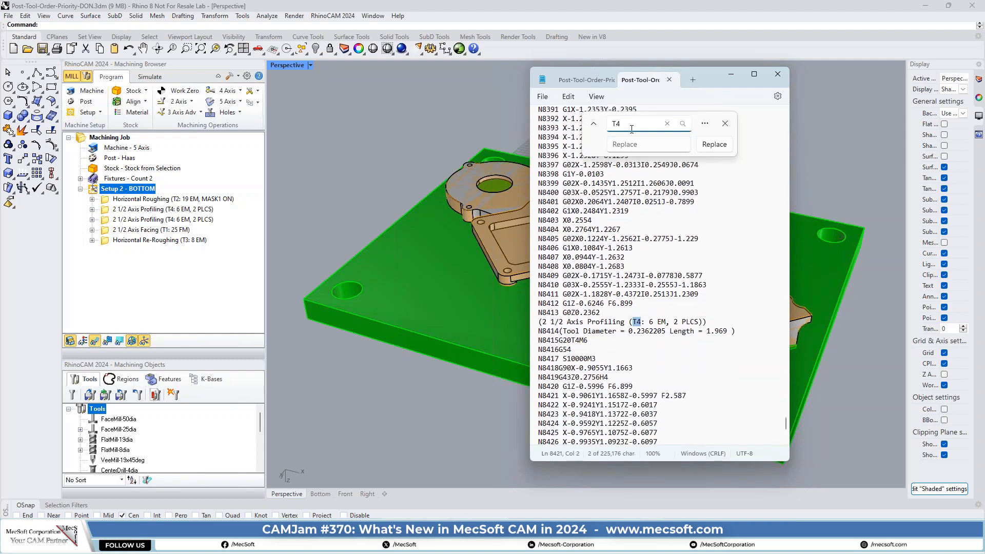
Search the posted G-code for T5, then close the search and the G-code file.
{"action": "key", "text": "BackSpace"}
{"action": "type", "text": "5"}
{"action": "left_click", "coordinate": [696, 293]}
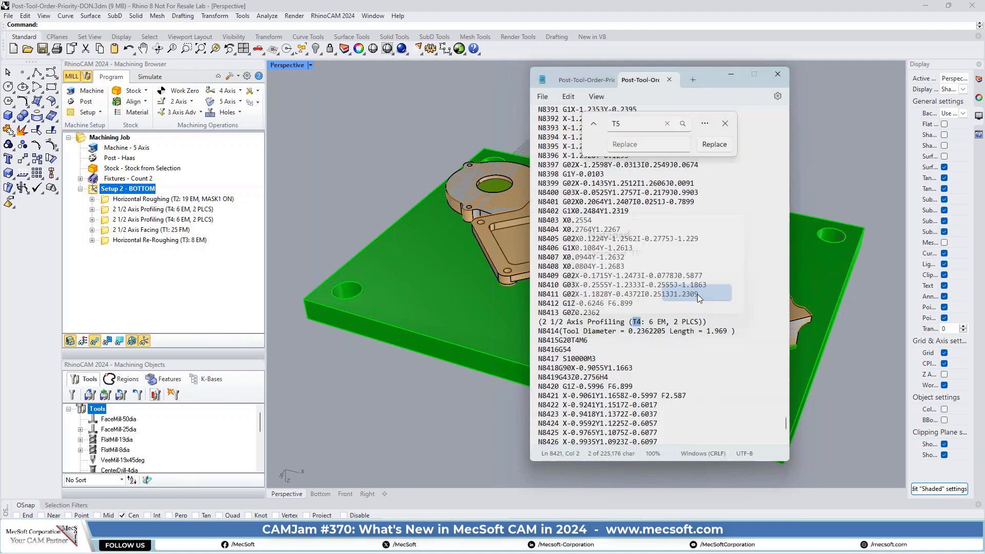
{"action": "left_click", "coordinate": [643, 349]}
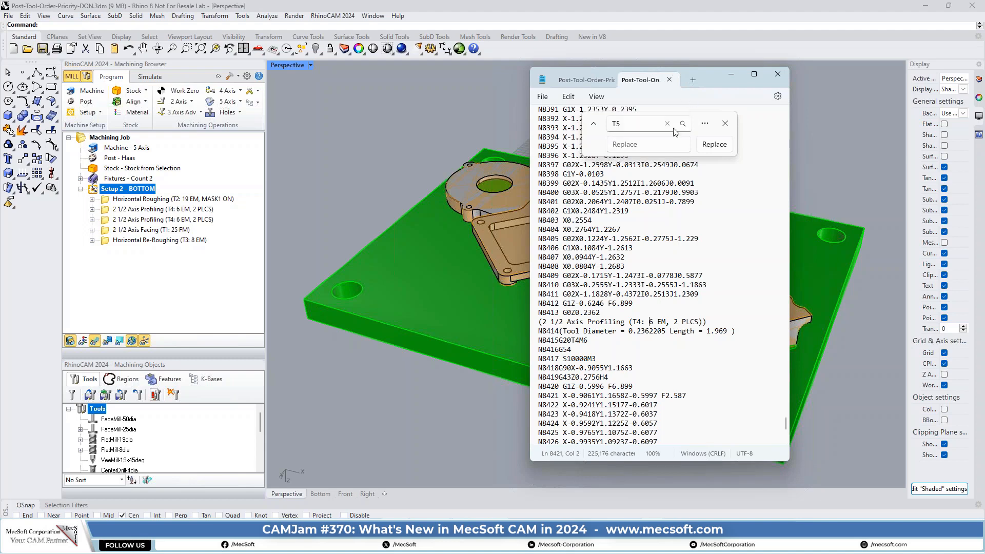
{"action": "left_click", "coordinate": [725, 124]}
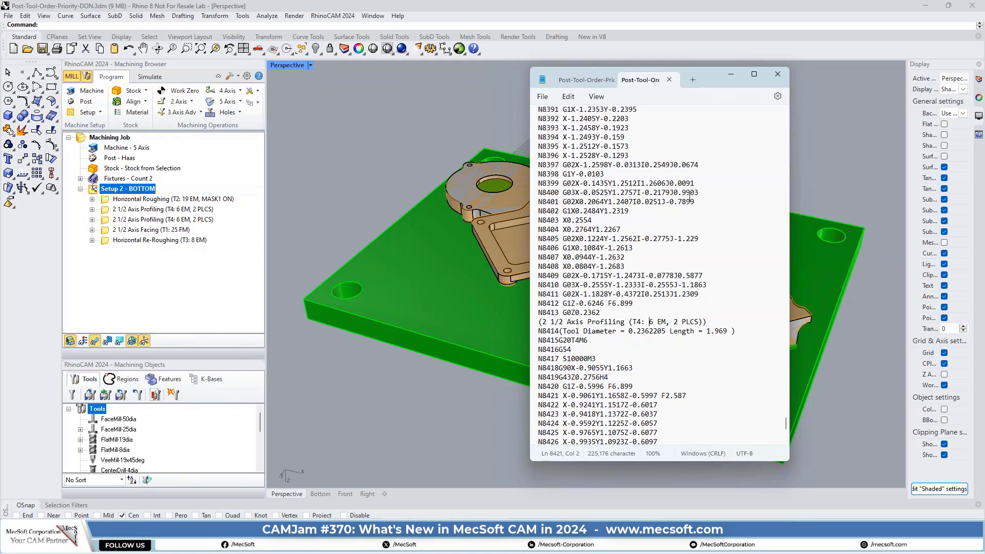
{"action": "left_click", "coordinate": [778, 74]}
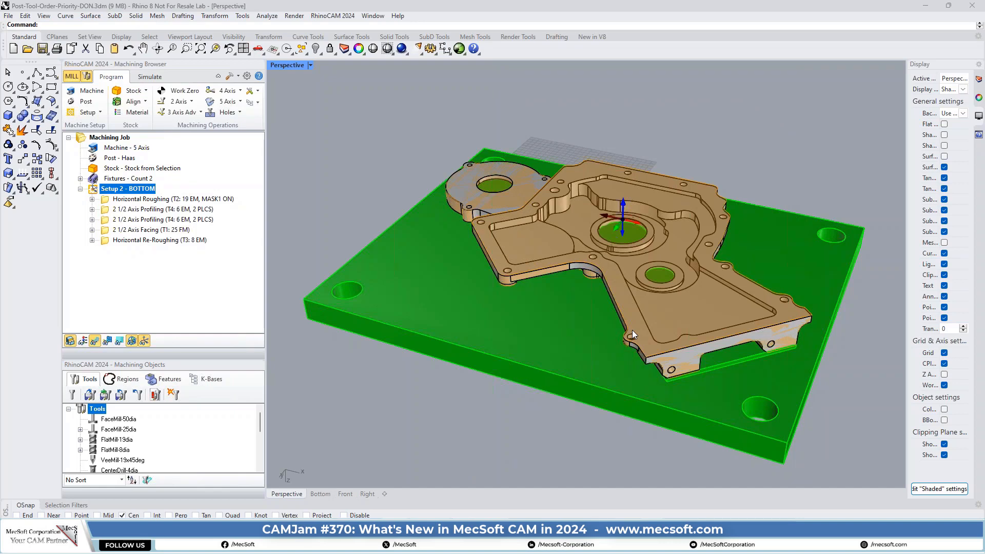
Switch to the 5Axis-Drilling-DON.3dm Rhino window and inspect the drill points around the dome.
{"action": "key", "text": "alt+Tab"}
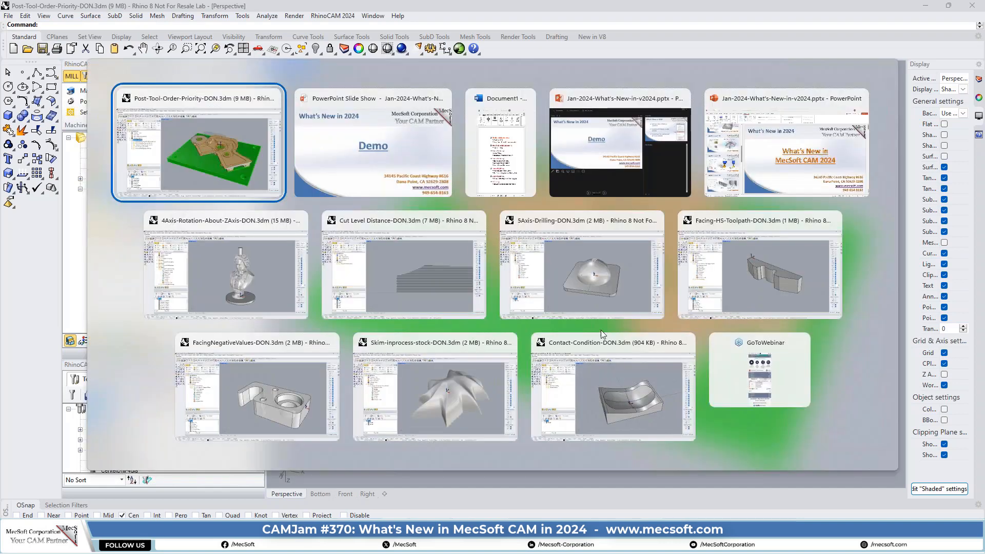
{"action": "left_click", "coordinate": [571, 295]}
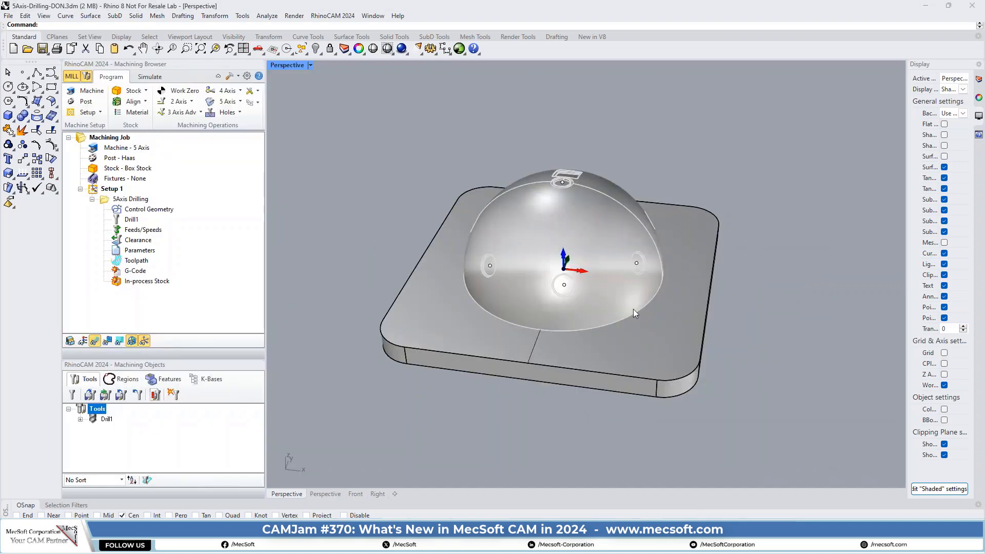
{"action": "right_click_drag", "start_coordinate": [633, 311], "coordinate": [650, 281]}
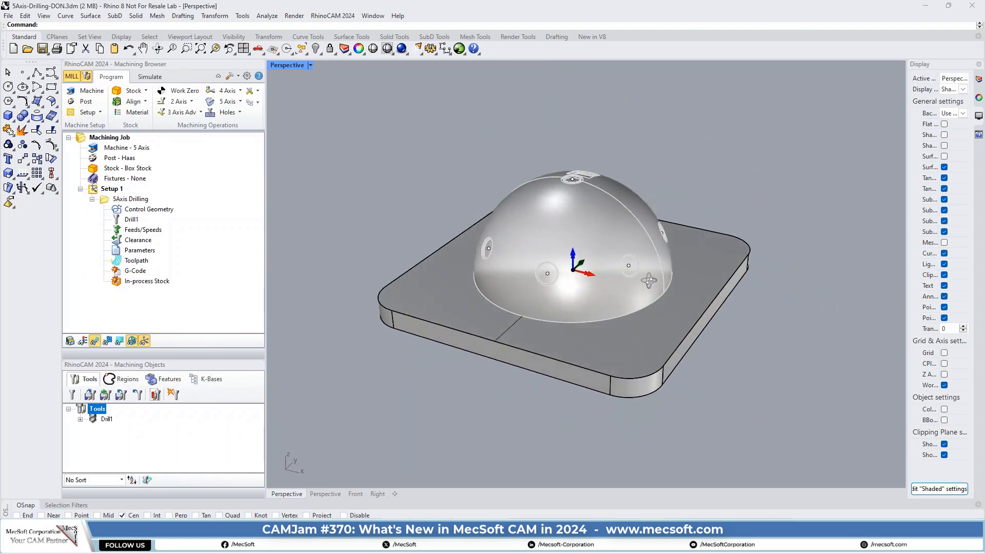
{"action": "scroll", "coordinate": [548, 282], "scroll_direction": "up", "scroll_amount": 5}
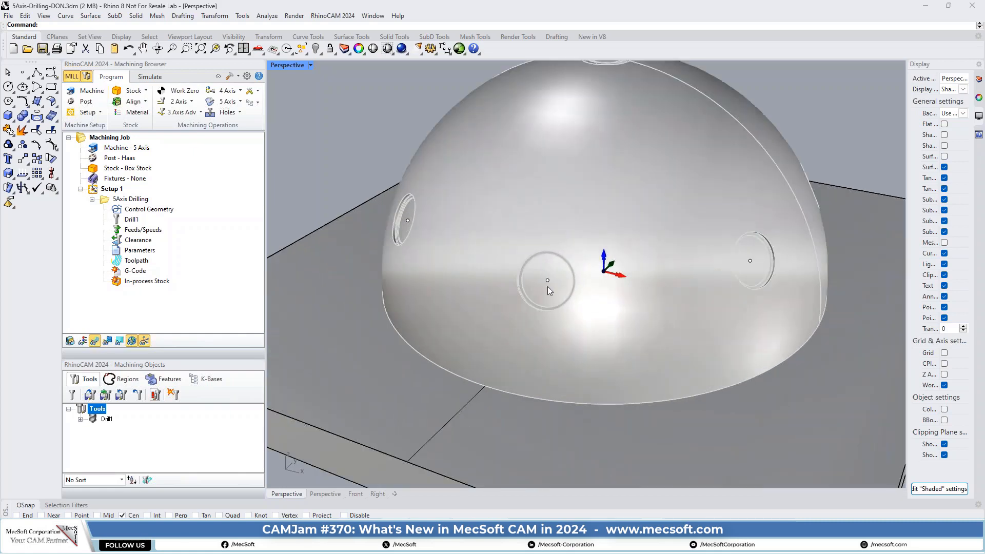
{"action": "scroll", "coordinate": [646, 261], "scroll_direction": "down", "scroll_amount": 3}
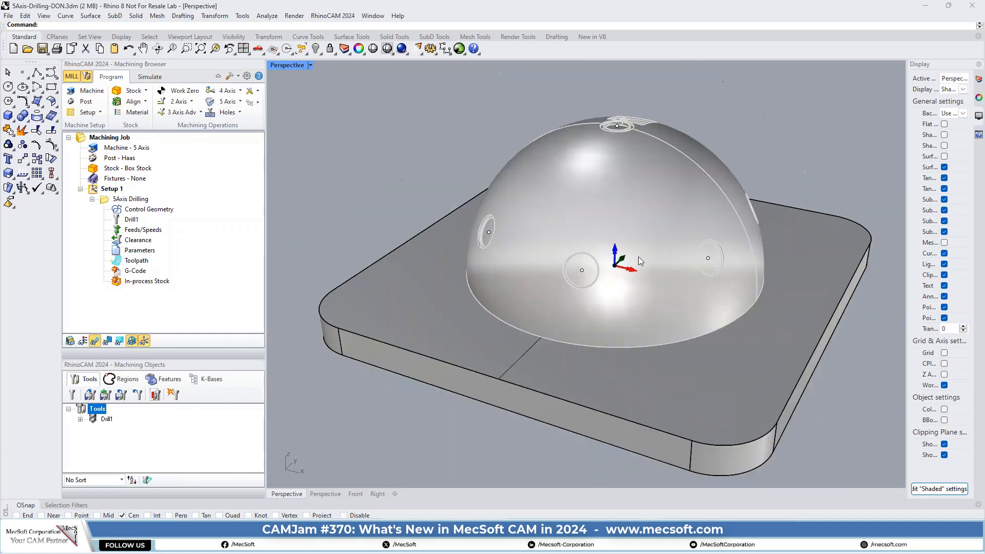
{"action": "right_click_drag", "start_coordinate": [639, 256], "coordinate": [660, 267]}
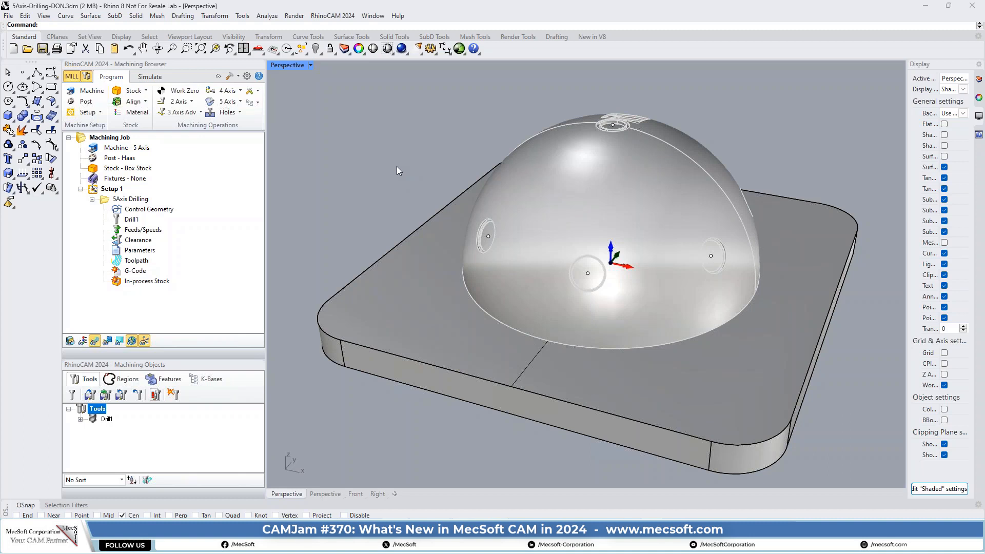
Review the 5Axis Drilling operation's control geometry, cut parameters and sorting settings, and leave without saving.
{"action": "double_click", "coordinate": [117, 208]}
{"action": "left_click_drag", "start_coordinate": [183, 84], "coordinate": [282, 89]}
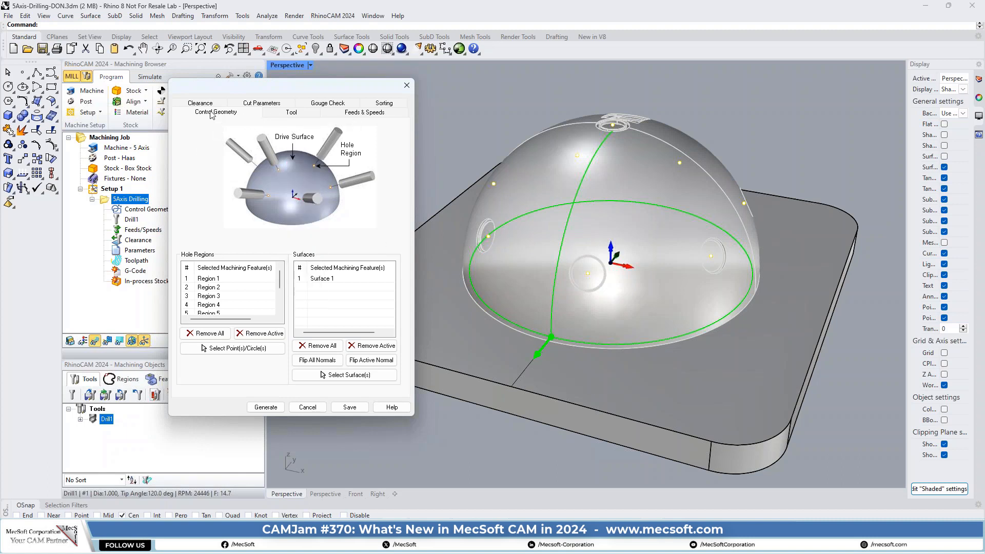
{"action": "left_click", "coordinate": [257, 105]}
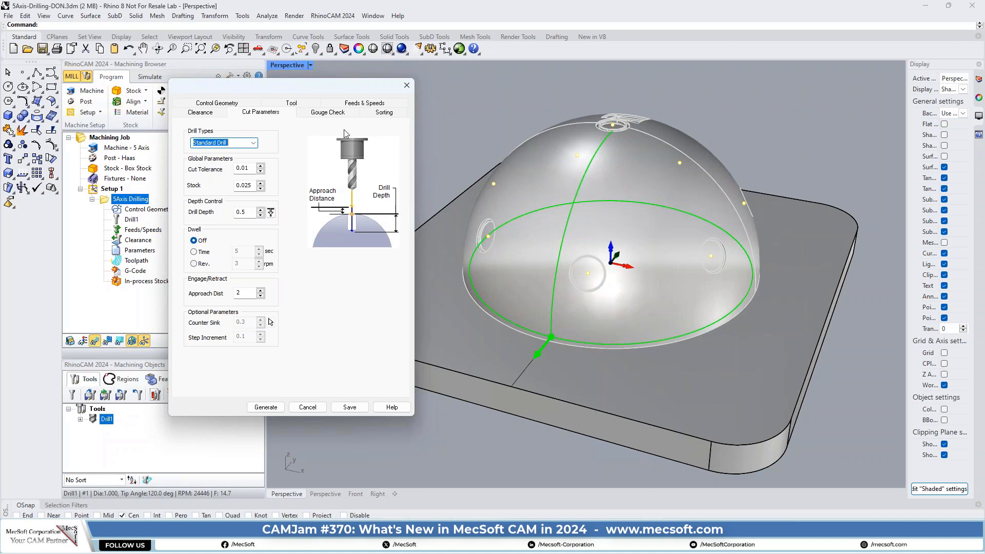
{"action": "left_click", "coordinate": [385, 113]}
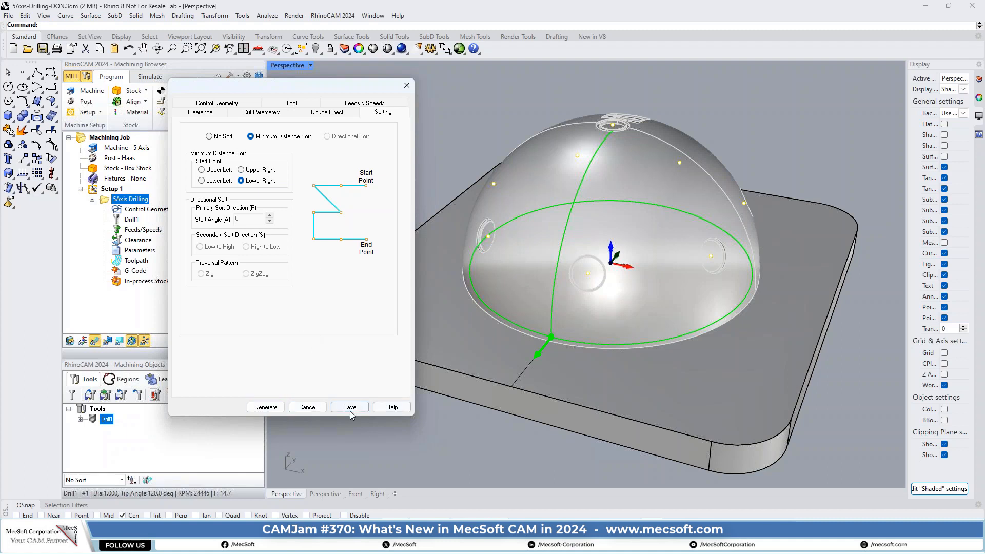
{"action": "left_click", "coordinate": [308, 408]}
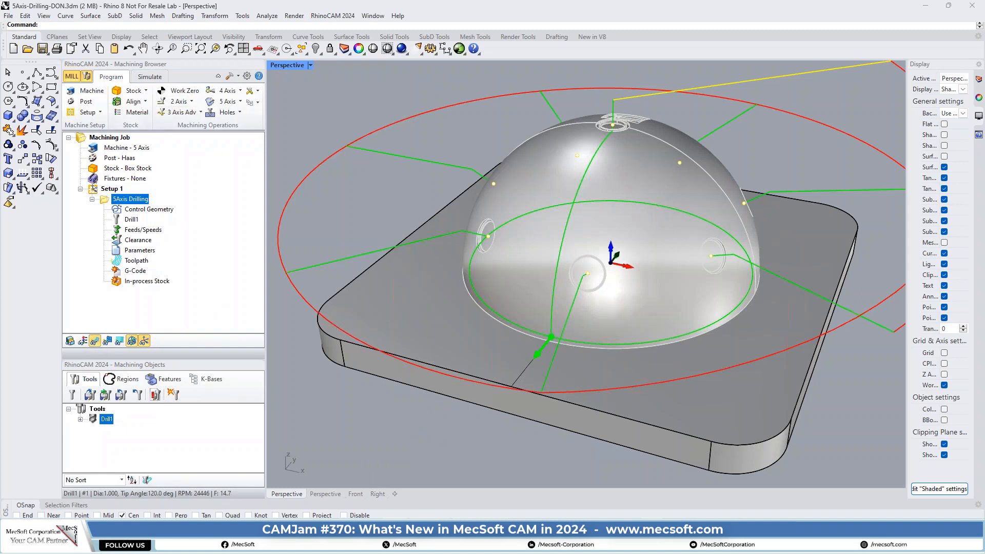
Simulate the 5Axis Drilling operation on the box stock, continuing past holder/shank collision errors and suppressing further error dialogs for this run.
{"action": "left_click", "coordinate": [149, 77]}
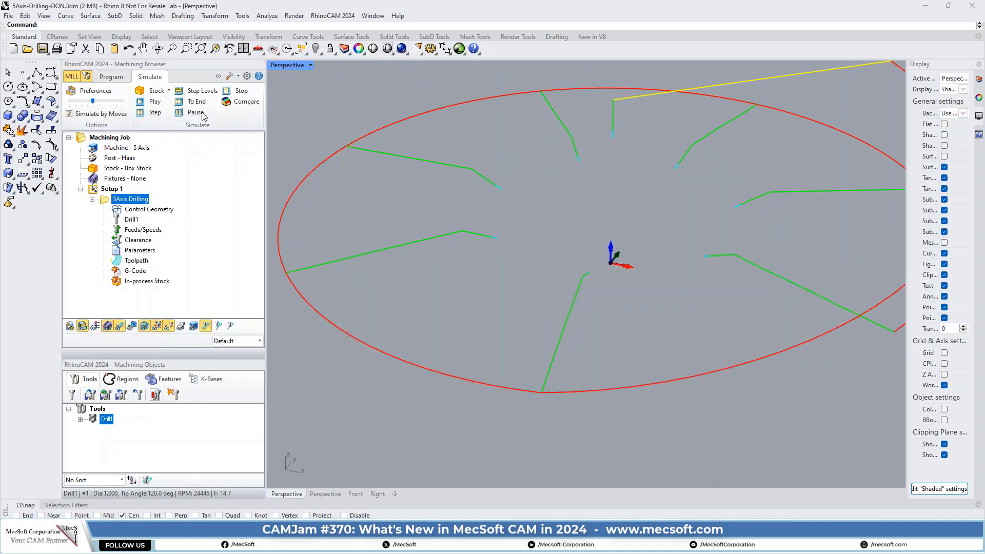
{"action": "left_click", "coordinate": [156, 102]}
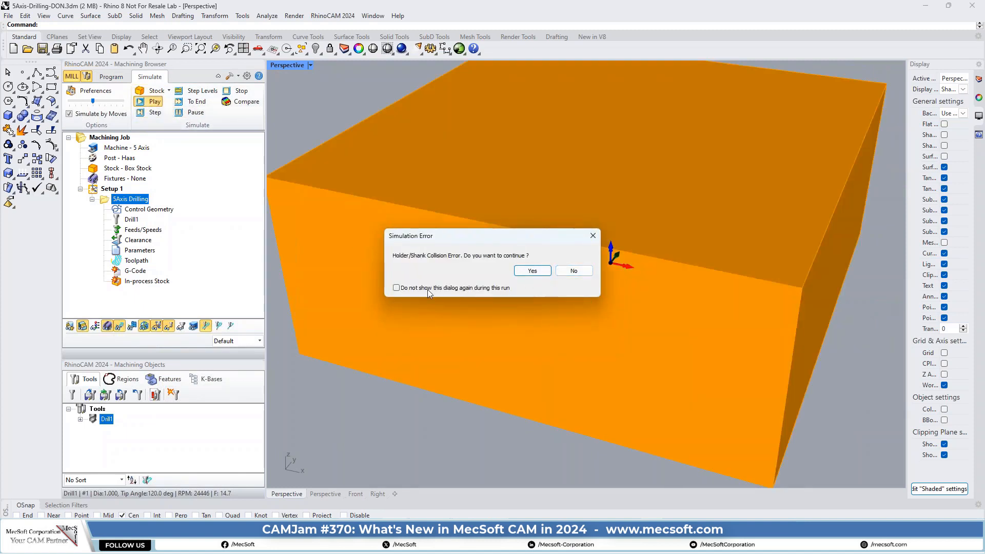
{"action": "left_click", "coordinate": [396, 288]}
{"action": "left_click", "coordinate": [536, 273]}
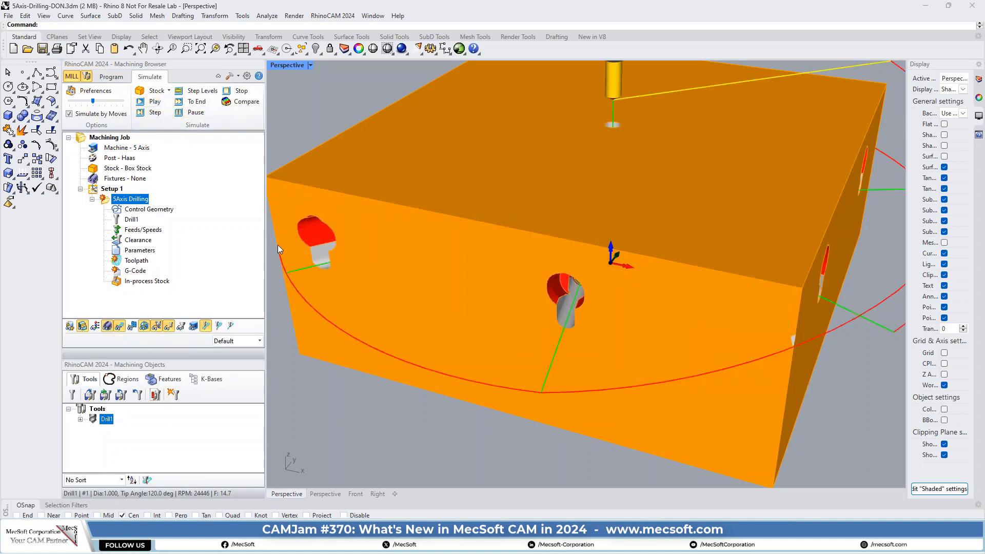
Hide the simulated stock, and show the dome part and the tool holder for the drilling simulation.
{"action": "left_click", "coordinate": [71, 326]}
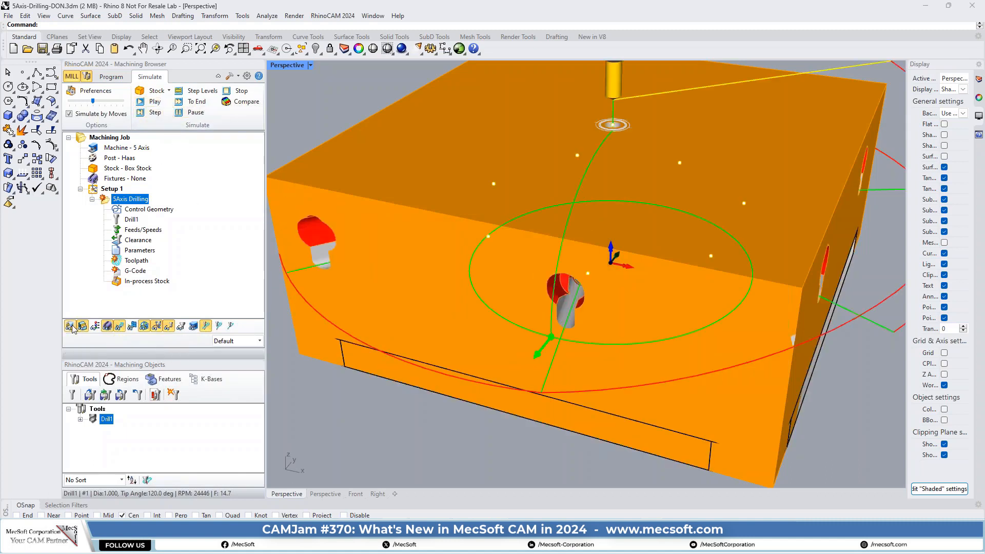
{"action": "left_click", "coordinate": [72, 326]}
{"action": "left_click", "coordinate": [82, 327]}
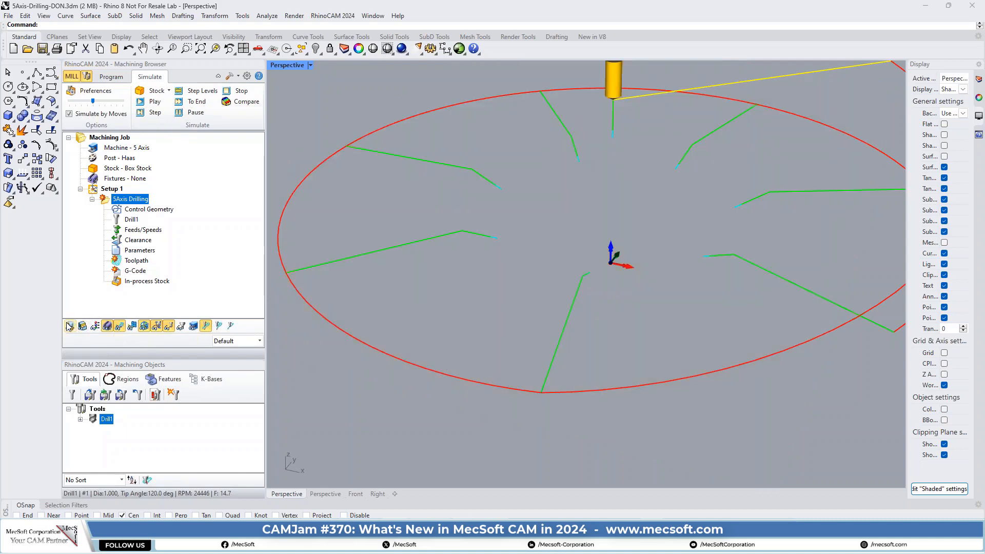
{"action": "left_click", "coordinate": [71, 327]}
{"action": "scroll", "coordinate": [470, 229], "scroll_direction": "down", "scroll_amount": 4}
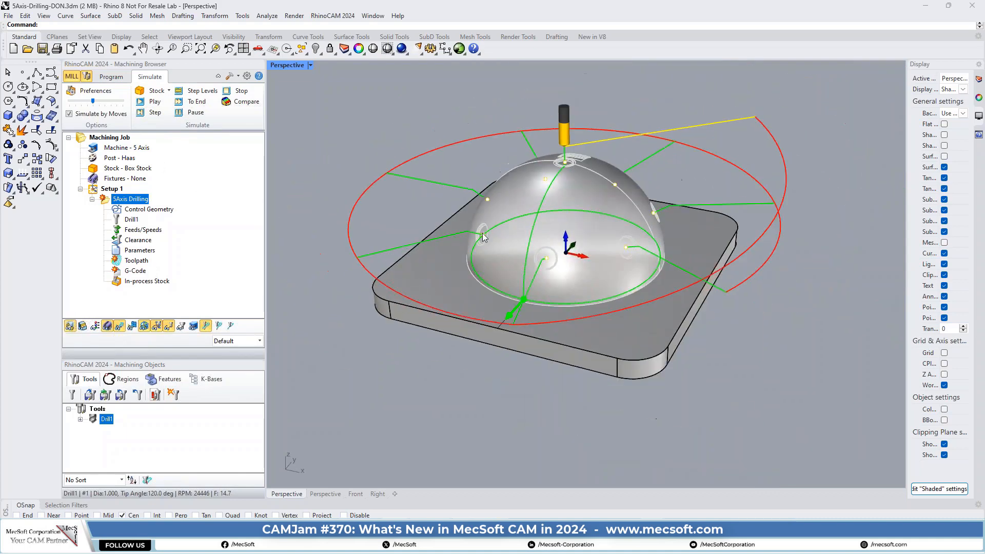
{"action": "left_click", "coordinate": [182, 326]}
{"action": "scroll", "coordinate": [568, 162], "scroll_direction": "up", "scroll_amount": 2}
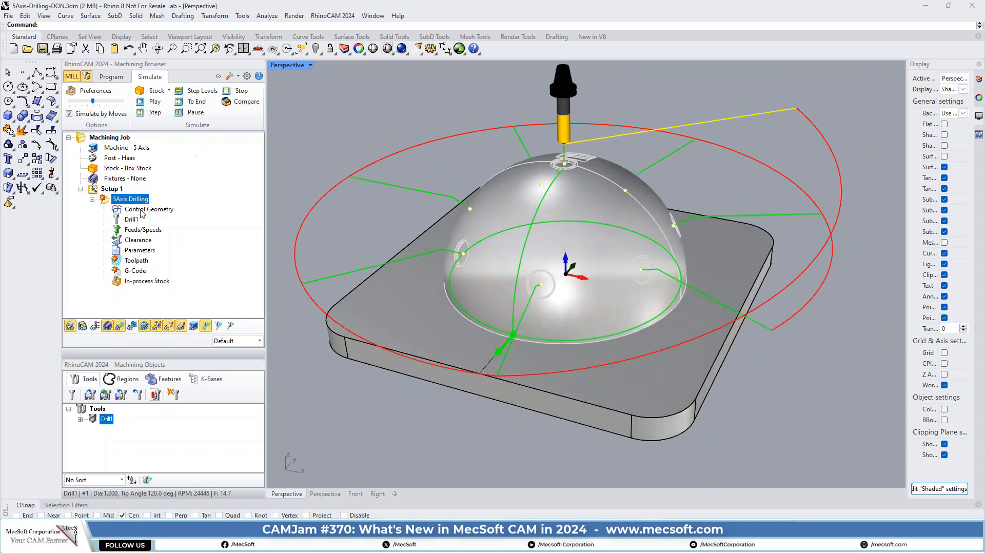
Replay the 5Axis Drilling simulation at the slowest speed with Simulate by Moves off, suppressing repeated collision error dialogs and continuing.
{"action": "left_click", "coordinate": [70, 114]}
{"action": "left_click_drag", "start_coordinate": [94, 101], "coordinate": [69, 103]}
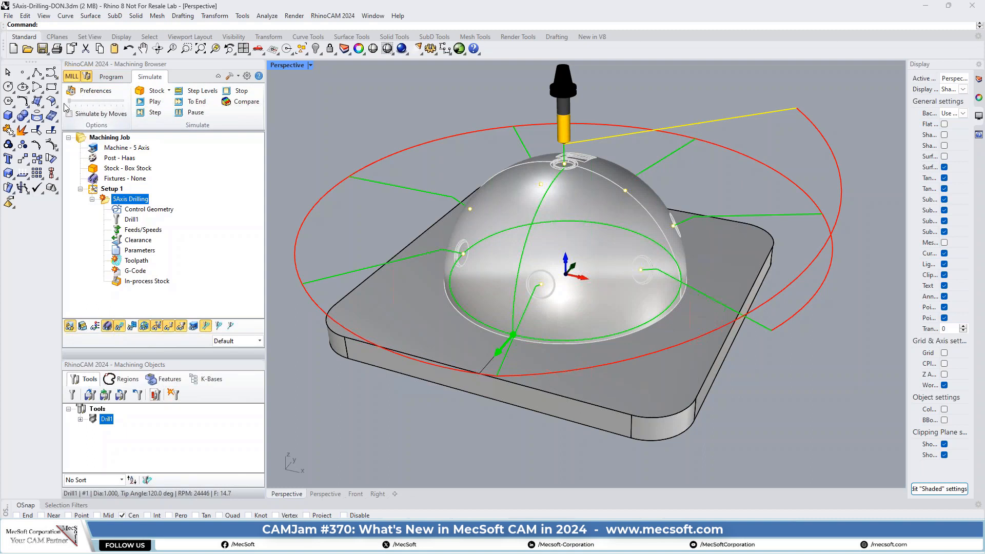
{"action": "left_click", "coordinate": [154, 101]}
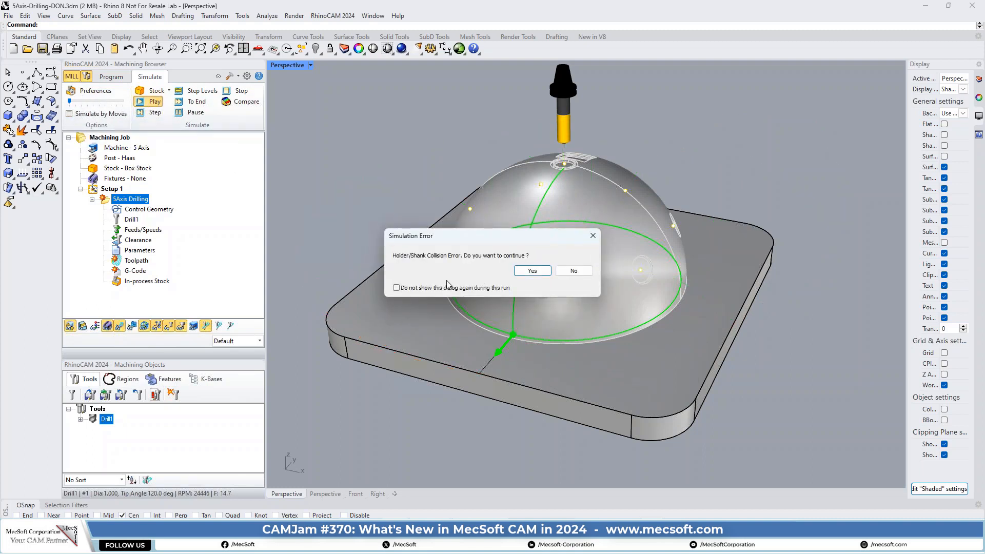
{"action": "left_click", "coordinate": [396, 287]}
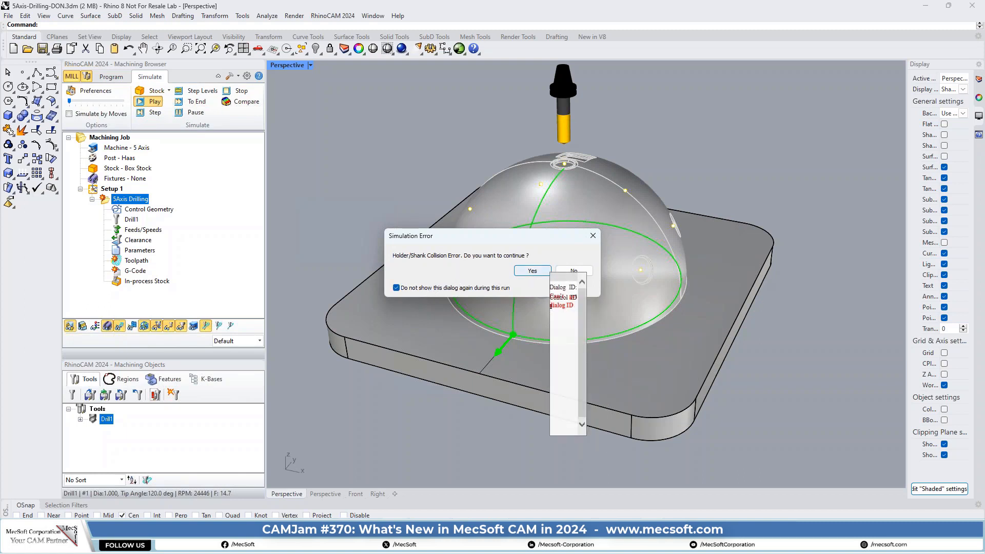
{"action": "left_click", "coordinate": [532, 270]}
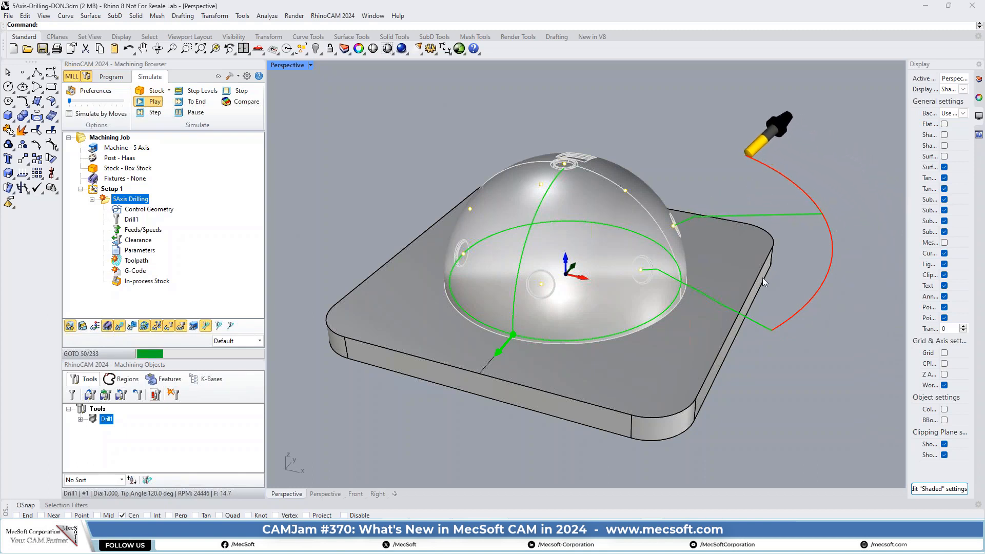
Follow the drill's motion around the dome from several sides, and raise the simulation speed to slightly above the middle.
{"action": "right_click_drag", "start_coordinate": [762, 278], "coordinate": [638, 319]}
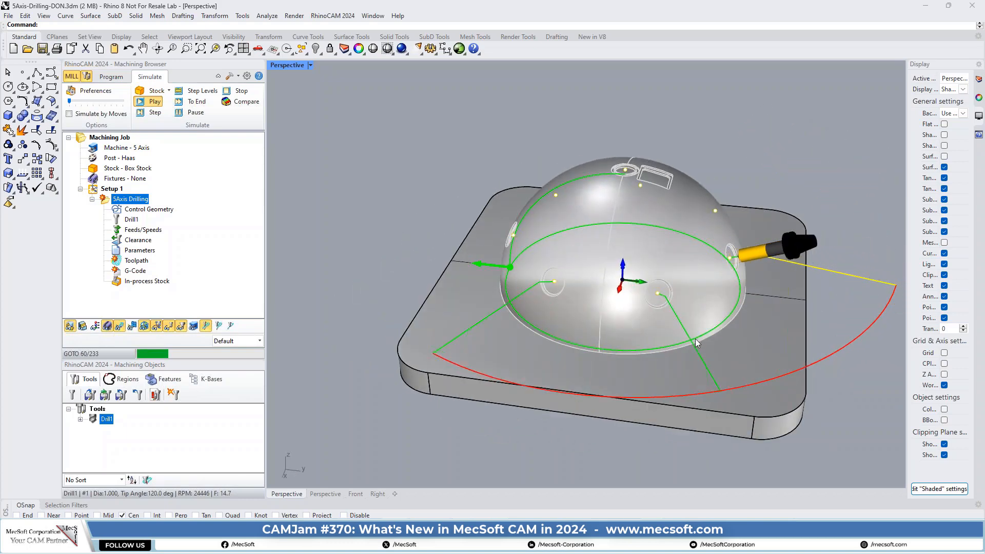
{"action": "right_click_drag", "start_coordinate": [694, 339], "coordinate": [631, 328]}
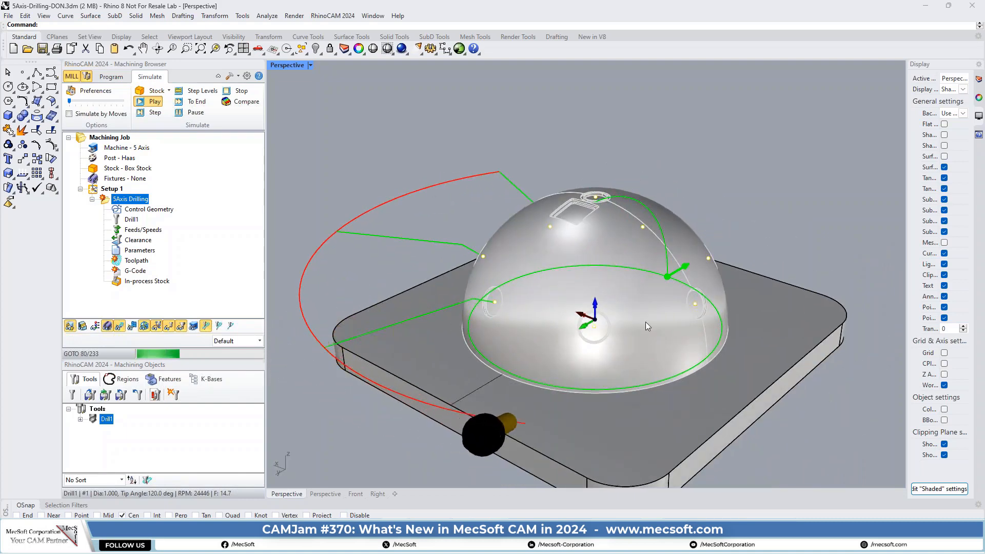
{"action": "right_click_drag", "start_coordinate": [775, 350], "coordinate": [790, 355]}
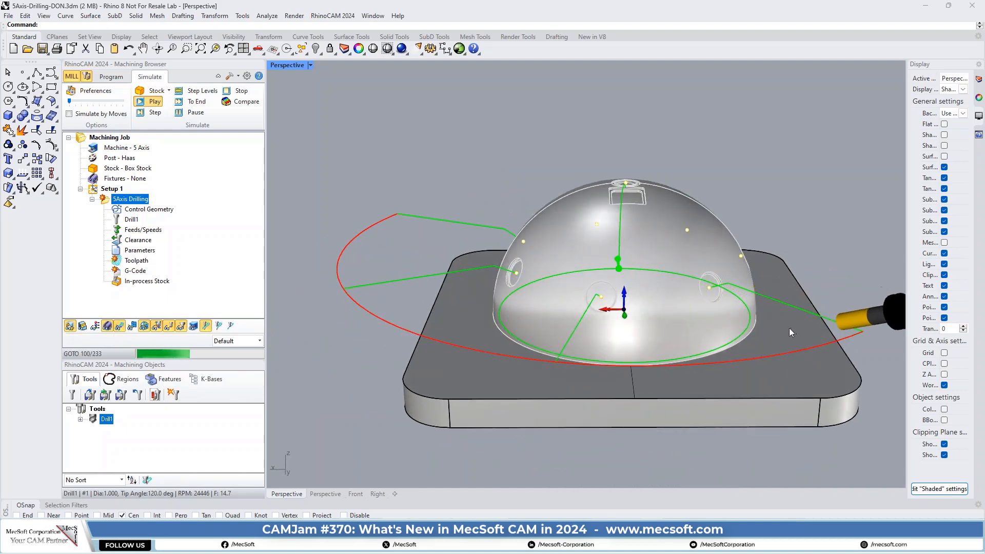
{"action": "right_click_drag", "start_coordinate": [827, 334], "coordinate": [742, 340]}
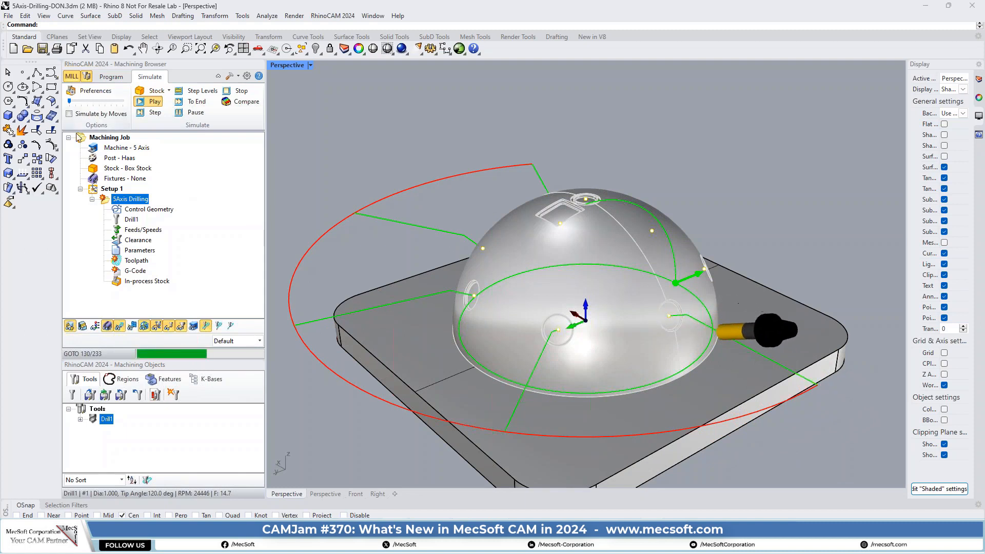
{"action": "left_click", "coordinate": [94, 102]}
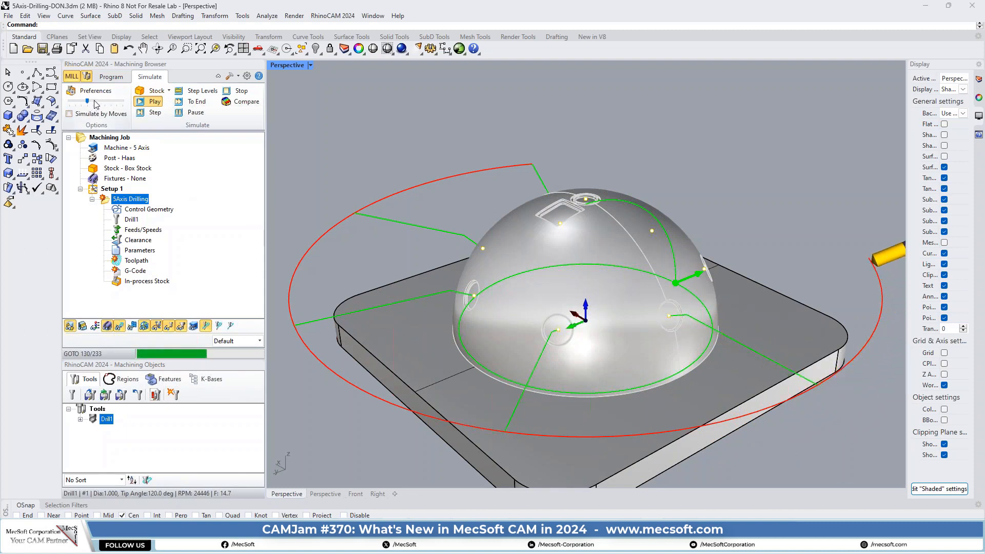
{"action": "left_click", "coordinate": [99, 102]}
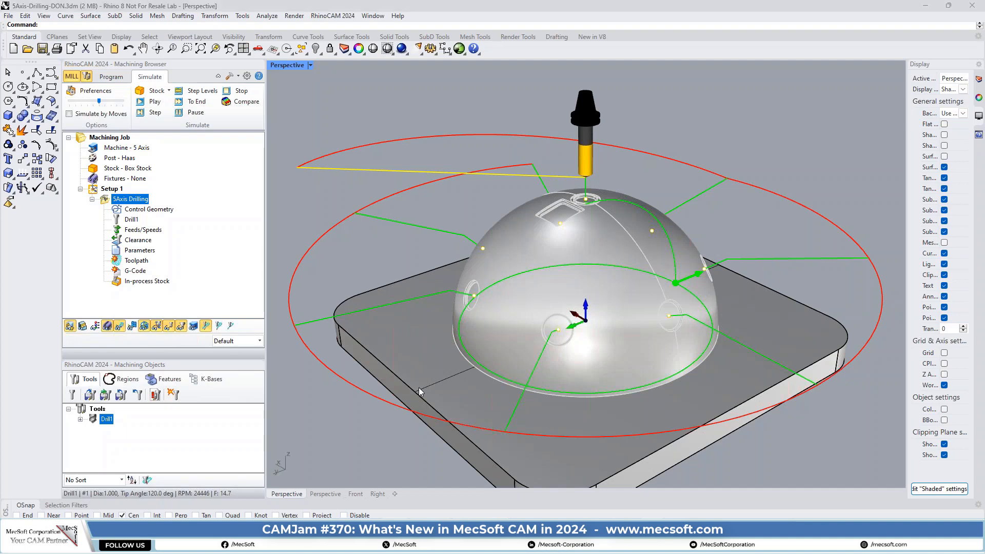
Switch to the FacingNegativeValues-DON.3dm Rhino window and display the toolpath of the 2 1/2 Axis Face Top operation.
{"action": "key", "text": "alt+Tab"}
{"action": "mouse_move", "coordinate": [405, 376]}
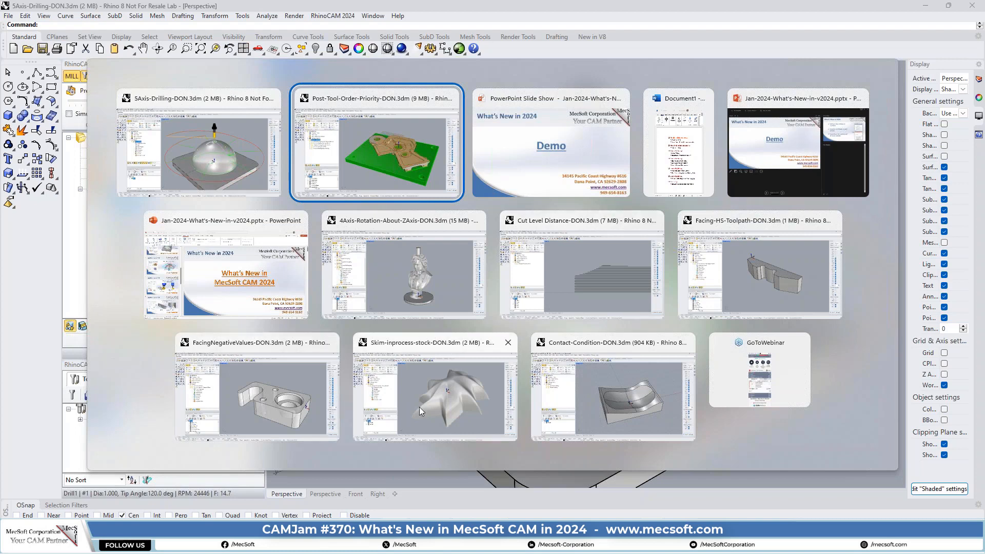
{"action": "left_click", "coordinate": [283, 407]}
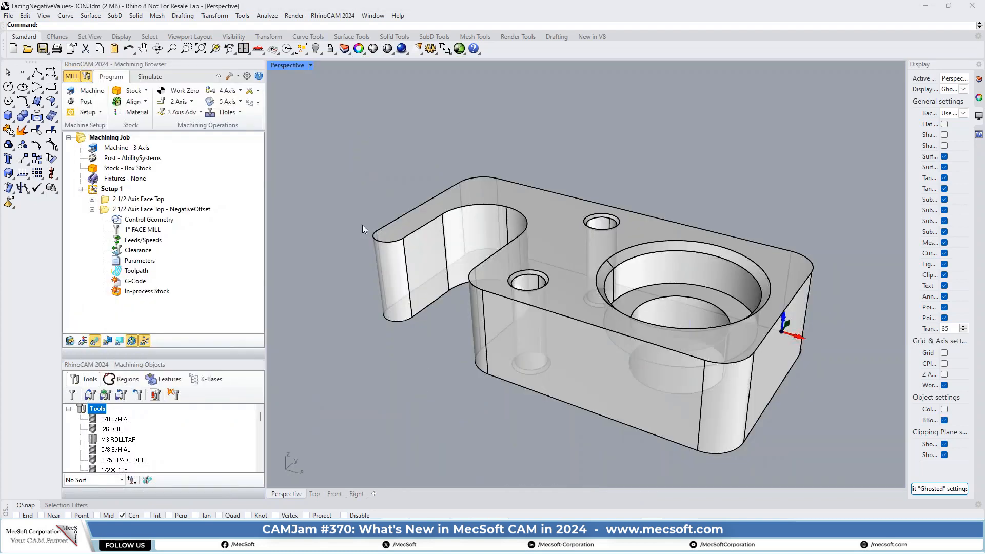
{"action": "left_click", "coordinate": [106, 200]}
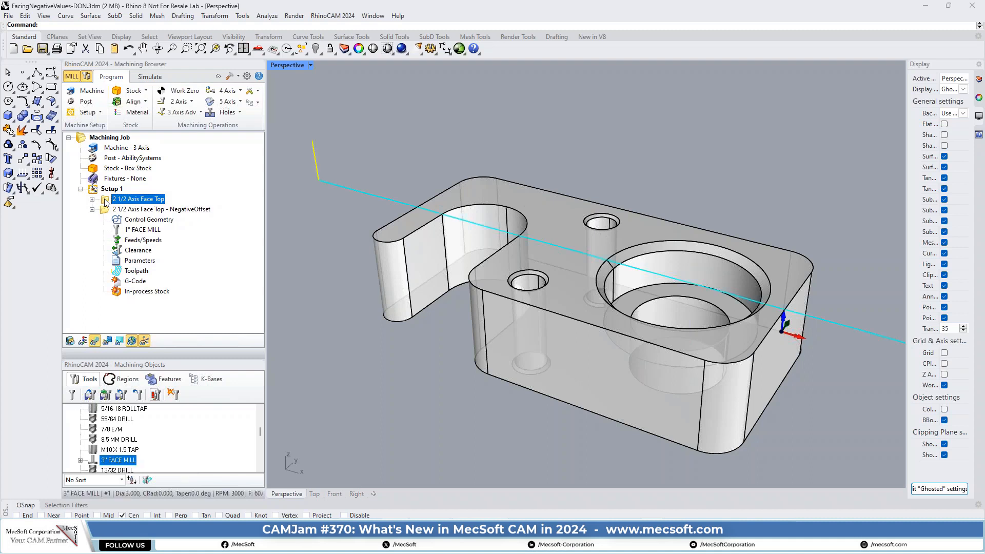
{"action": "scroll", "coordinate": [425, 226], "scroll_direction": "down", "scroll_amount": 2}
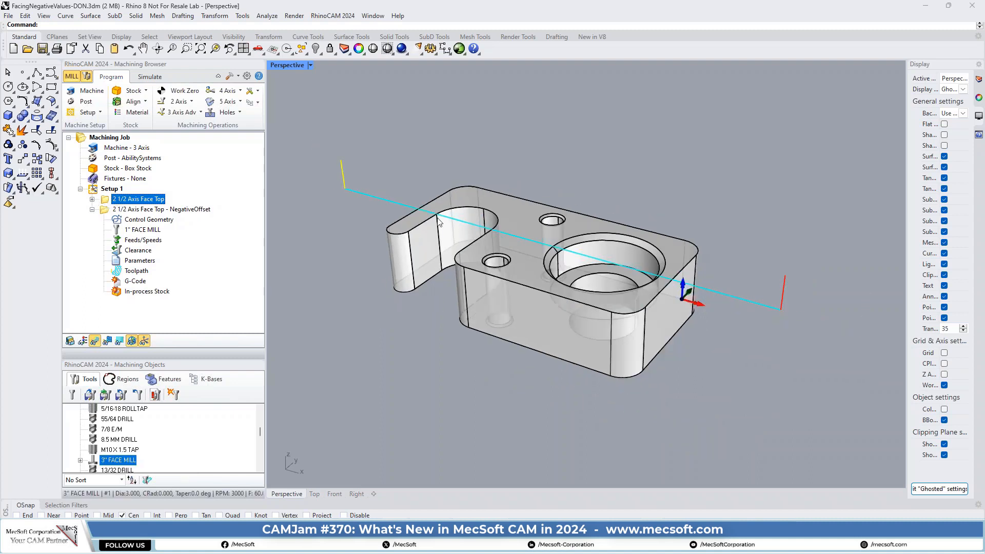
{"action": "scroll", "coordinate": [562, 295], "scroll_direction": "down", "scroll_amount": 2}
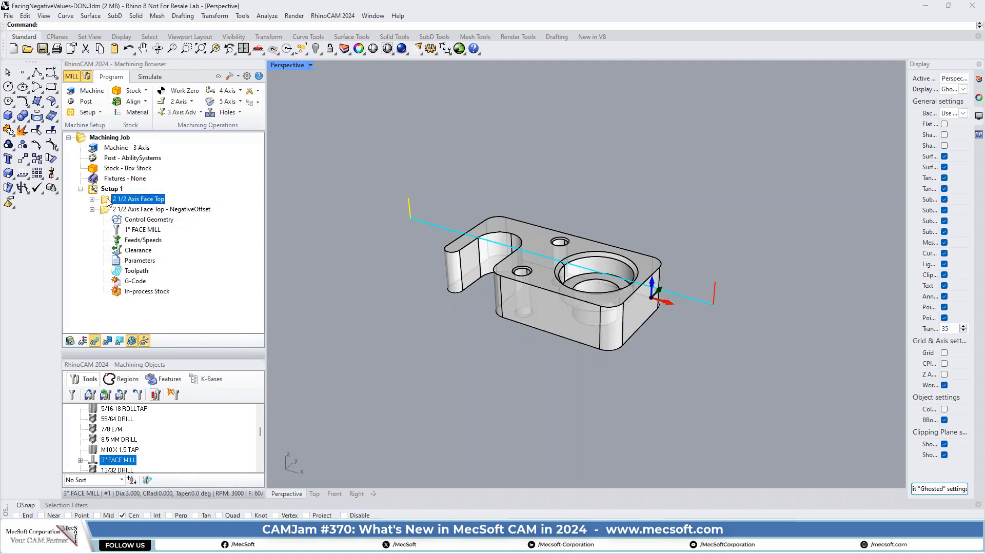
Review the cut parameters and cut area expansion of the 2 1/2 Axis Face Top operation, and close without saving.
{"action": "double_click", "coordinate": [107, 203]}
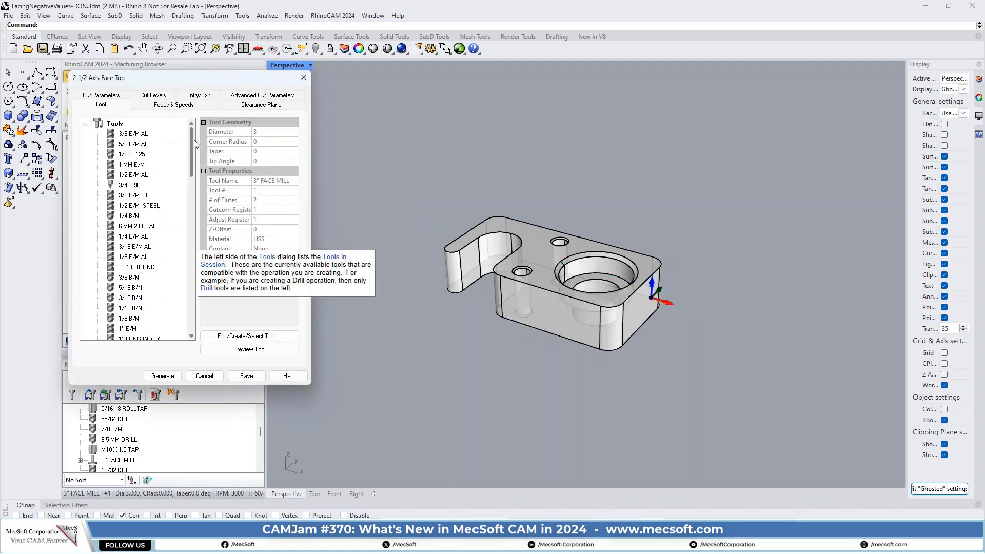
{"action": "left_click", "coordinate": [119, 95]}
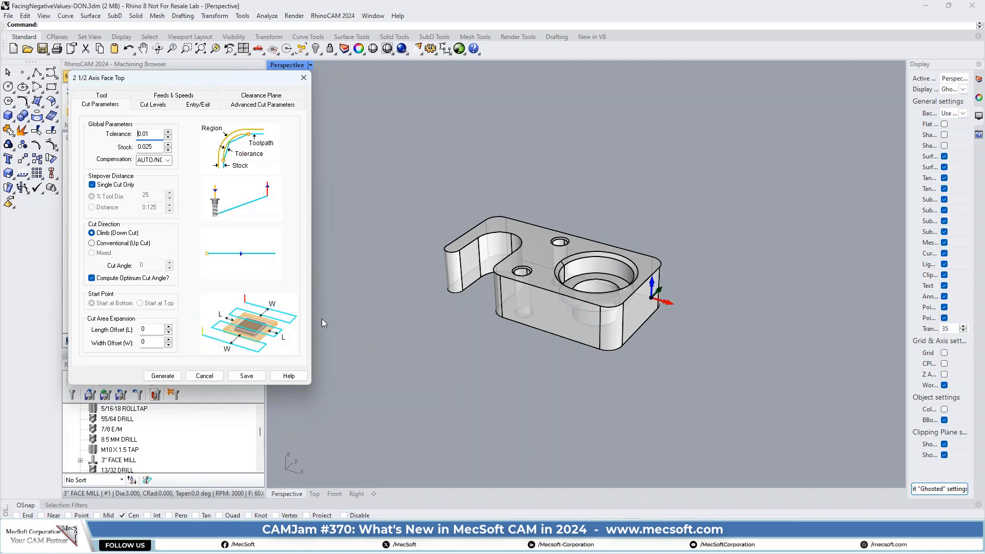
{"action": "left_click", "coordinate": [303, 78]}
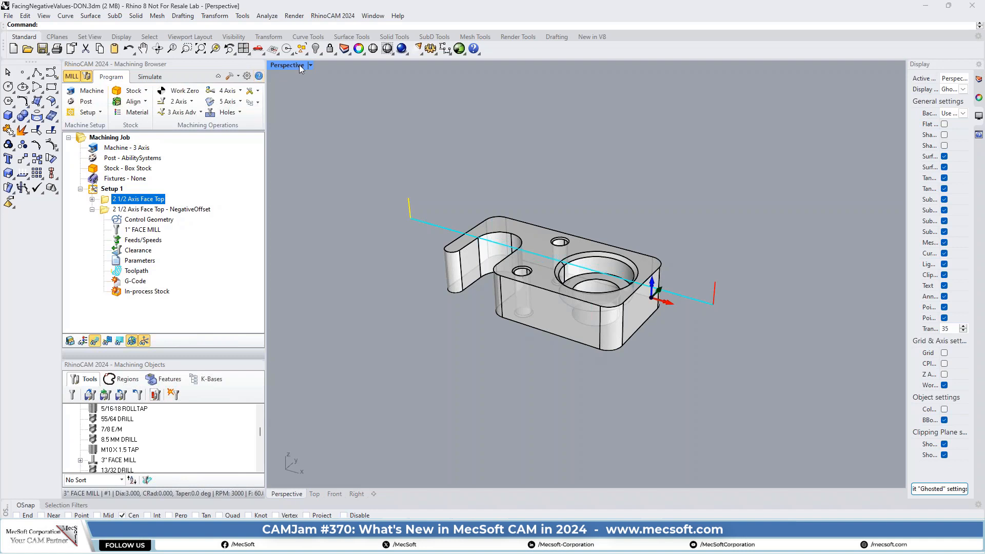
Simulate the 2 1/2 Axis Face Top operation in the Front view at the slowest speed with the part shown.
{"action": "left_click", "coordinate": [259, 48]}
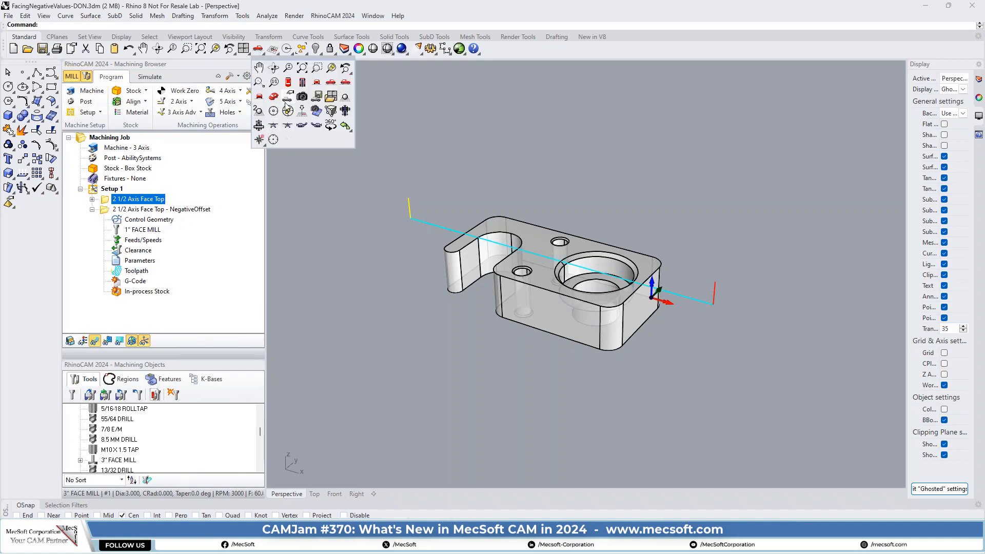
{"action": "left_click", "coordinate": [317, 82]}
{"action": "scroll", "coordinate": [664, 294], "scroll_direction": "down", "scroll_amount": 4}
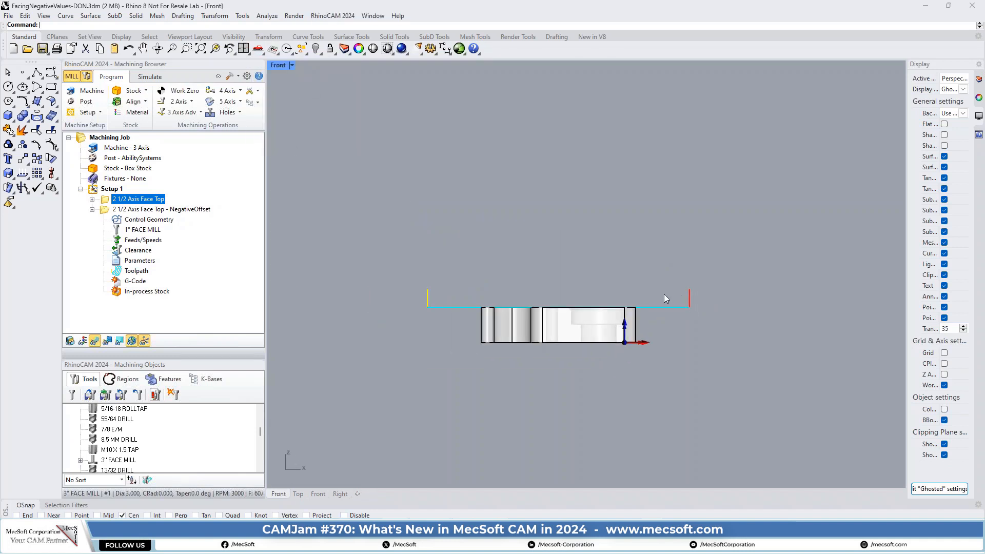
{"action": "scroll", "coordinate": [552, 292], "scroll_direction": "up", "scroll_amount": 6}
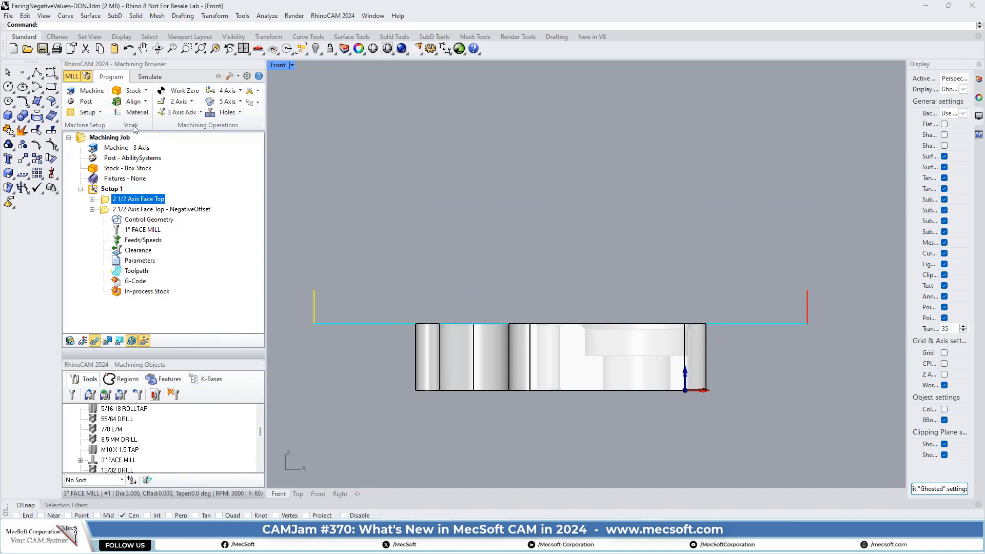
{"action": "left_click", "coordinate": [153, 77]}
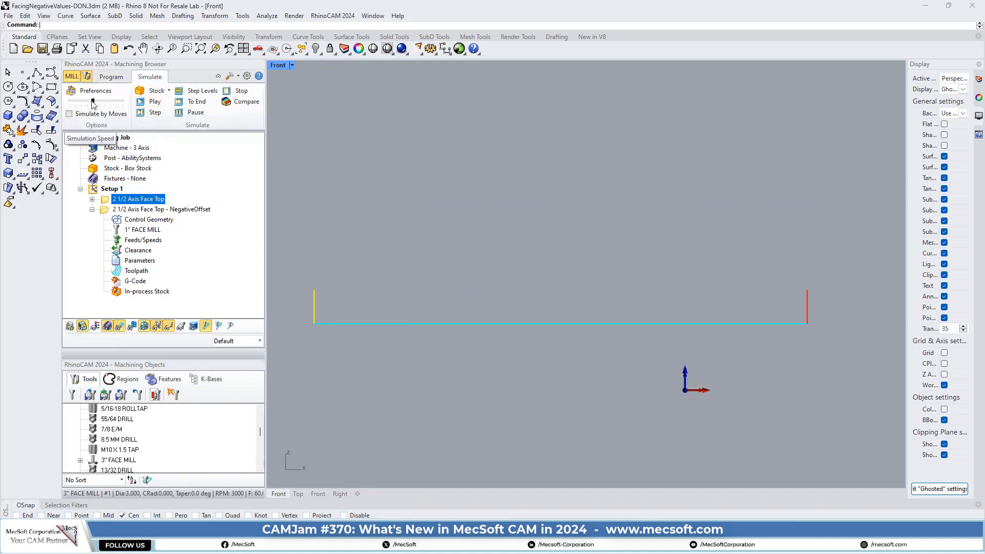
{"action": "left_click_drag", "start_coordinate": [93, 101], "coordinate": [71, 103]}
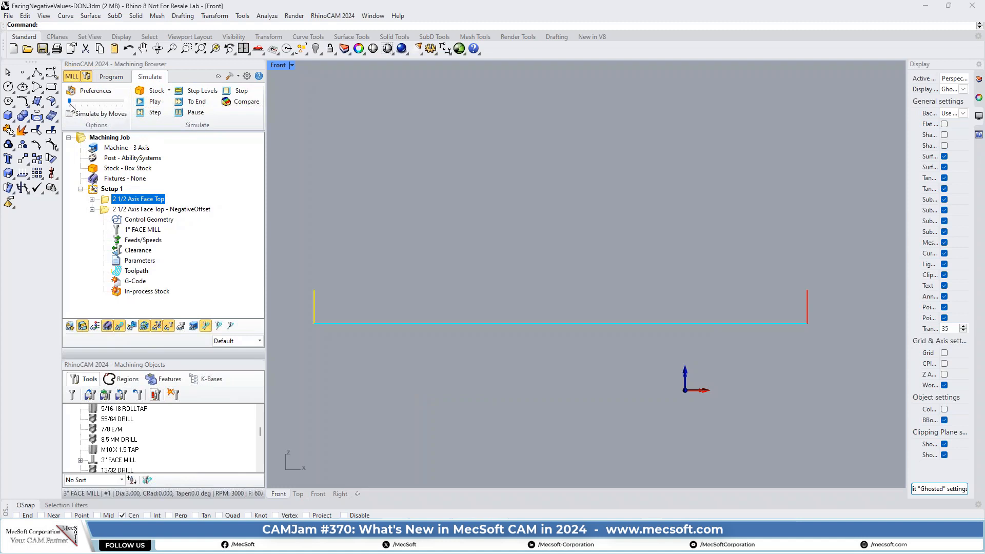
{"action": "left_click", "coordinate": [70, 326]}
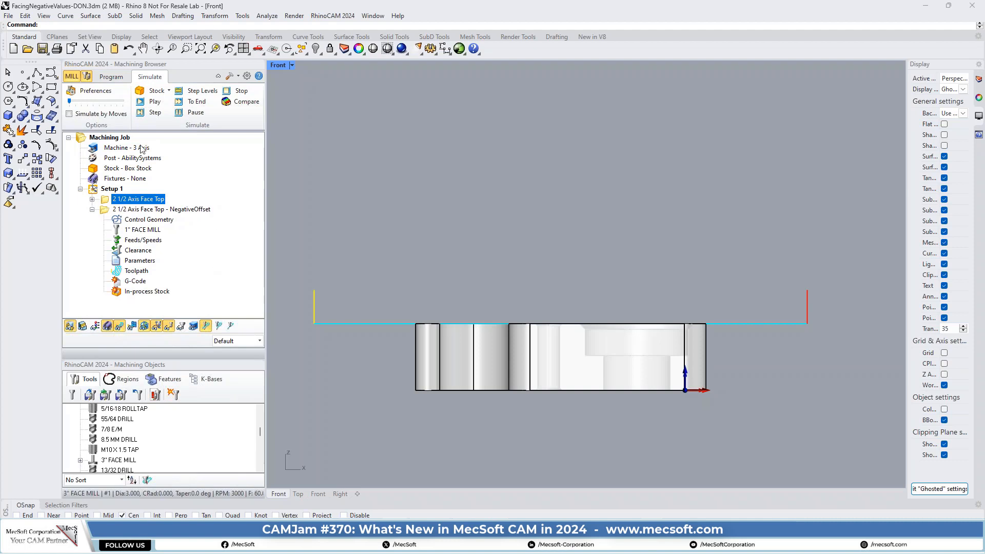
{"action": "left_click", "coordinate": [155, 102]}
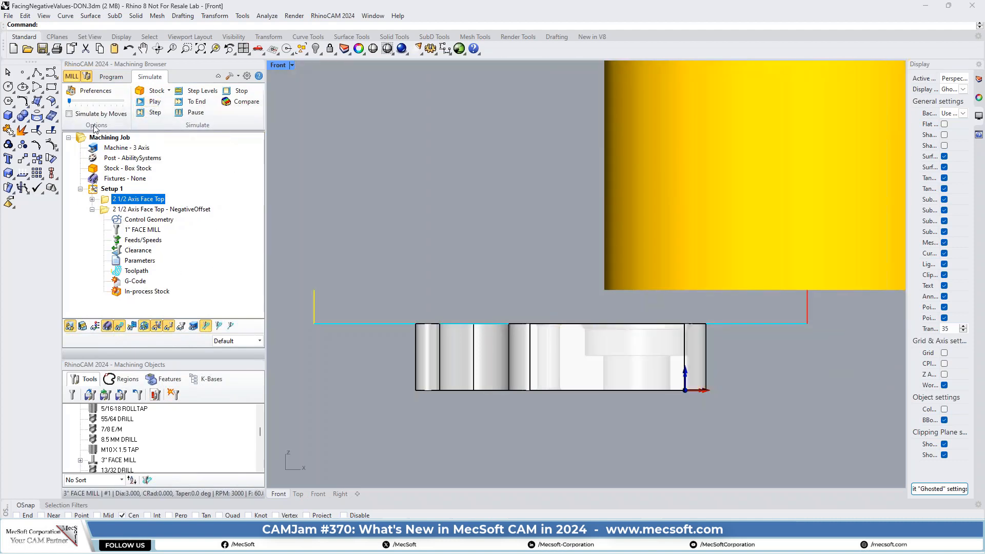
{"action": "scroll", "coordinate": [373, 350], "scroll_direction": "down", "scroll_amount": 2}
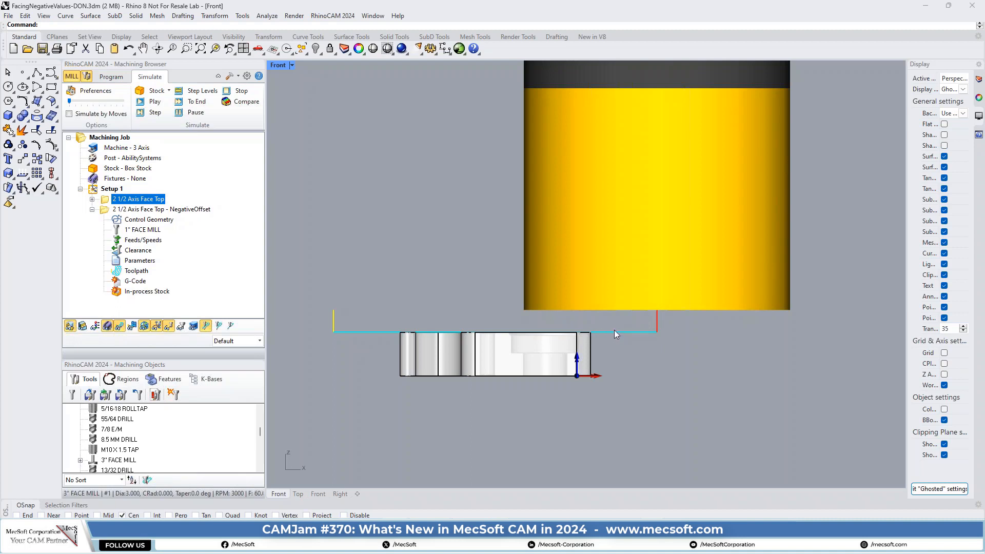
Review the cut parameters and cut area expansion of the 2 1/2 Axis Face Top - NegativeOffset operation, and close without saving.
{"action": "double_click", "coordinate": [105, 211]}
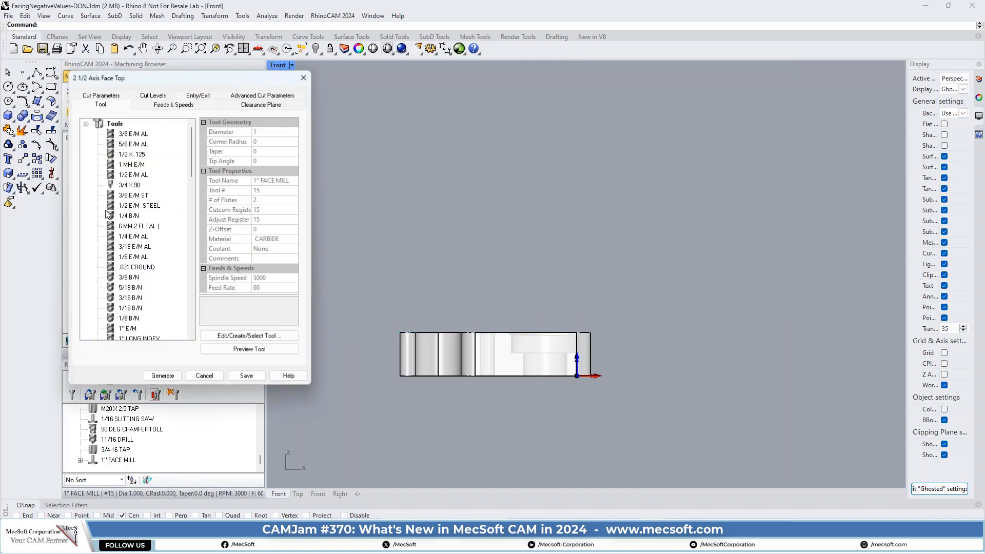
{"action": "left_click", "coordinate": [101, 96]}
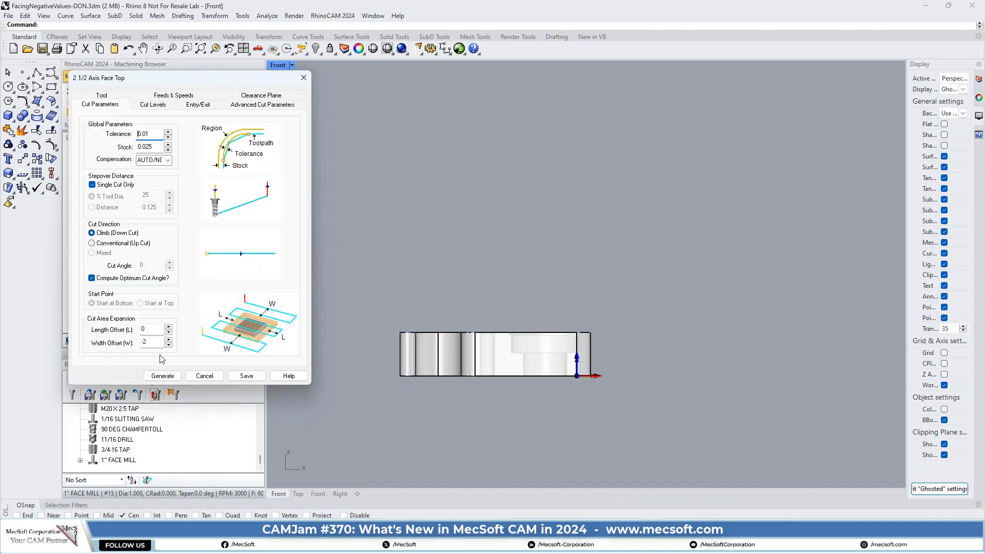
{"action": "mouse_move", "coordinate": [154, 351]}
{"action": "left_click", "coordinate": [207, 377]}
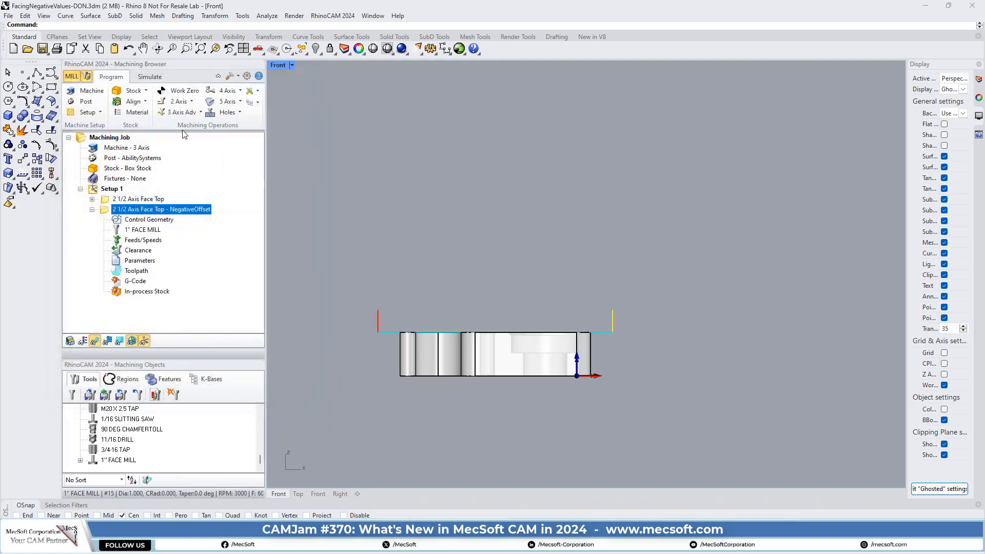
Simulate the 2 1/2 Axis Face Top - NegativeOffset operation and return to programming mode.
{"action": "left_click", "coordinate": [149, 78]}
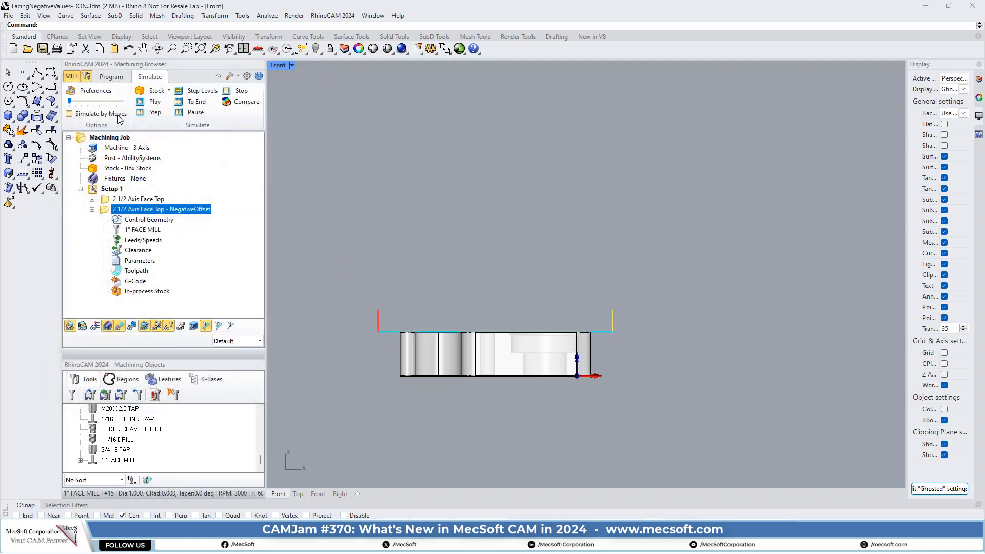
{"action": "left_click", "coordinate": [154, 102]}
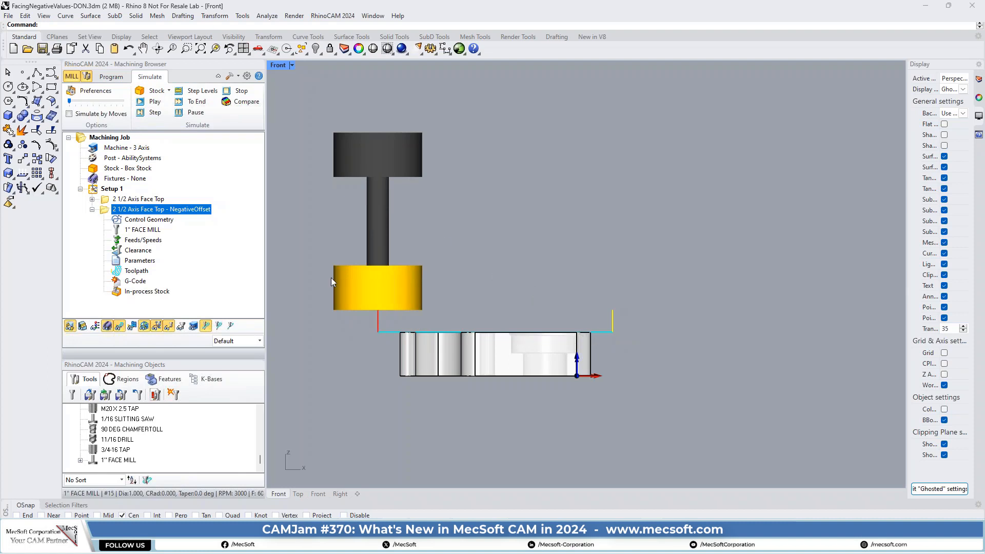
{"action": "left_click", "coordinate": [113, 77]}
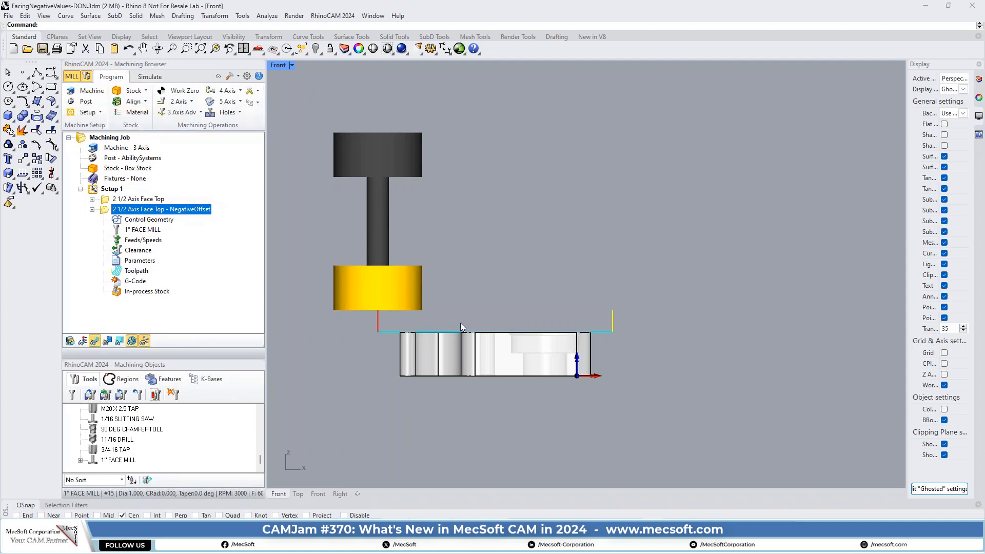
Examine the laser cutter definition among the available tool types, and exit without saving a tool.
{"action": "left_click", "coordinate": [89, 396]}
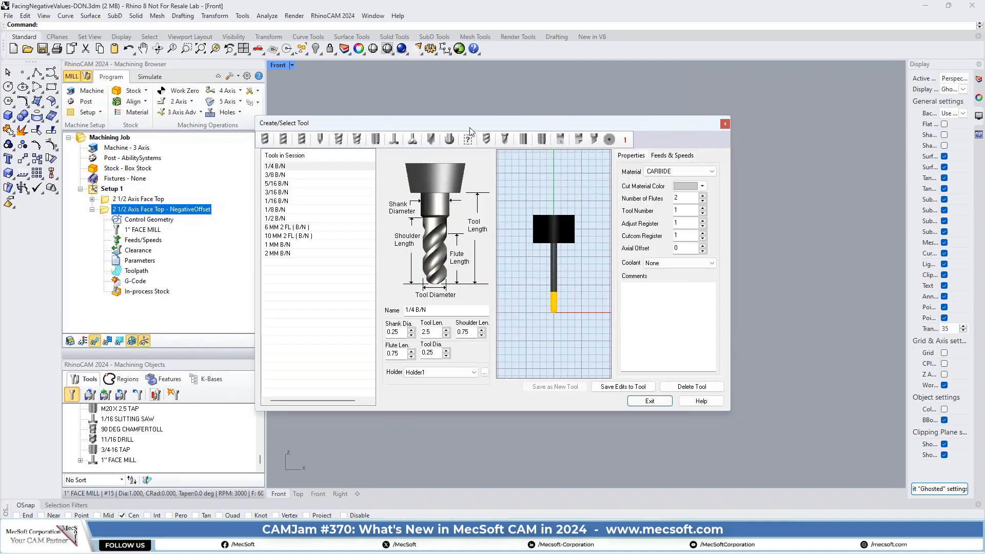
{"action": "left_click_drag", "start_coordinate": [470, 128], "coordinate": [515, 117]}
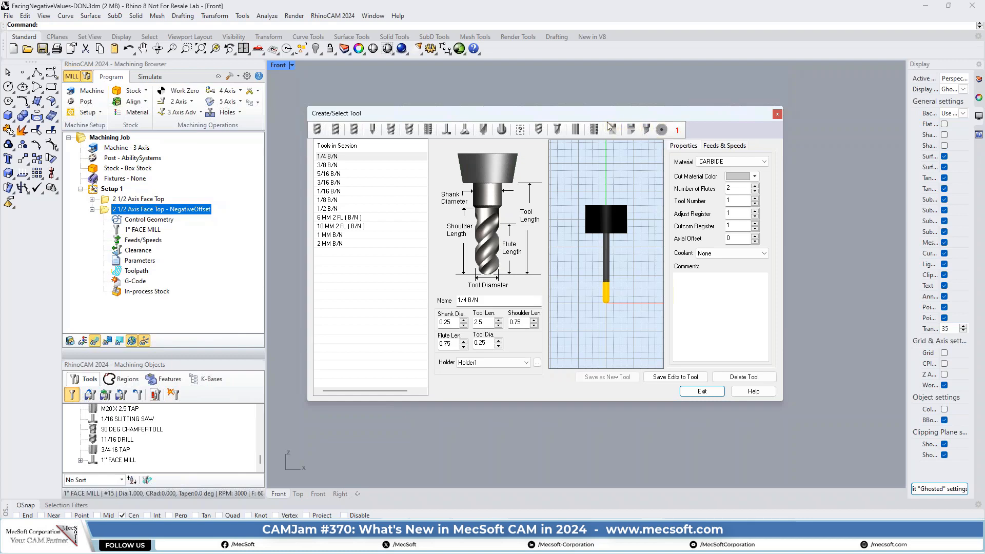
{"action": "left_click", "coordinate": [679, 131]}
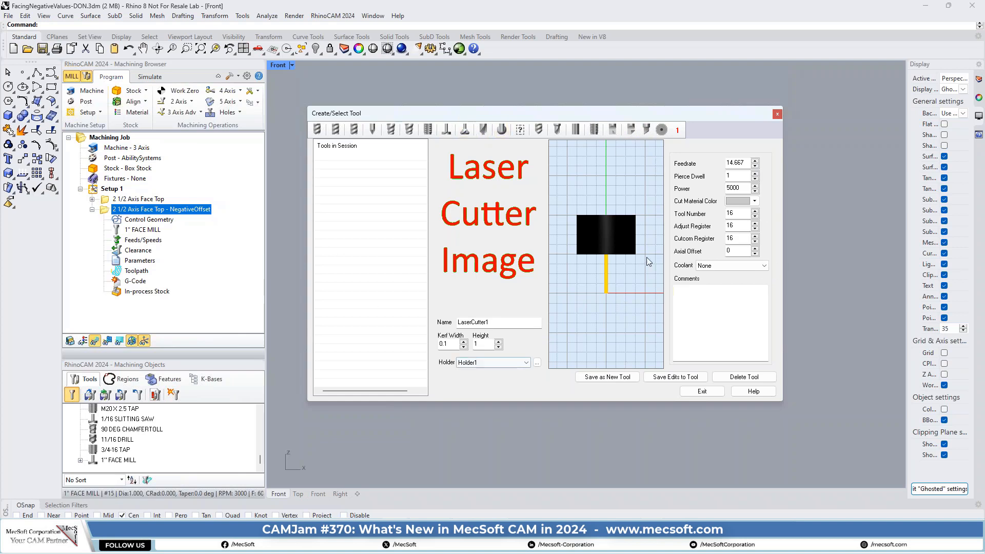
{"action": "left_click", "coordinate": [778, 114]}
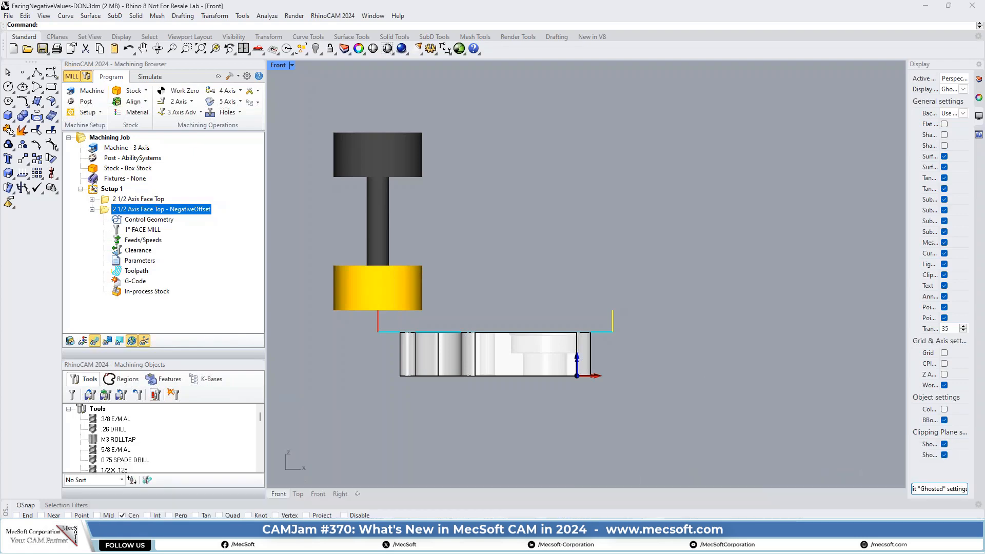
Switch to the Contact-Condition-DON.3dm Rhino window and highlight the boundary curve around the curved pocket.
{"action": "key", "text": "alt+Tab"}
{"action": "left_click", "coordinate": [612, 388]}
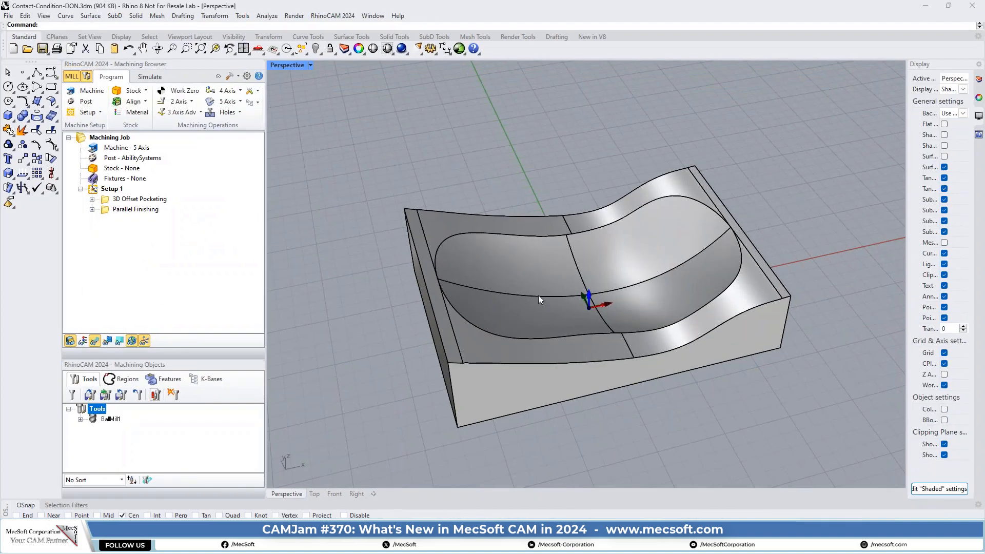
{"action": "right_click_drag", "start_coordinate": [537, 294], "coordinate": [411, 272]}
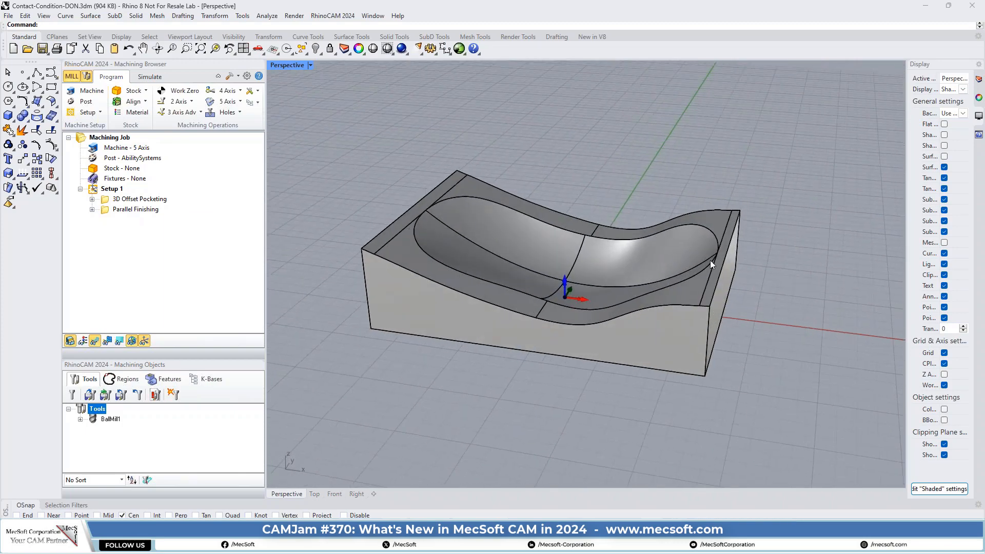
{"action": "left_click", "coordinate": [490, 201]}
{"action": "left_click", "coordinate": [527, 231]}
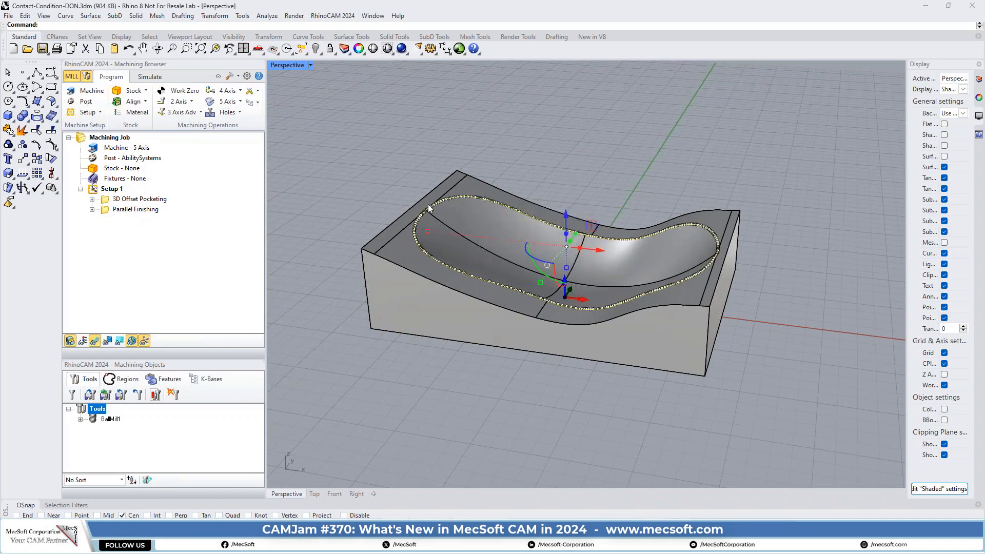
{"action": "left_click", "coordinate": [364, 171]}
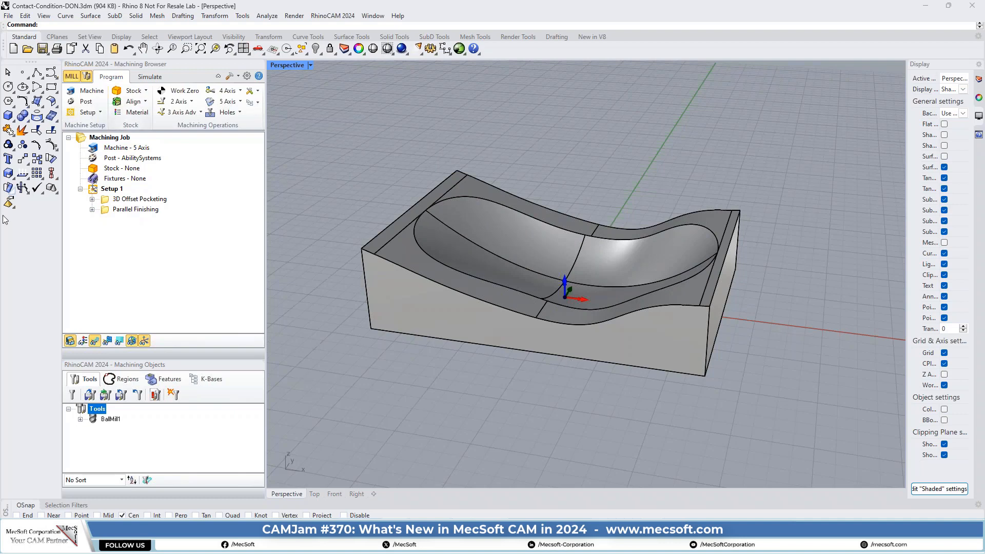
Preview the Parallel Finishing and 3D Offset Pocketing toolpaths, and review the pocketing operation's part surfaces and surface extent condition.
{"action": "left_click", "coordinate": [107, 212]}
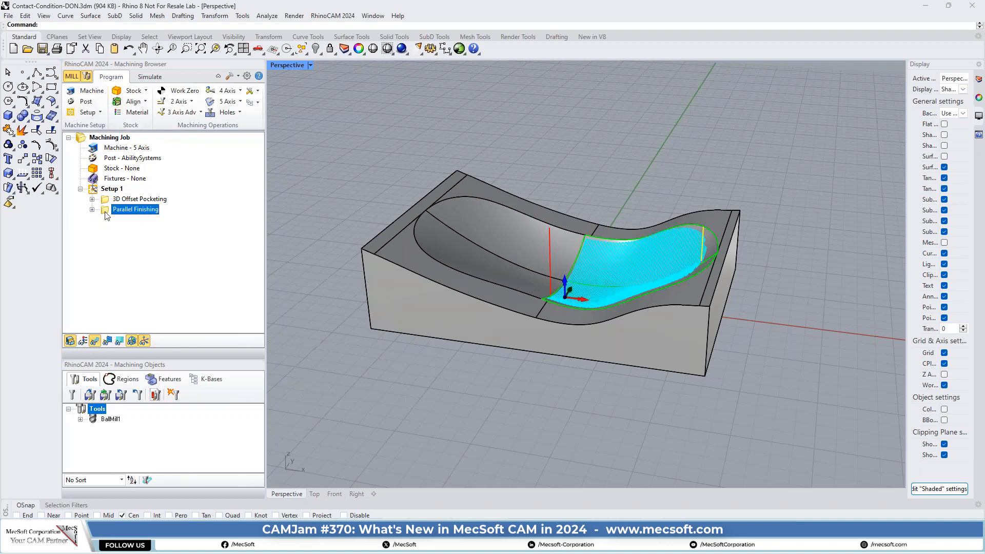
{"action": "left_click", "coordinate": [109, 201]}
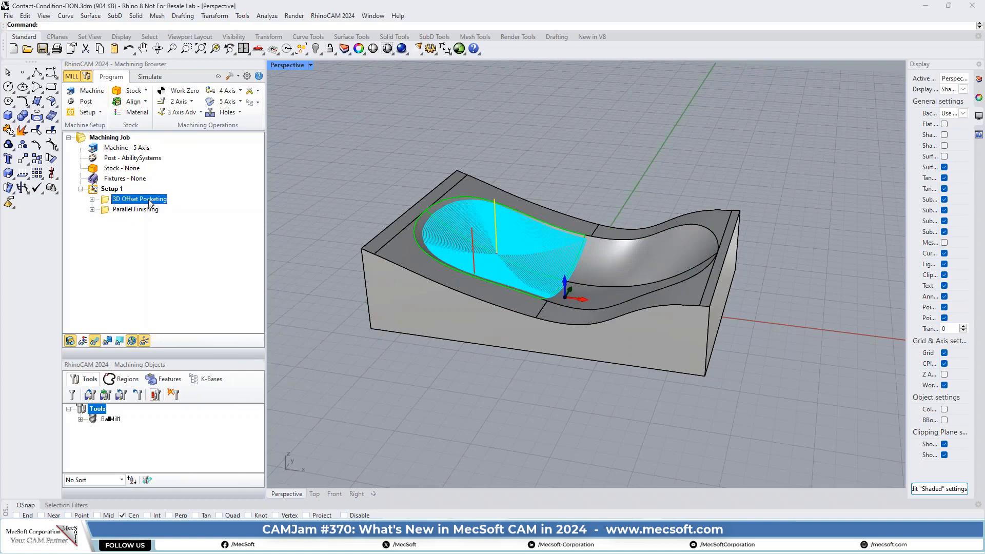
{"action": "double_click", "coordinate": [107, 202]}
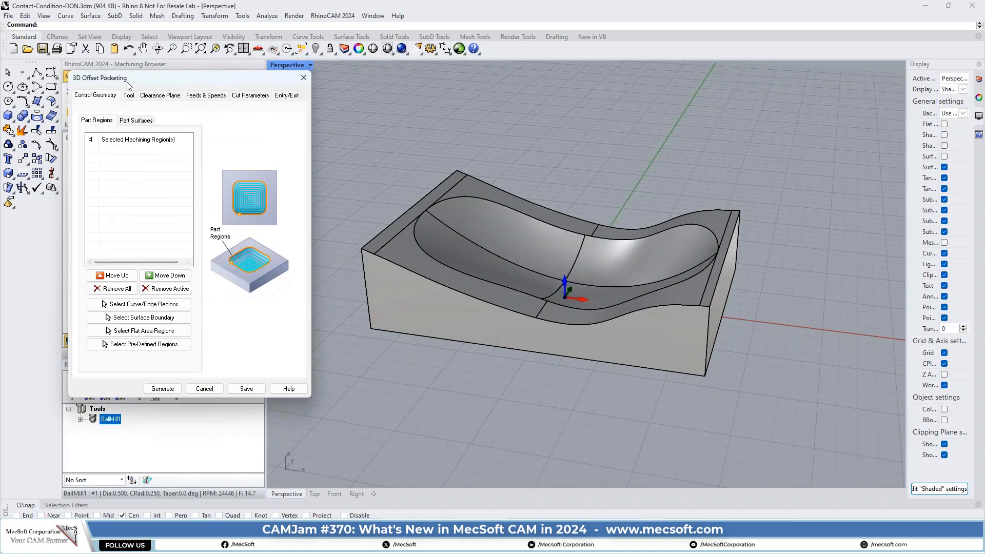
{"action": "left_click", "coordinate": [133, 121]}
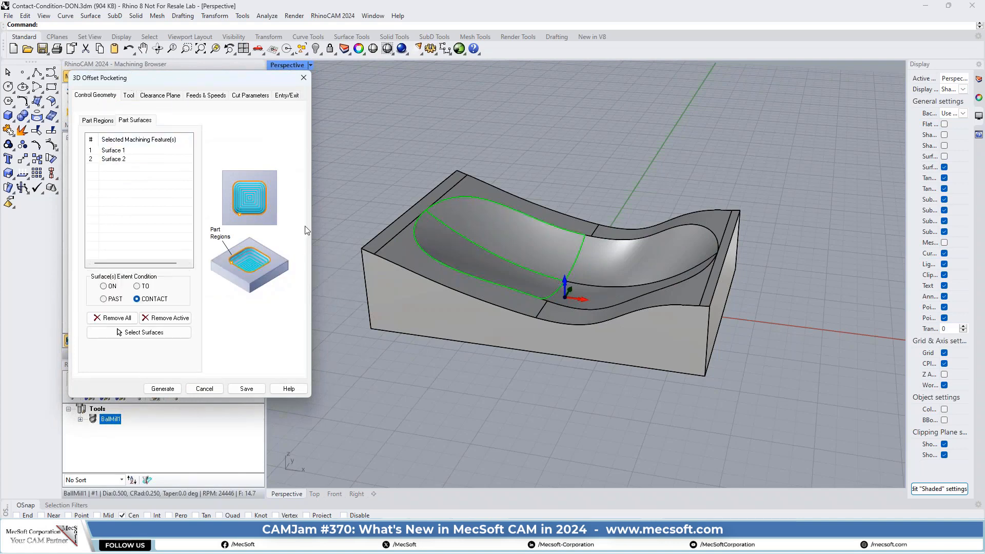
{"action": "left_click", "coordinate": [112, 160]}
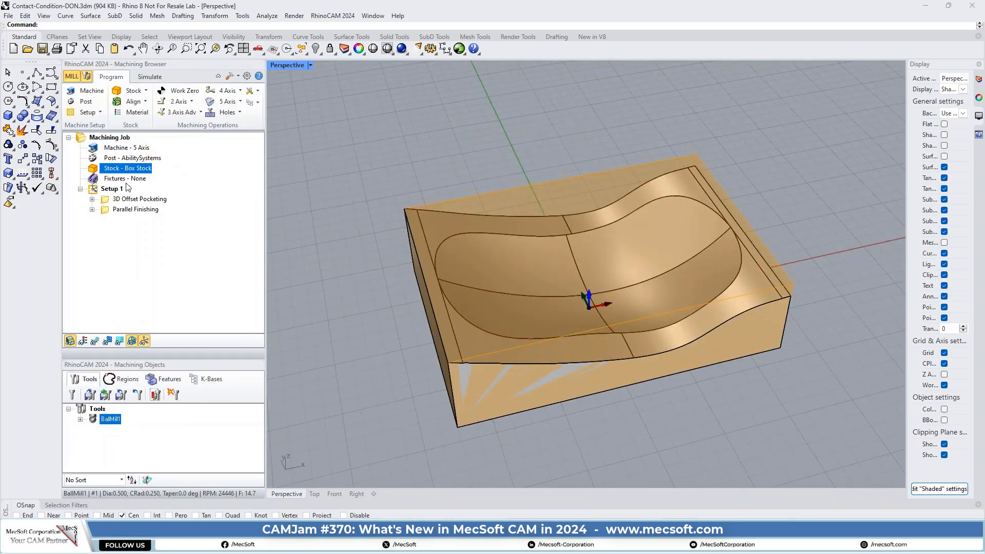
Simulate the 3D Offset Pocketing operation by moves on the box stock until it completes.
{"action": "left_click", "coordinate": [107, 200]}
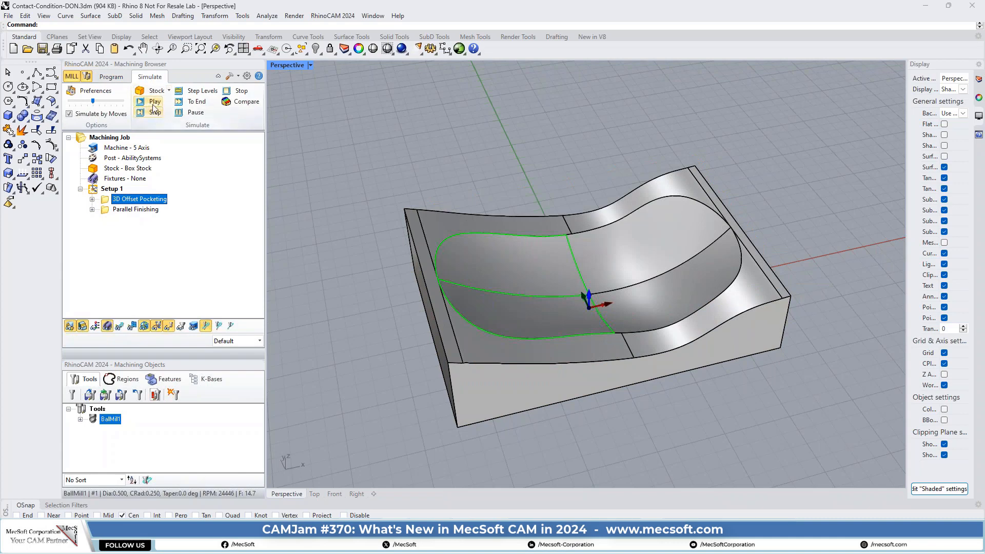
{"action": "left_click", "coordinate": [154, 101]}
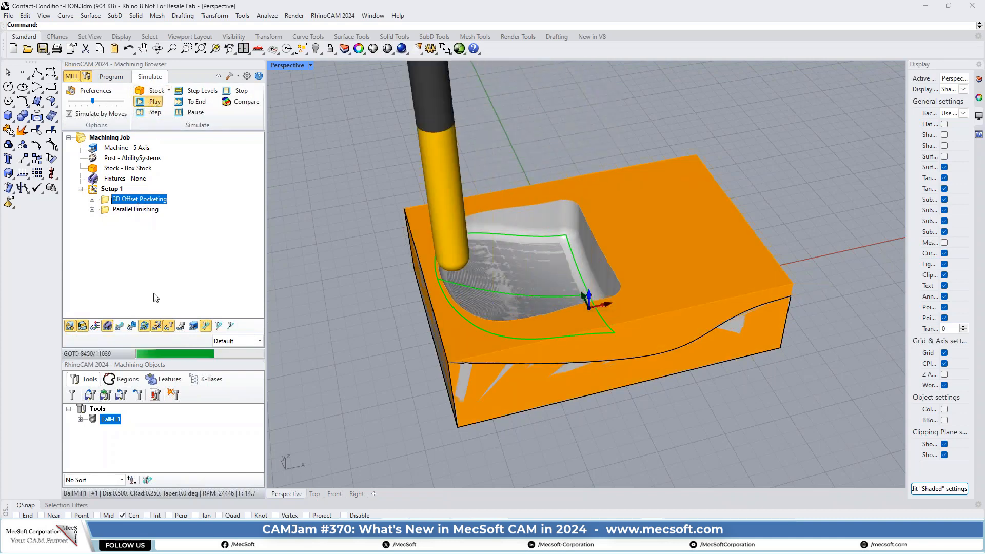
{"action": "left_click", "coordinate": [70, 327]}
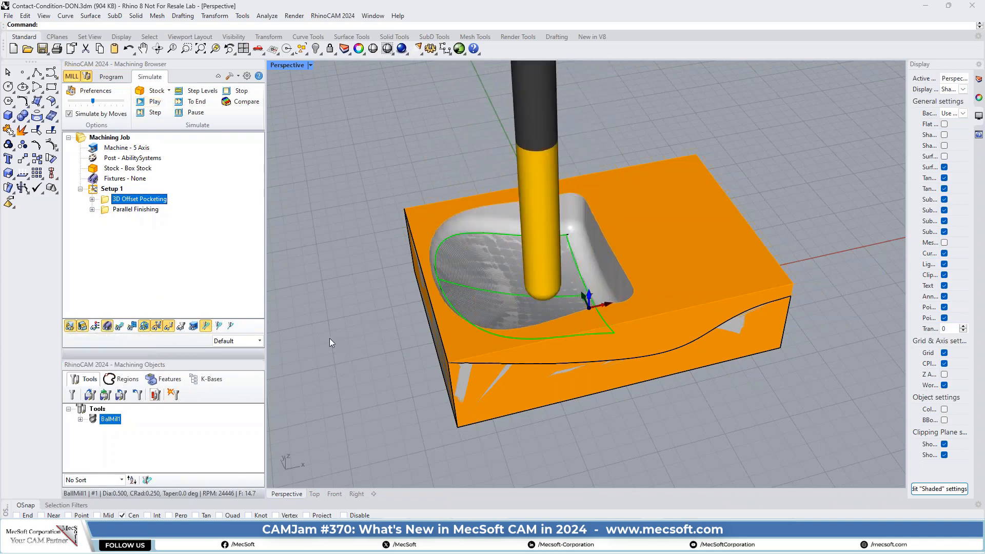
Raise the stock model display transparency to near the transparent end in the stock preferences.
{"action": "left_click", "coordinate": [247, 76]}
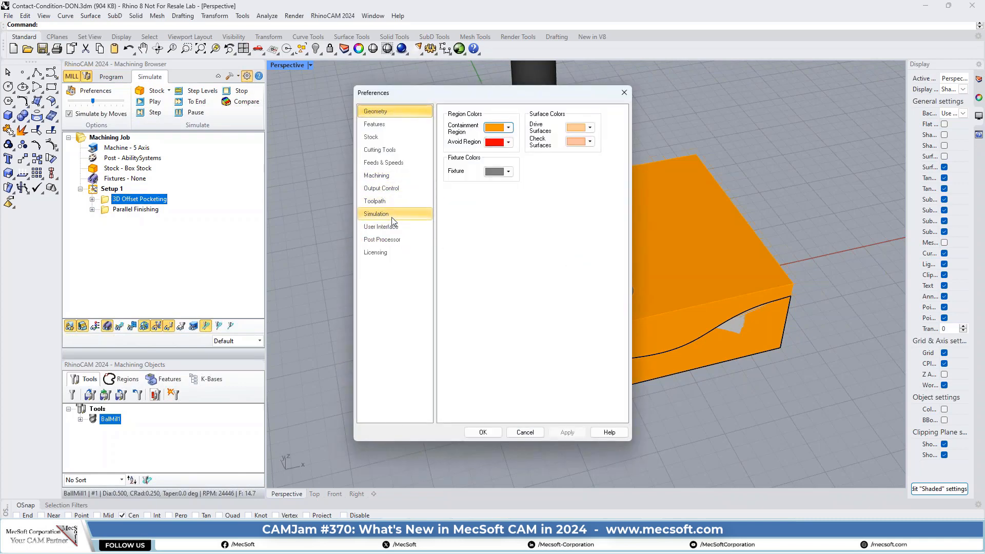
{"action": "left_click", "coordinate": [371, 136]}
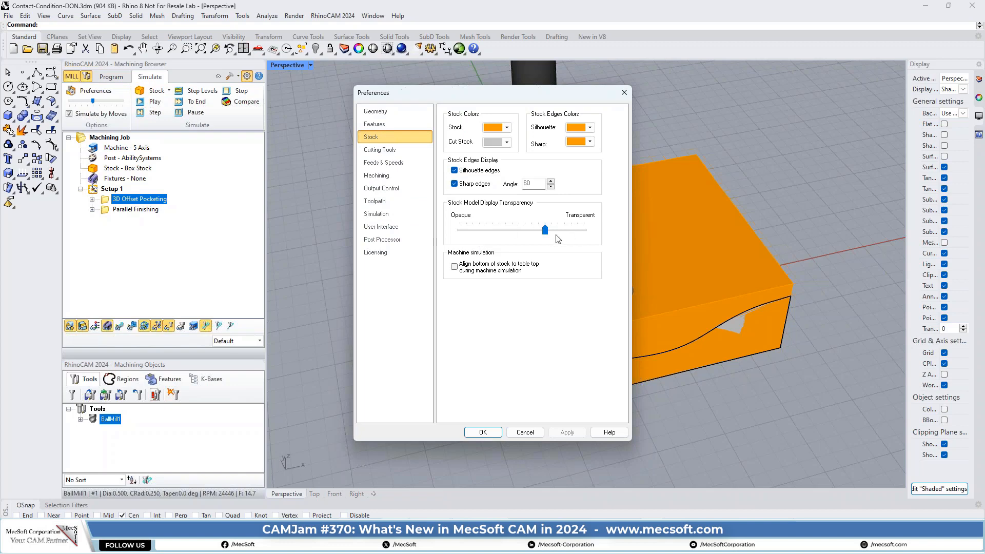
{"action": "left_click_drag", "start_coordinate": [545, 230], "coordinate": [570, 229]}
{"action": "left_click", "coordinate": [482, 432]}
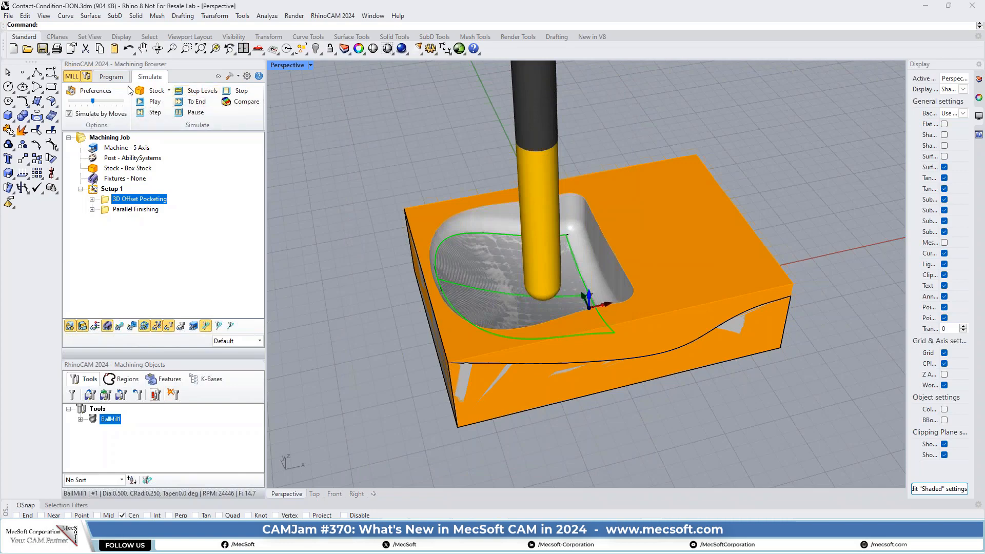
Return to programming mode, view the part from the Front, and display the 3D Offset Pocketing toolpath.
{"action": "left_click", "coordinate": [109, 77]}
{"action": "mouse_move", "coordinate": [501, 238]}
{"action": "right_mouse_down"}
{"action": "mouse_move", "coordinate": [509, 270]}
{"action": "mouse_move", "coordinate": [505, 241]}
{"action": "mouse_move", "coordinate": [506, 256]}
{"action": "right_mouse_up"}
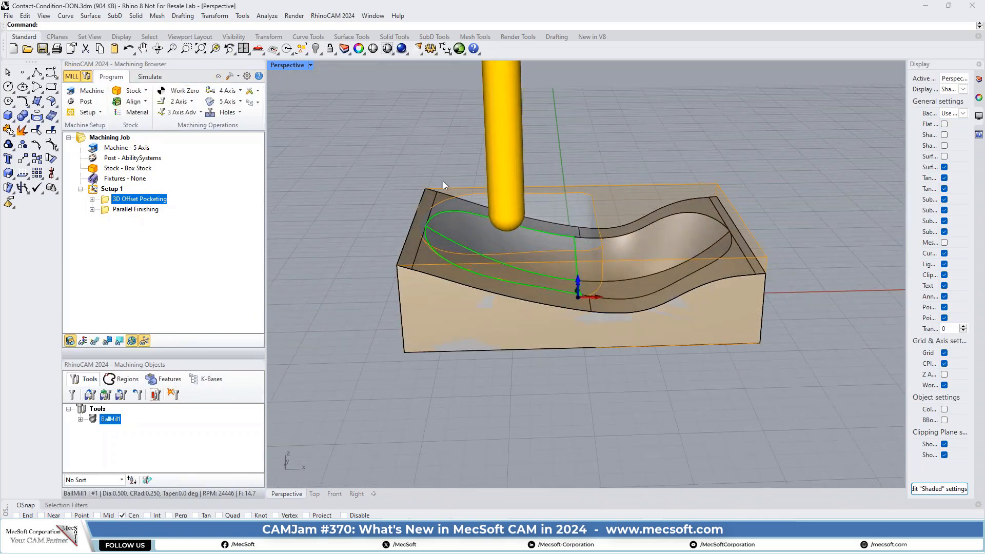
{"action": "left_click", "coordinate": [262, 51]}
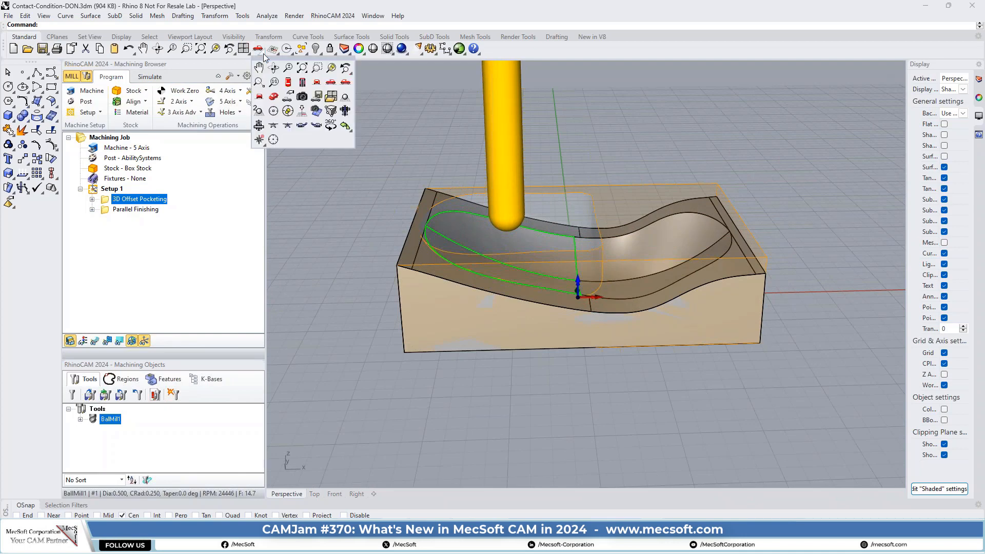
{"action": "left_click", "coordinate": [318, 104]}
{"action": "scroll", "coordinate": [493, 203], "scroll_direction": "up", "scroll_amount": 4}
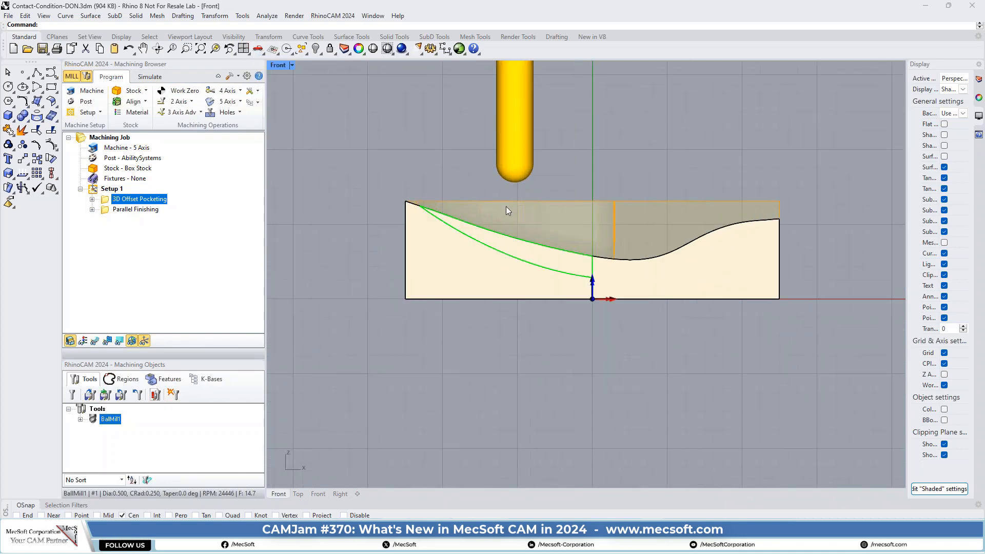
{"action": "left_click", "coordinate": [95, 341]}
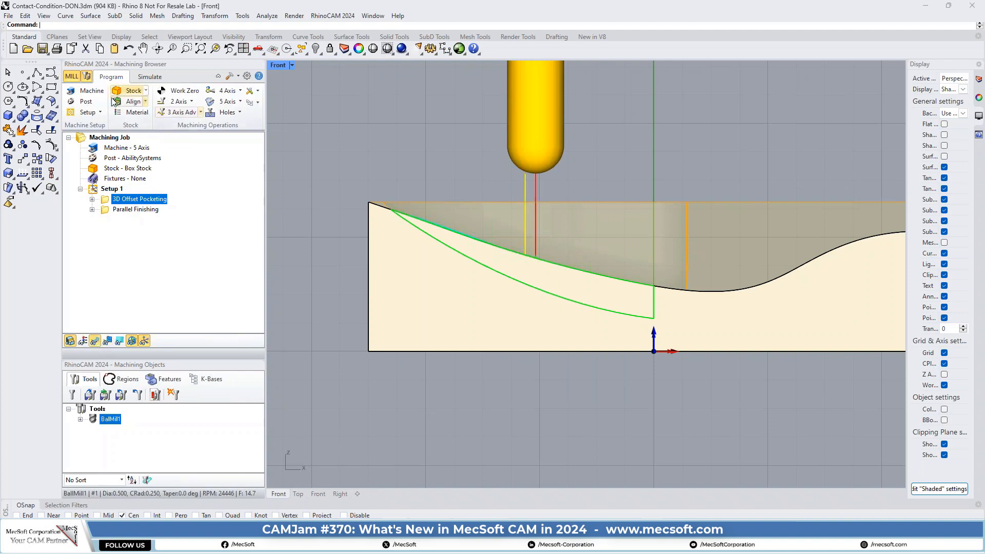
Step through the 3D Offset Pocketing toolpath in the Toolpath Editor from the CUTTER record down to line 23.
{"action": "left_click", "coordinate": [92, 199]}
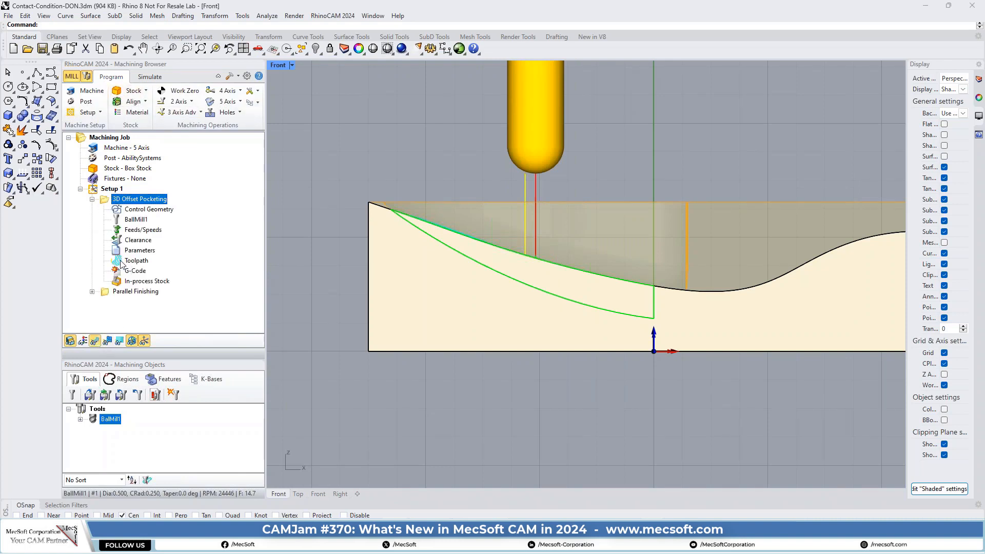
{"action": "double_click", "coordinate": [126, 262]}
{"action": "left_click_drag", "start_coordinate": [387, 115], "coordinate": [288, 68]}
{"action": "left_click", "coordinate": [288, 151]}
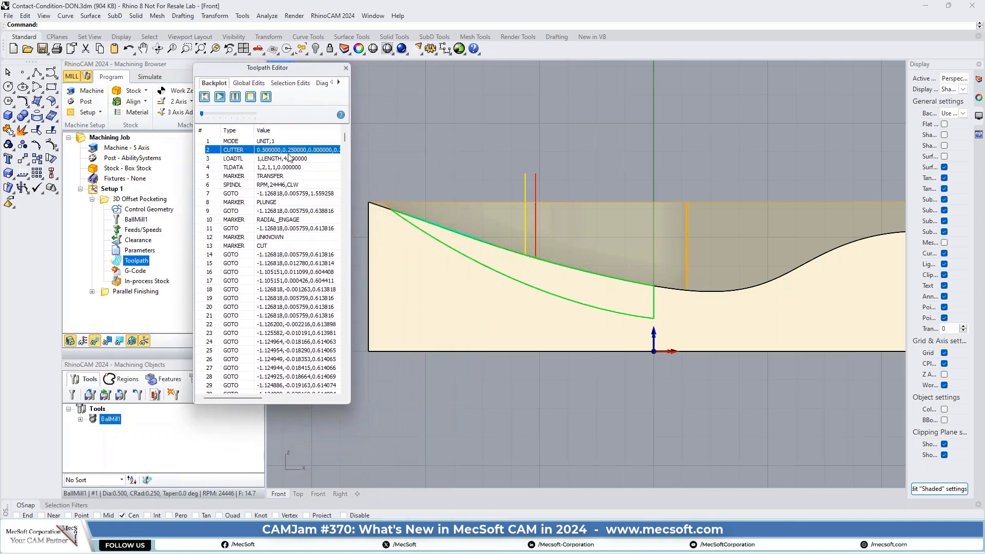
{"action": "key", "text": "Down"}
{"action": "key", "text": "Down"}
{"action": "key", "text": "Down"}
{"action": "key", "text": "Down"}
{"action": "key", "text": "Down"}
{"action": "key", "text": "Down"}
{"action": "key", "text": "Down"}
{"action": "key", "text": "Down"}
{"action": "key", "text": "Down"}
{"action": "key", "text": "Down"}
{"action": "key", "text": "Down"}
{"action": "key", "text": "Down"}
{"action": "key", "text": "Down"}
{"action": "key", "text": "Down"}
{"action": "key", "text": "Down"}
{"action": "key", "text": "Down"}
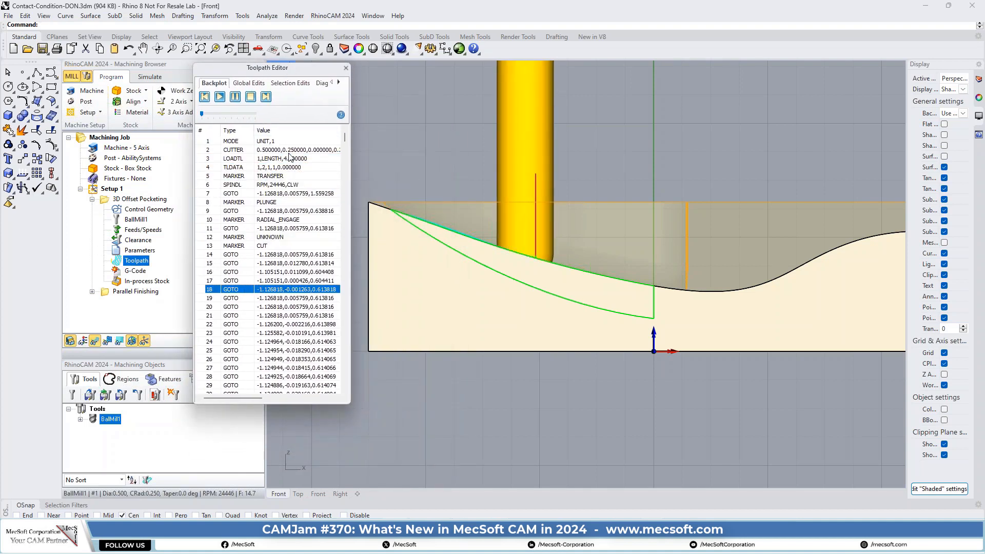
{"action": "key", "text": "Down"}
{"action": "key", "text": "Down"}
{"action": "key", "text": "Down"}
{"action": "key", "text": "Down"}
{"action": "key", "text": "Down"}
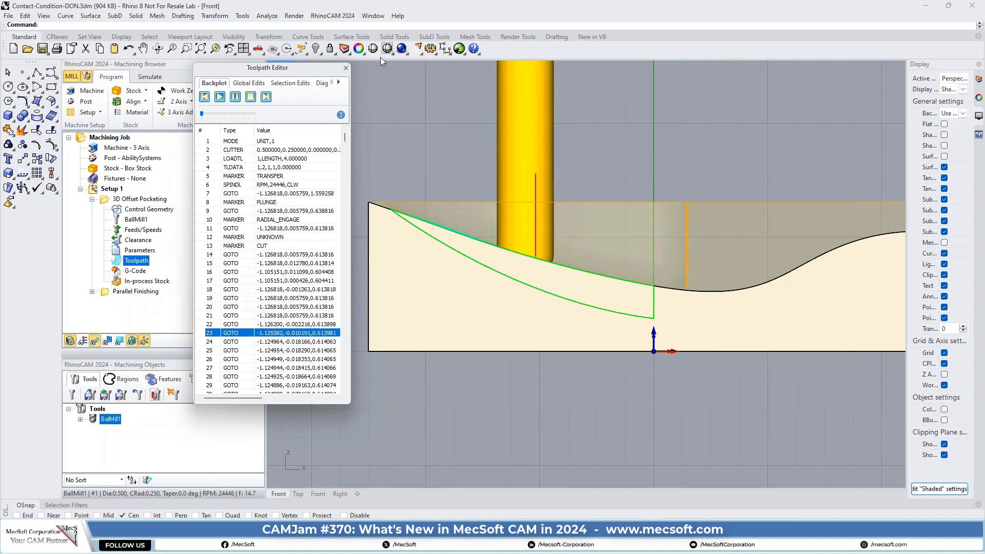
Change the Front viewport's display mode to Wireframe to expose the toolpath inside the part.
{"action": "left_click", "coordinate": [395, 51]}
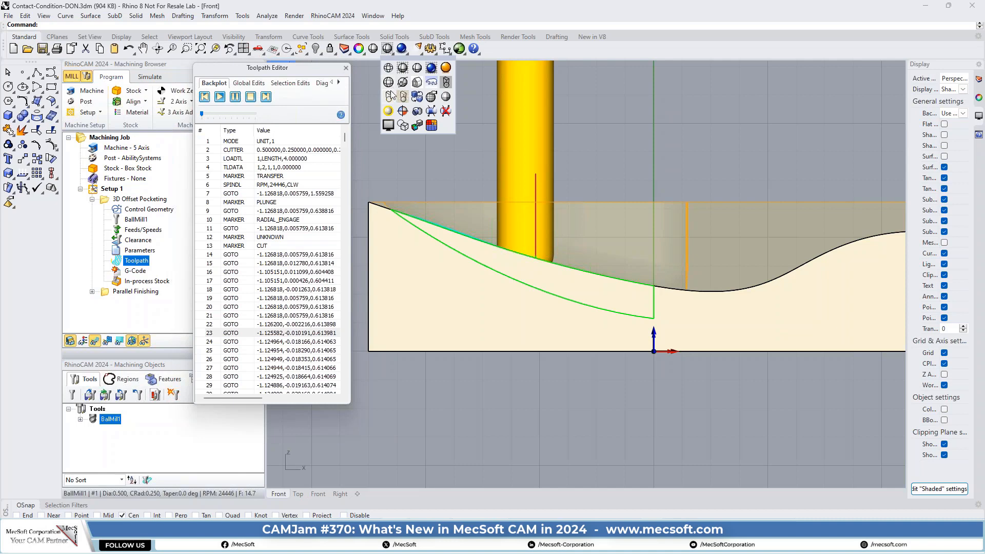
{"action": "left_click", "coordinate": [387, 70]}
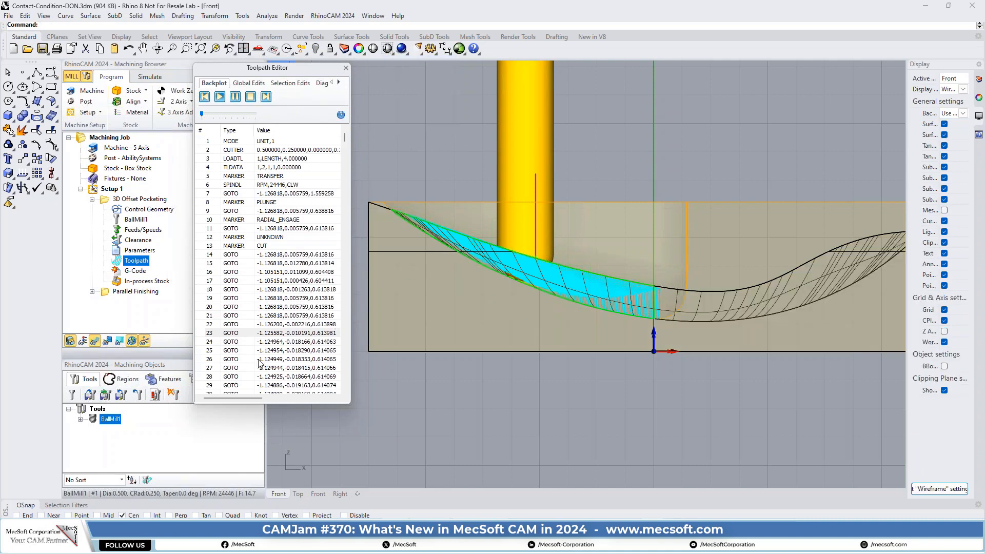
Step backward through the 3D Offset Pocketing toolpath from its final cut records until the ball mill reaches the pocket's outer end.
{"action": "left_click", "coordinate": [265, 333]}
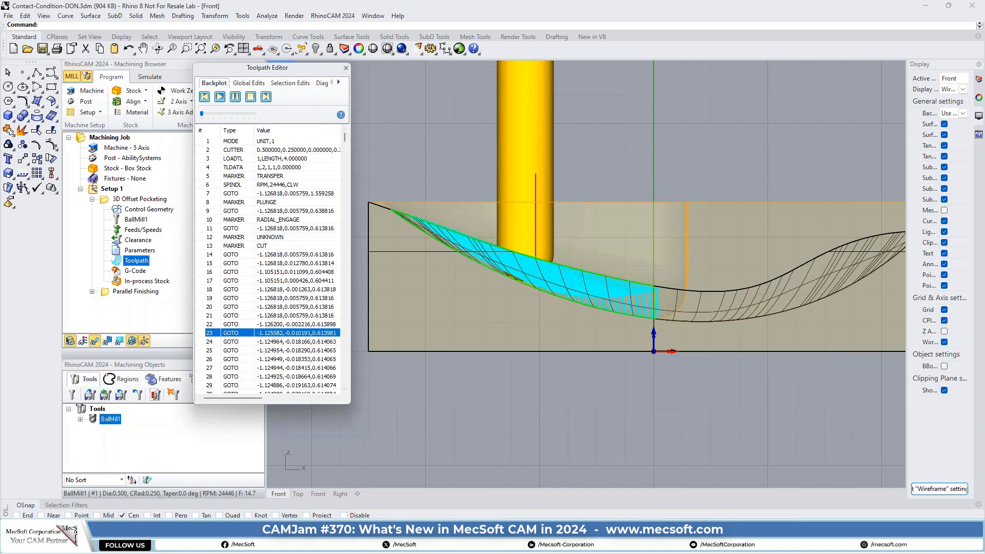
{"action": "left_click_drag", "start_coordinate": [345, 135], "coordinate": [346, 387]}
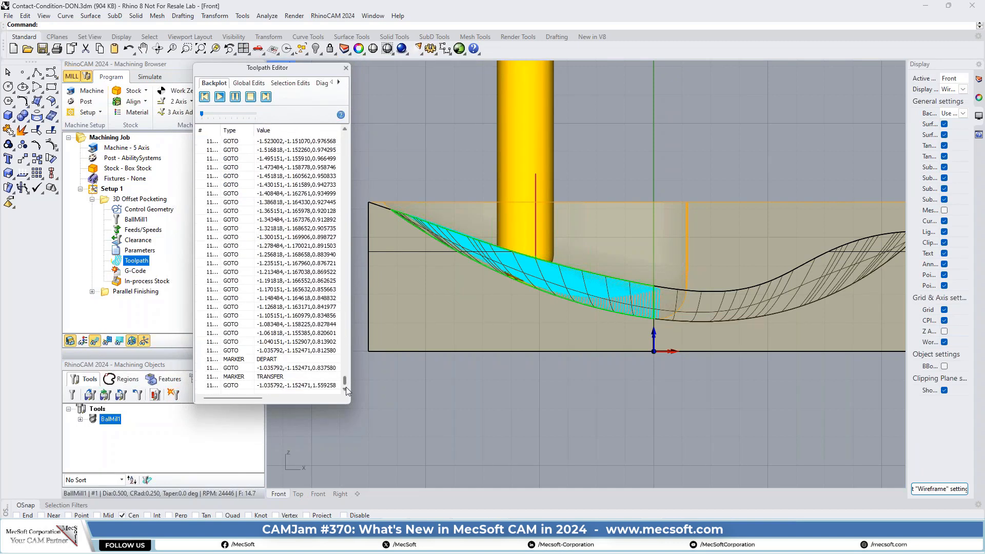
{"action": "left_click", "coordinate": [277, 352]}
{"action": "key", "text": "Up"}
{"action": "key", "text": "Up"}
{"action": "key", "text": "Up"}
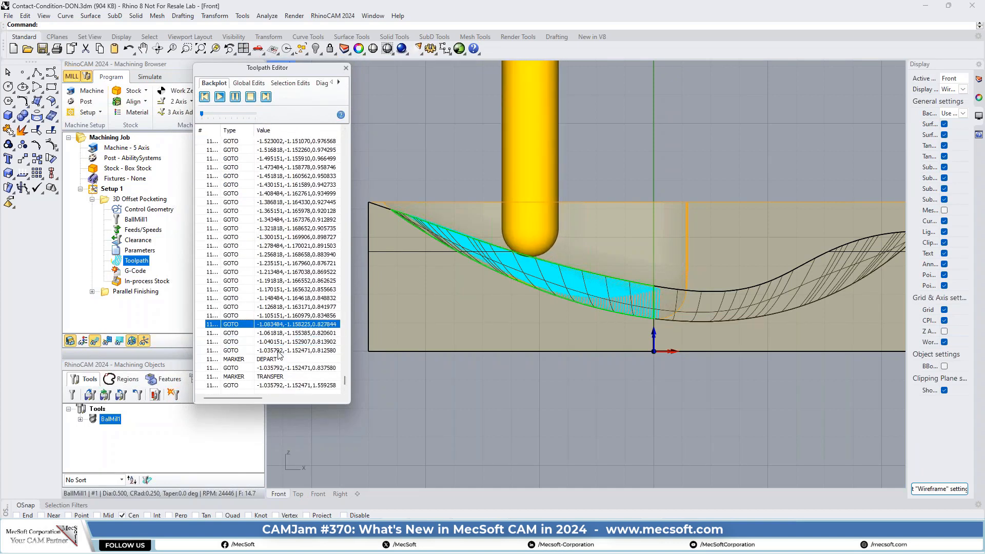
{"action": "key", "text": "Up"}
{"action": "key", "text": "Up"}
{"action": "key", "text": "Up"}
{"action": "key", "text": "Up"}
{"action": "key", "text": "Up"}
{"action": "key", "text": "Up"}
{"action": "key", "text": "Up"}
{"action": "key", "text": "Up"}
{"action": "key", "text": "Up"}
{"action": "key", "text": "Up"}
{"action": "key", "text": "Up"}
{"action": "key", "text": "Up"}
{"action": "key", "text": "Up"}
{"action": "key", "text": "Up"}
{"action": "key", "text": "Up"}
{"action": "key", "text": "Up"}
{"action": "key", "text": "Up"}
{"action": "key", "text": "Up"}
{"action": "key", "text": "Up"}
{"action": "key", "text": "Up"}
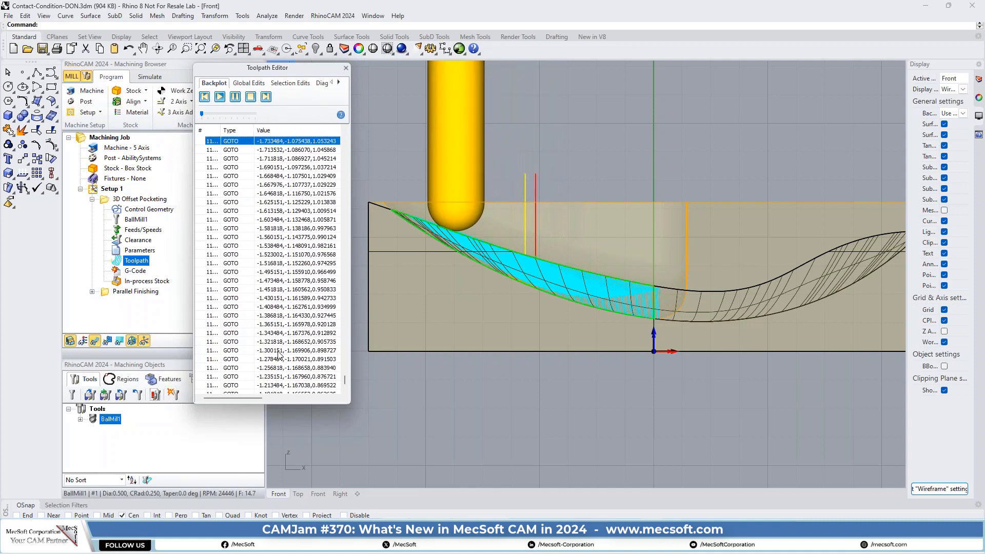
{"action": "key", "text": "Up"}
{"action": "key", "text": "Up"}
{"action": "key", "text": "Up"}
{"action": "key", "text": "Up"}
{"action": "key", "text": "Up"}
{"action": "key", "text": "Up"}
{"action": "key", "text": "Up"}
{"action": "key", "text": "Up"}
{"action": "key", "text": "Up"}
{"action": "key", "text": "Up"}
{"action": "key", "text": "Up"}
{"action": "key", "text": "Up"}
{"action": "key", "text": "Up"}
{"action": "key", "text": "Up"}
{"action": "key", "text": "Up"}
{"action": "key", "text": "Up"}
{"action": "key", "text": "Up"}
{"action": "key", "text": "Up"}
{"action": "key", "text": "Up"}
{"action": "key", "text": "Up"}
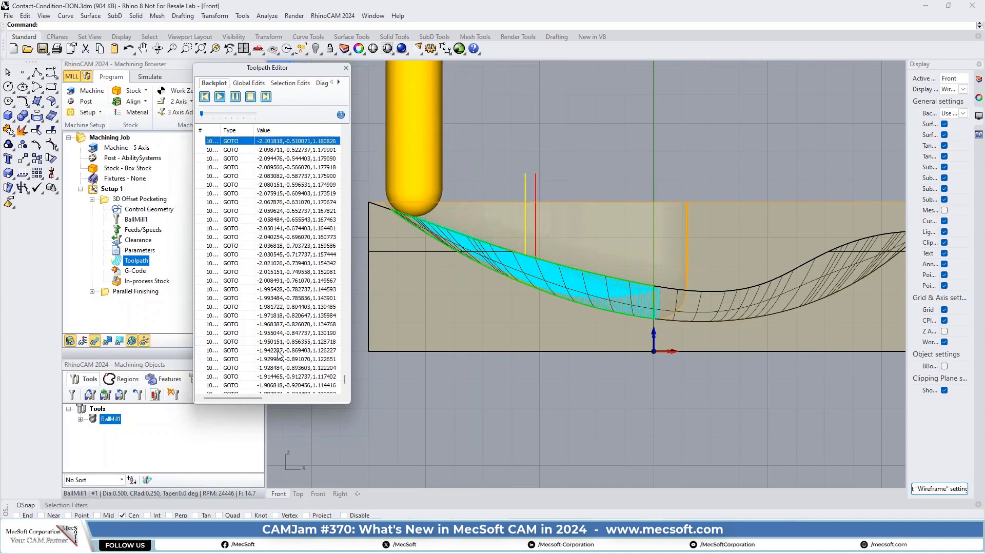
{"action": "key", "text": "Up"}
{"action": "key", "text": "Up"}
{"action": "key", "text": "Up"}
{"action": "key", "text": "Up"}
{"action": "key", "text": "Up"}
{"action": "key", "text": "Up"}
{"action": "key", "text": "Up"}
{"action": "key", "text": "Up"}
{"action": "key", "text": "Up"}
{"action": "key", "text": "Up"}
{"action": "key", "text": "Up"}
{"action": "key", "text": "Up"}
{"action": "key", "text": "Up"}
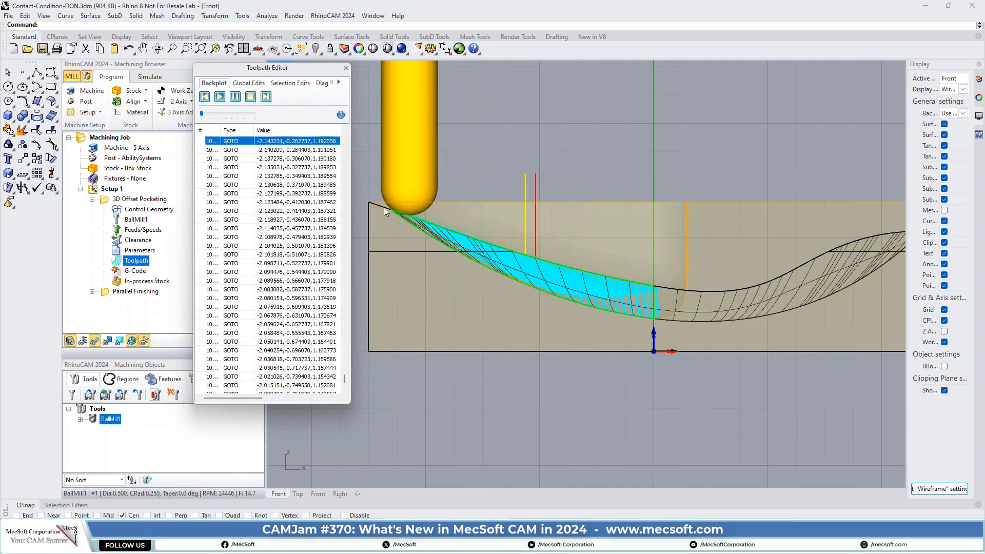
Examine the ball mill's contact with the green pocket boundary up close while stepping further back through the cut records, and close the Toolpath Editor.
{"action": "scroll", "coordinate": [380, 205], "scroll_direction": "up", "scroll_amount": 8}
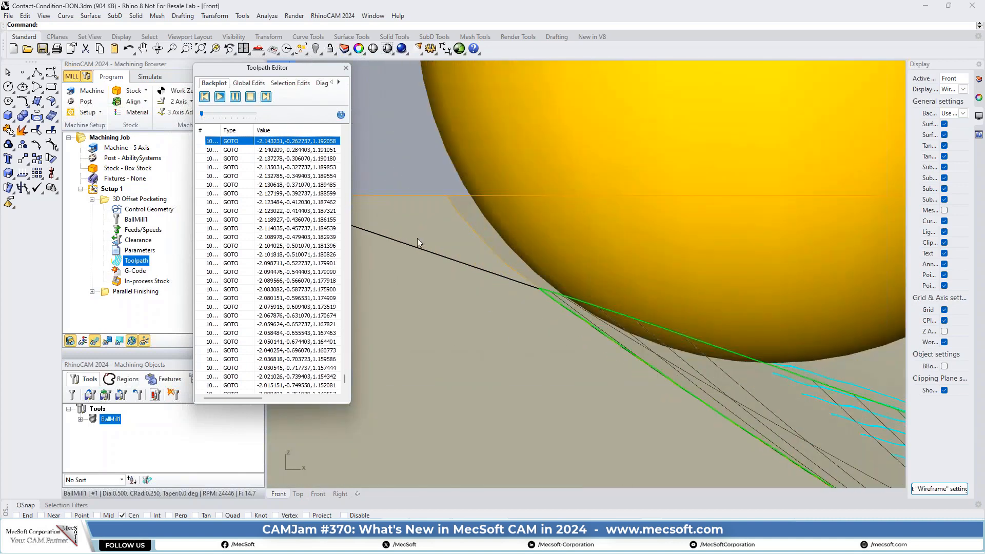
{"action": "key", "text": "Up"}
{"action": "key", "text": "Up"}
{"action": "key", "text": "Up"}
{"action": "key", "text": "Up"}
{"action": "key", "text": "Up"}
{"action": "key", "text": "Up"}
{"action": "key", "text": "Up"}
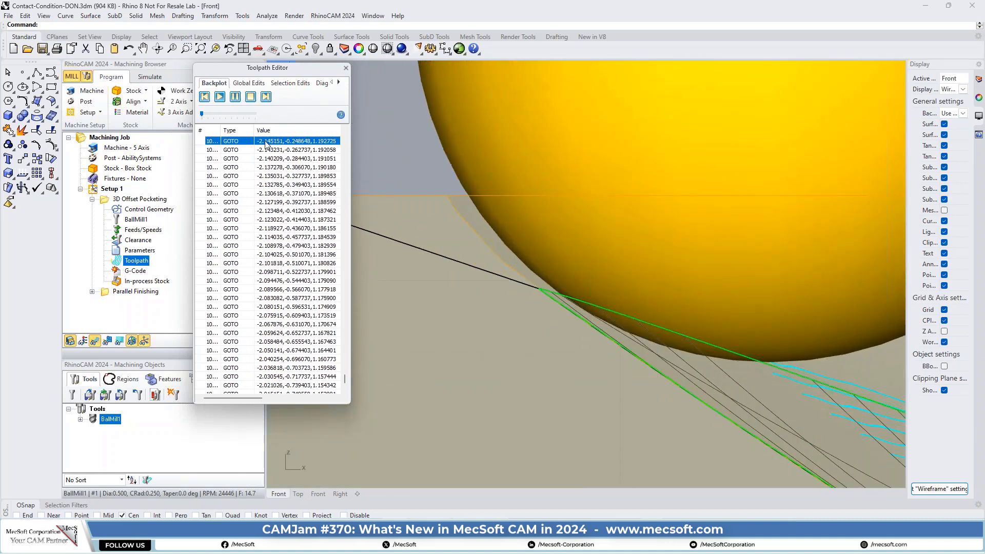
{"action": "key", "text": "Up"}
{"action": "key", "text": "Up"}
{"action": "key", "text": "Up"}
{"action": "key", "text": "Up"}
{"action": "key", "text": "Up"}
{"action": "key", "text": "Up"}
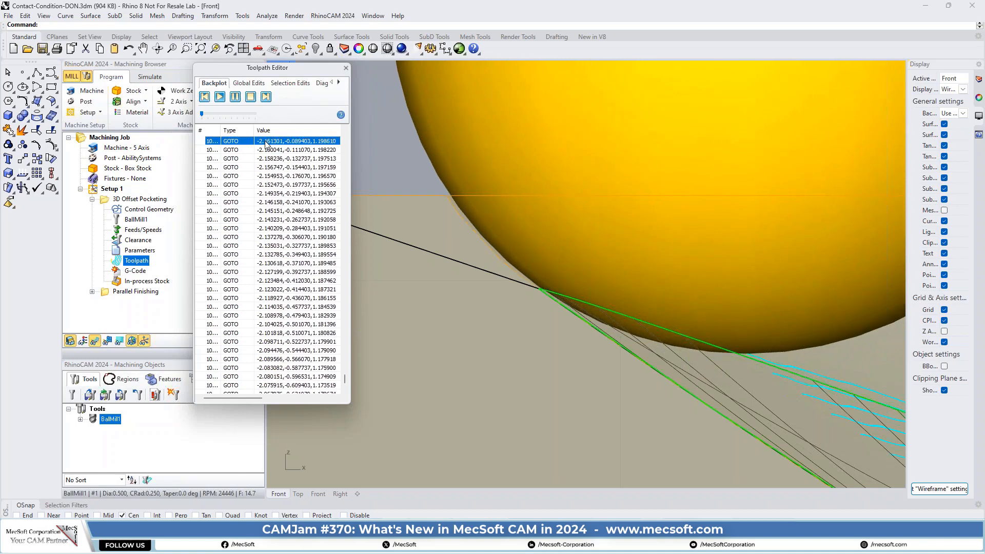
{"action": "key", "text": "Up"}
{"action": "key", "text": "Up"}
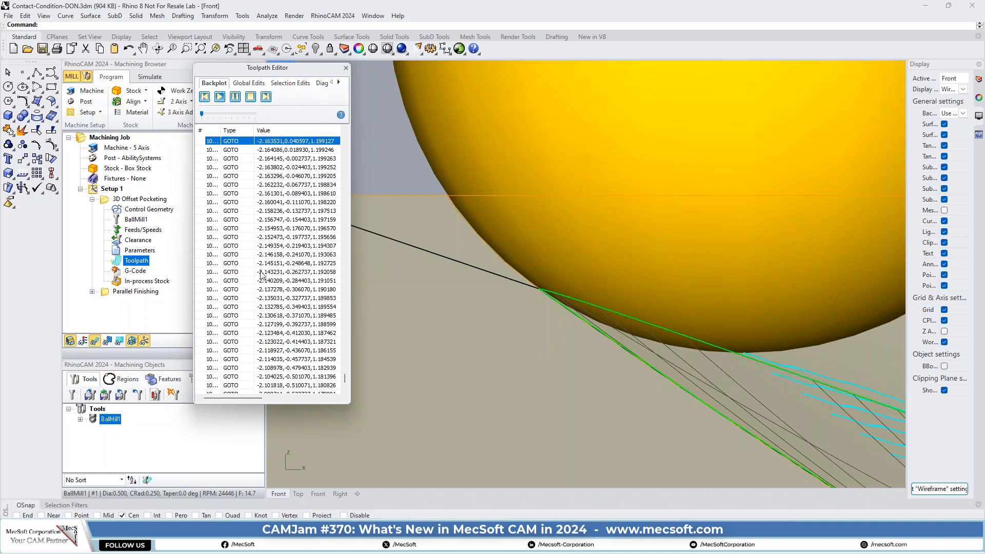
{"action": "left_click", "coordinate": [346, 68]}
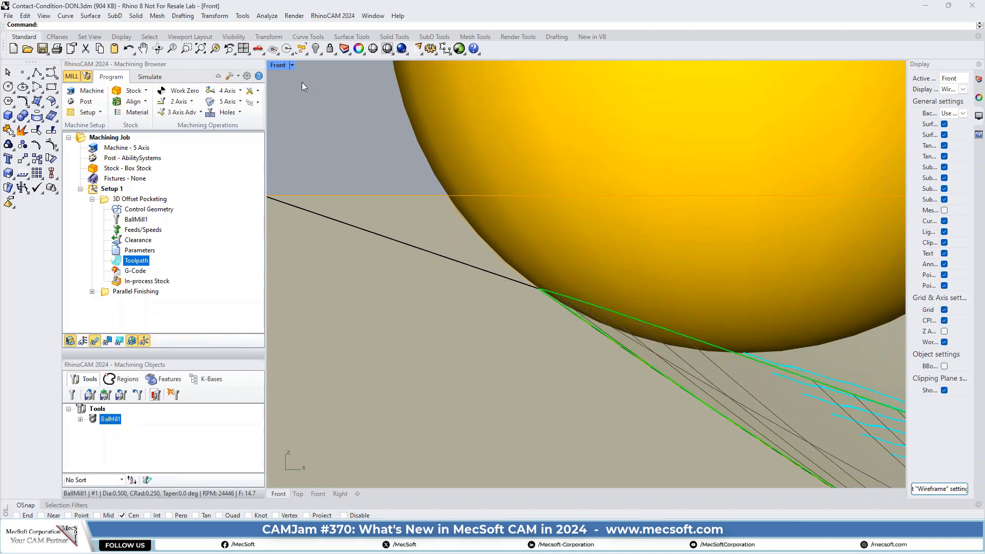
Switch to a maximized, shaded Perspective view and examine the 3D Offset Pocketing toolpath inside the pocket boundary.
{"action": "left_click", "coordinate": [265, 55]}
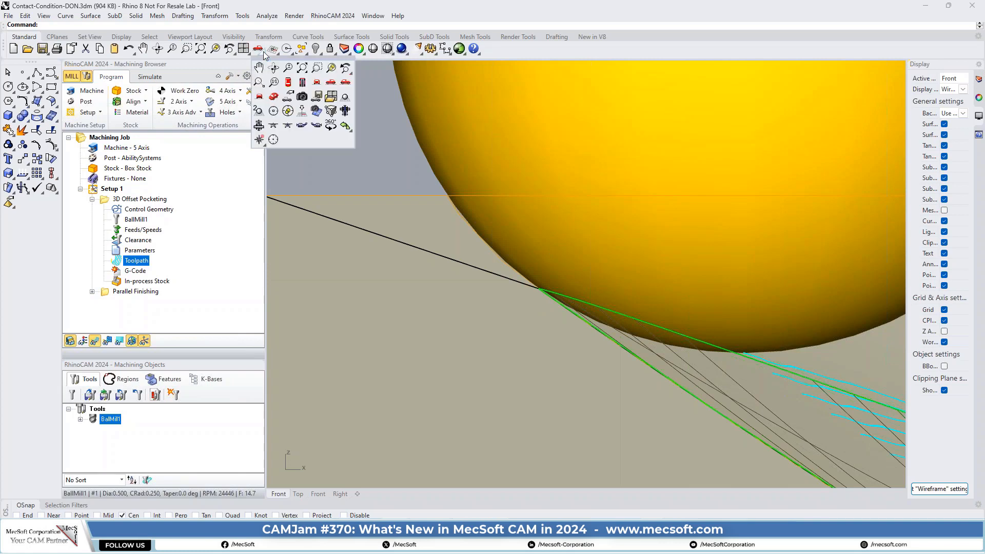
{"action": "left_click", "coordinate": [268, 96]}
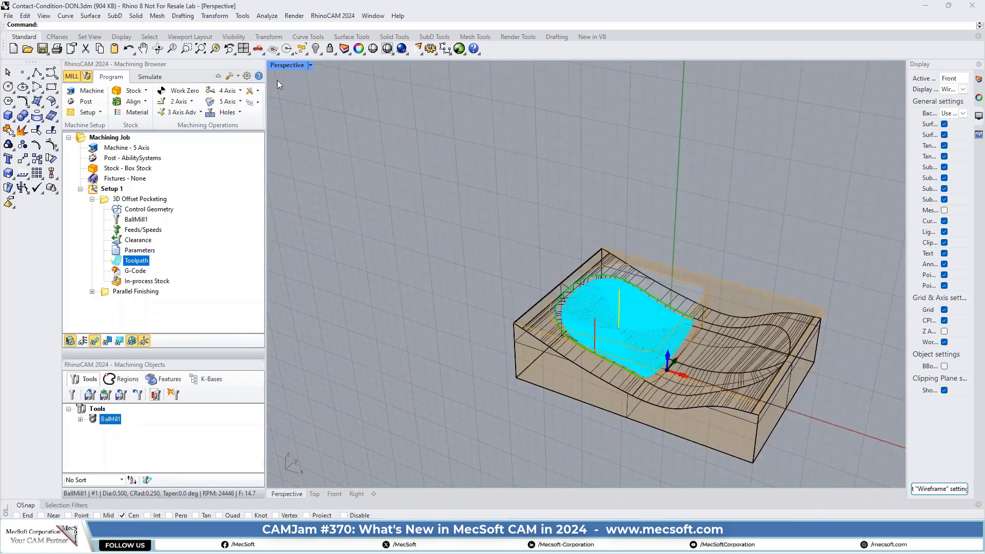
{"action": "left_click", "coordinate": [259, 51]}
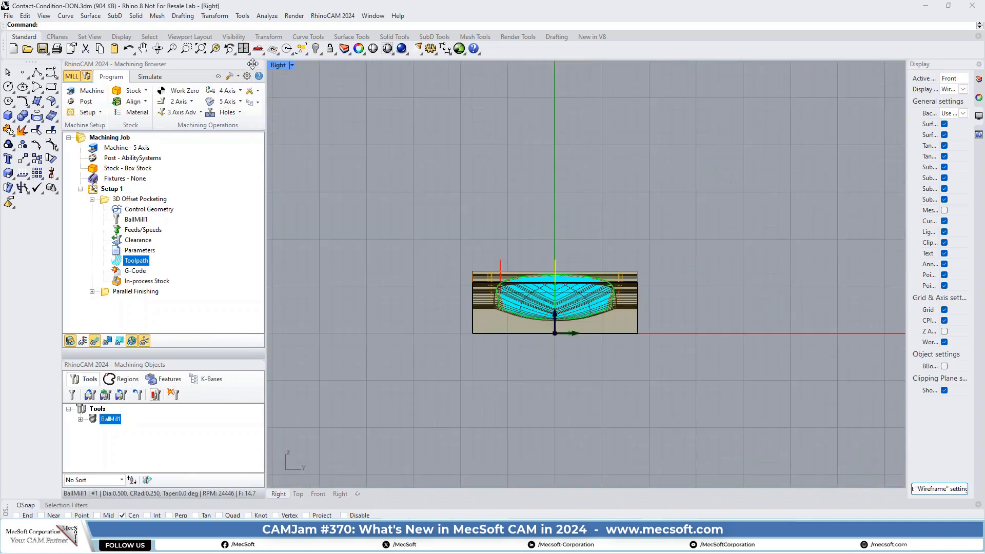
{"action": "left_click", "coordinate": [243, 49]}
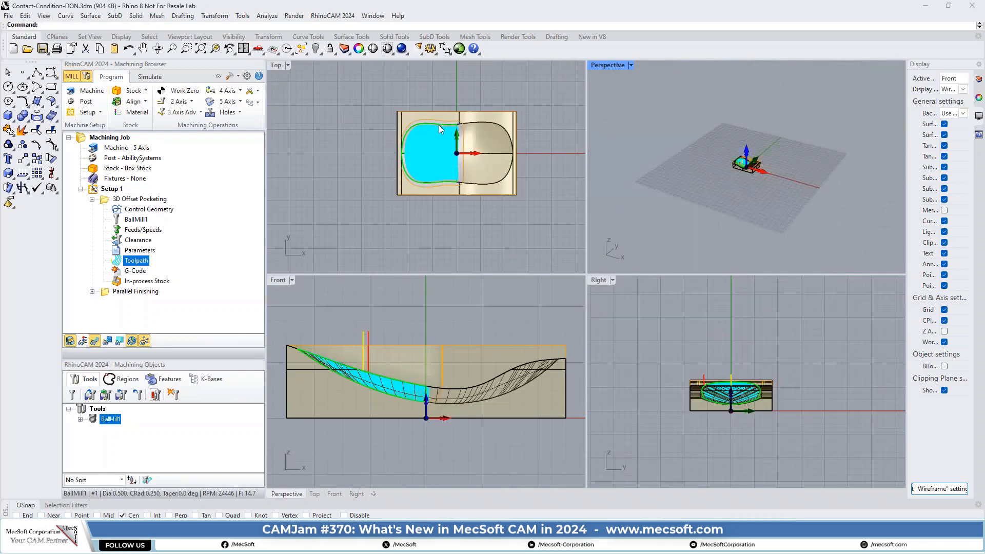
{"action": "double_click", "coordinate": [279, 66]}
{"action": "left_click", "coordinate": [262, 54]}
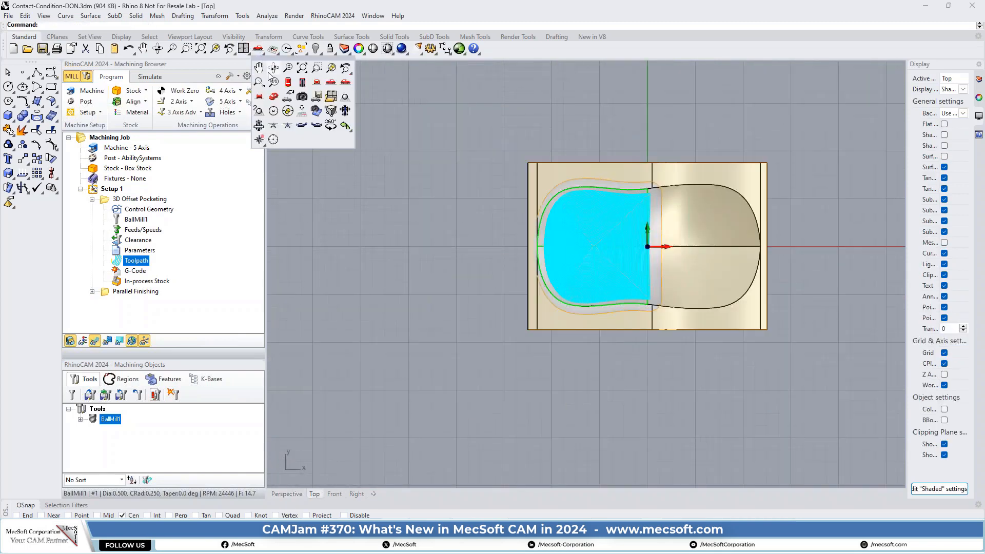
{"action": "left_click", "coordinate": [274, 96]}
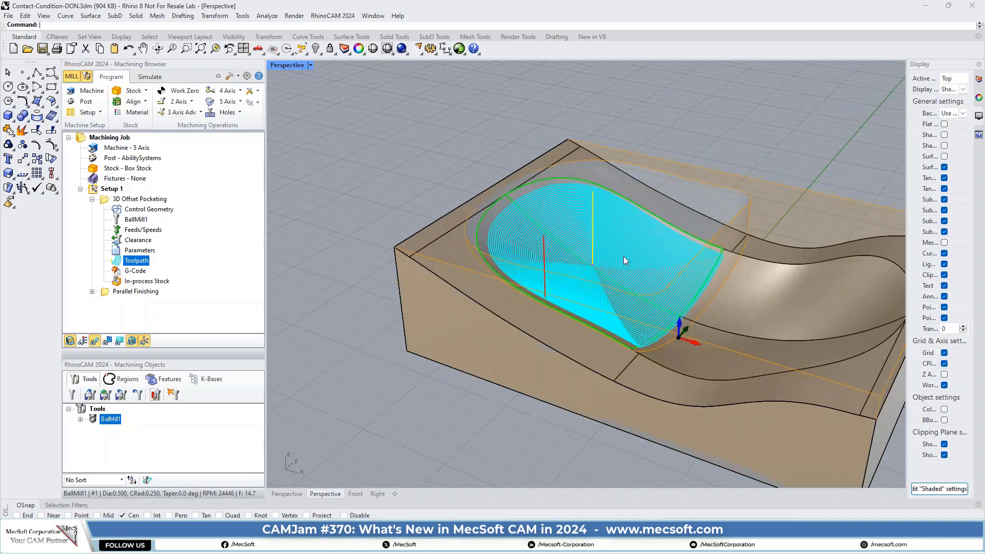
{"action": "scroll", "coordinate": [642, 240], "scroll_direction": "up", "scroll_amount": 4}
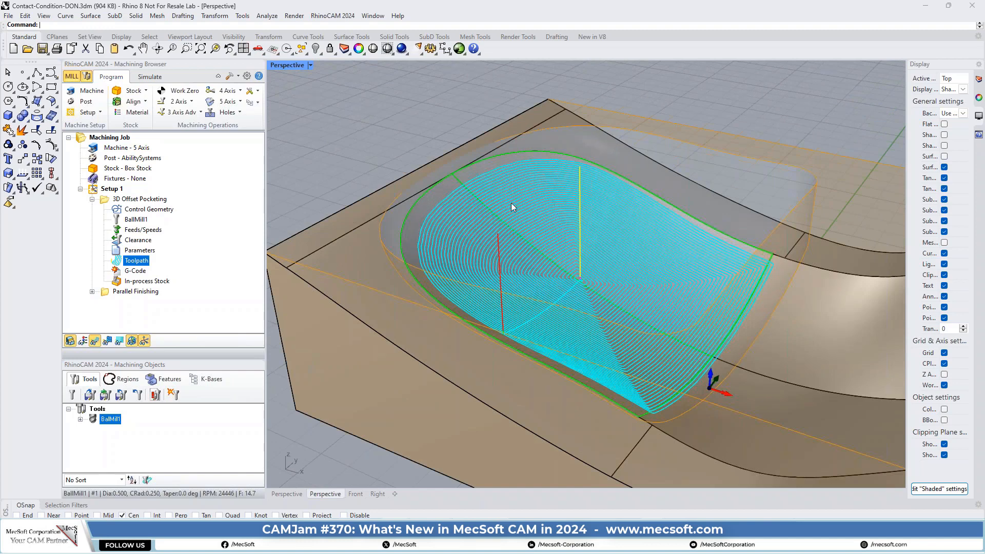
{"action": "left_click", "coordinate": [95, 340]}
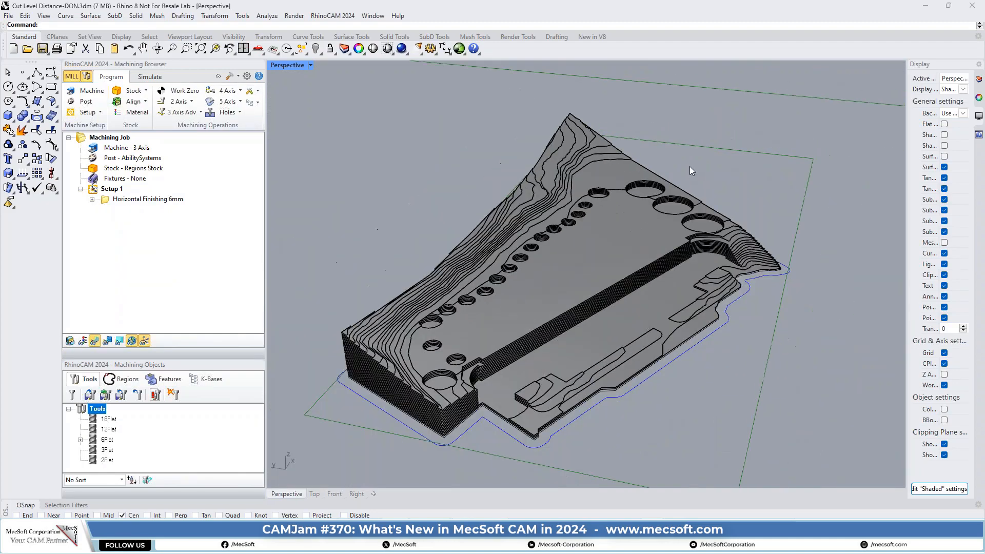
Examine the layered part in Perspective, including its stacked side walls, contoured top surface and row of holes.
{"action": "right_click_drag", "start_coordinate": [513, 321], "coordinate": [595, 174]}
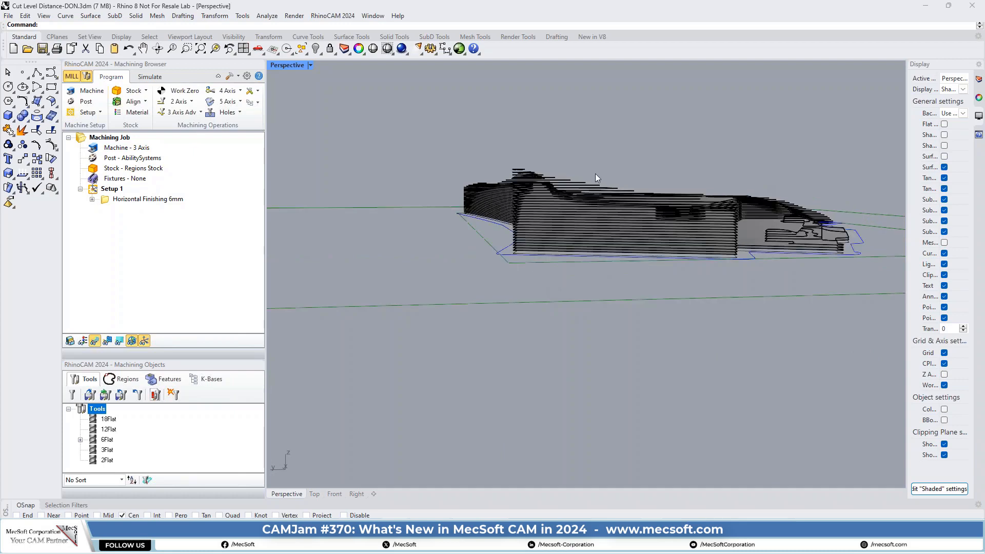
{"action": "scroll", "coordinate": [596, 174], "scroll_direction": "up", "scroll_amount": 2}
{"action": "scroll", "coordinate": [596, 174], "scroll_direction": "up", "scroll_amount": 5}
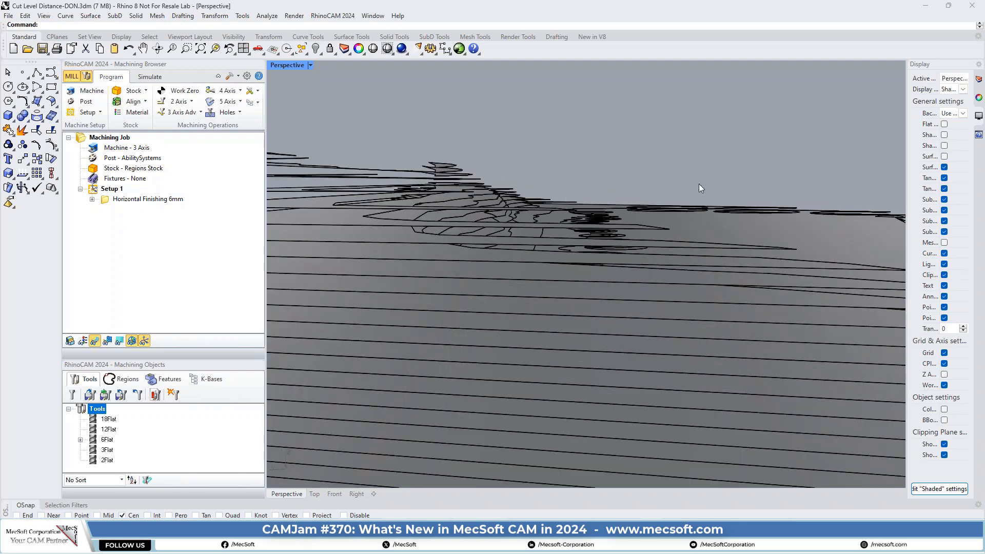
{"action": "right_click_drag", "start_coordinate": [699, 184], "coordinate": [666, 268]}
{"action": "scroll", "coordinate": [679, 167], "scroll_direction": "down", "scroll_amount": 5}
{"action": "scroll", "coordinate": [684, 137], "scroll_direction": "down", "scroll_amount": 5}
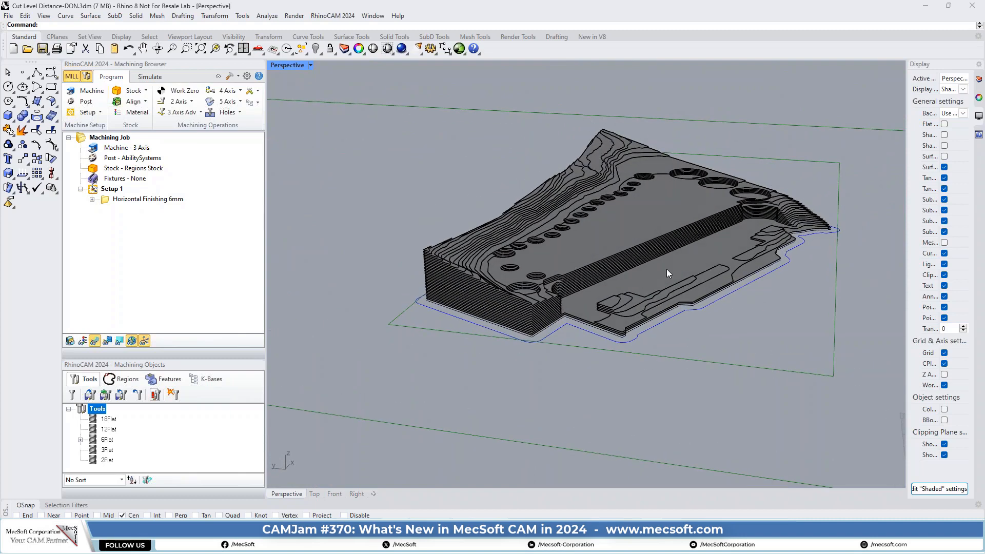
{"action": "scroll", "coordinate": [438, 263], "scroll_direction": "up", "scroll_amount": 8}
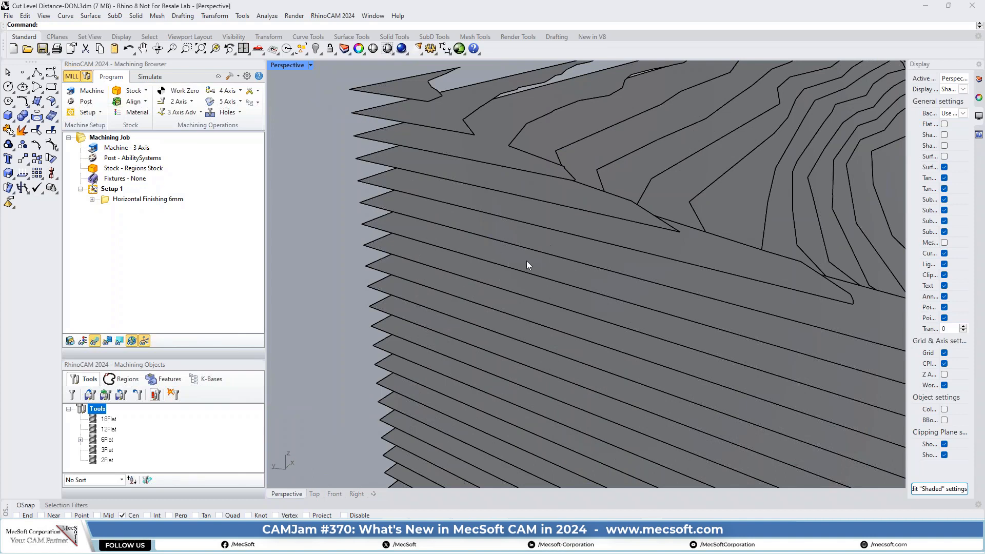
{"action": "scroll", "coordinate": [560, 234], "scroll_direction": "down", "scroll_amount": 10}
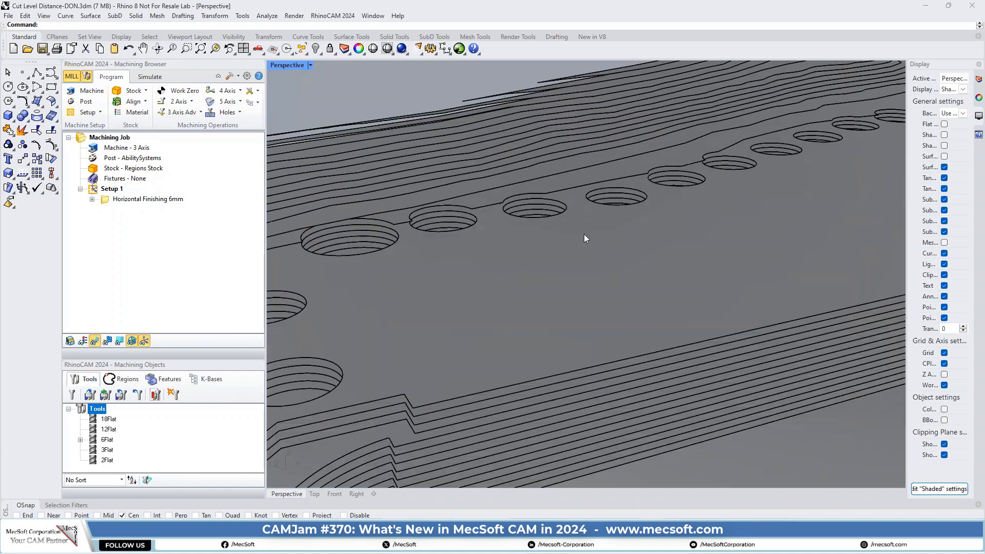
{"action": "scroll", "coordinate": [600, 226], "scroll_direction": "up", "scroll_amount": 3}
{"action": "scroll", "coordinate": [618, 210], "scroll_direction": "down", "scroll_amount": 5}
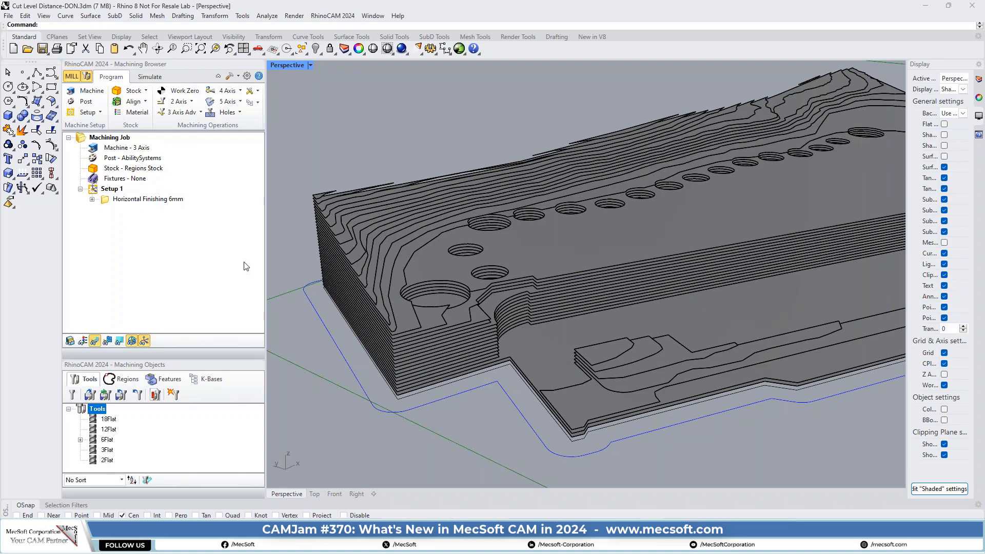
View the layered part's end from the Front and display the Horizontal Finishing 6mm toolpath over its layers.
{"action": "left_click", "coordinate": [263, 54]}
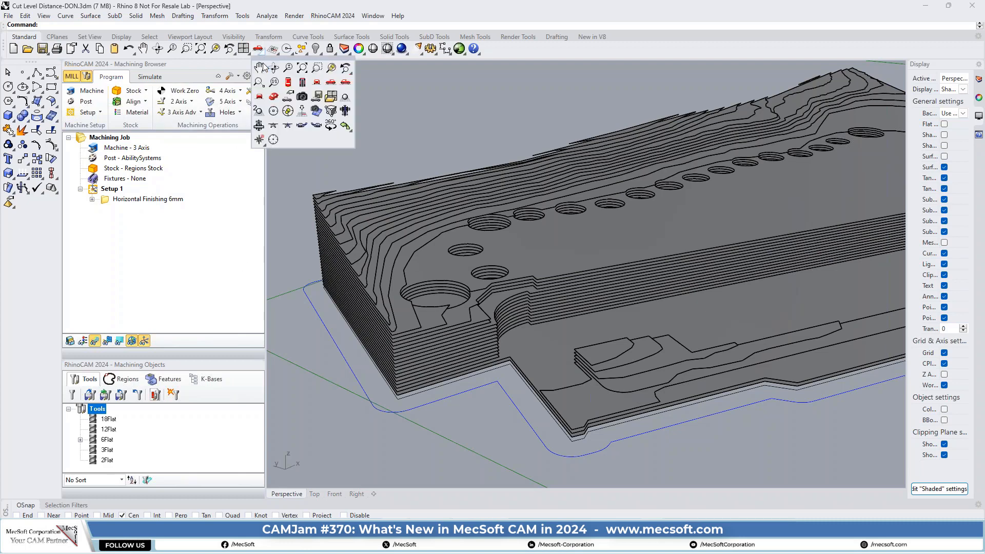
{"action": "left_click", "coordinate": [316, 82]}
{"action": "scroll", "coordinate": [614, 300], "scroll_direction": "down", "scroll_amount": 3}
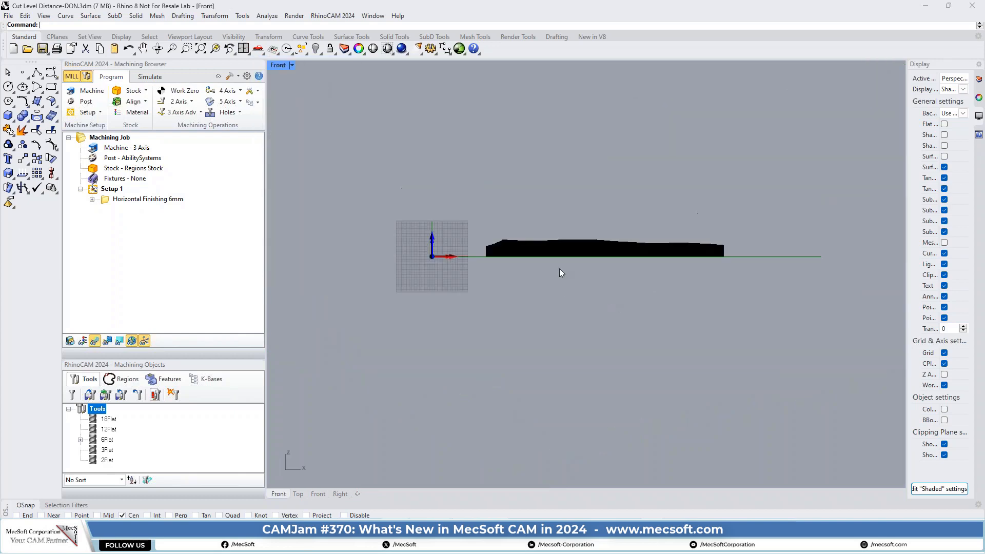
{"action": "scroll", "coordinate": [559, 269], "scroll_direction": "up", "scroll_amount": 10}
{"action": "scroll", "coordinate": [396, 315], "scroll_direction": "up", "scroll_amount": 3}
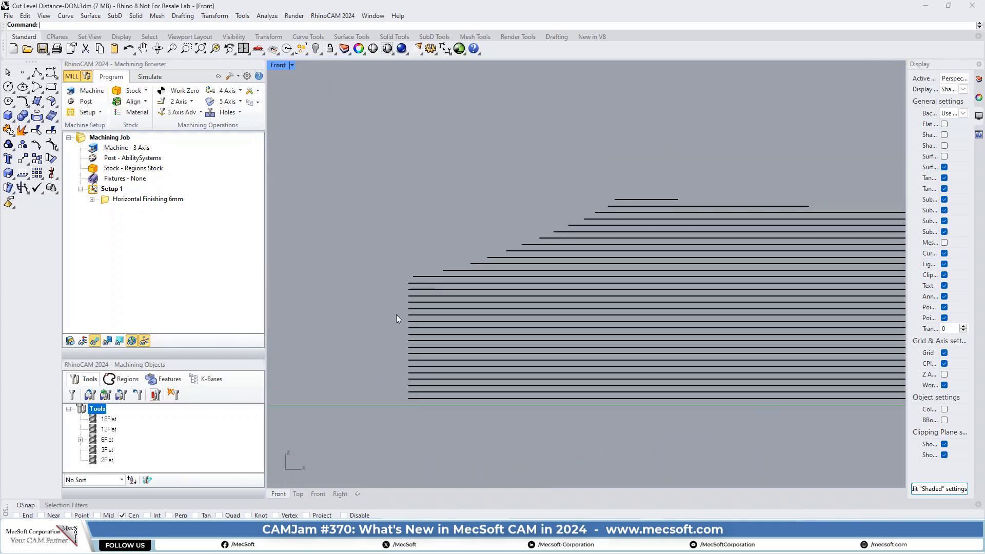
{"action": "left_click", "coordinate": [106, 200]}
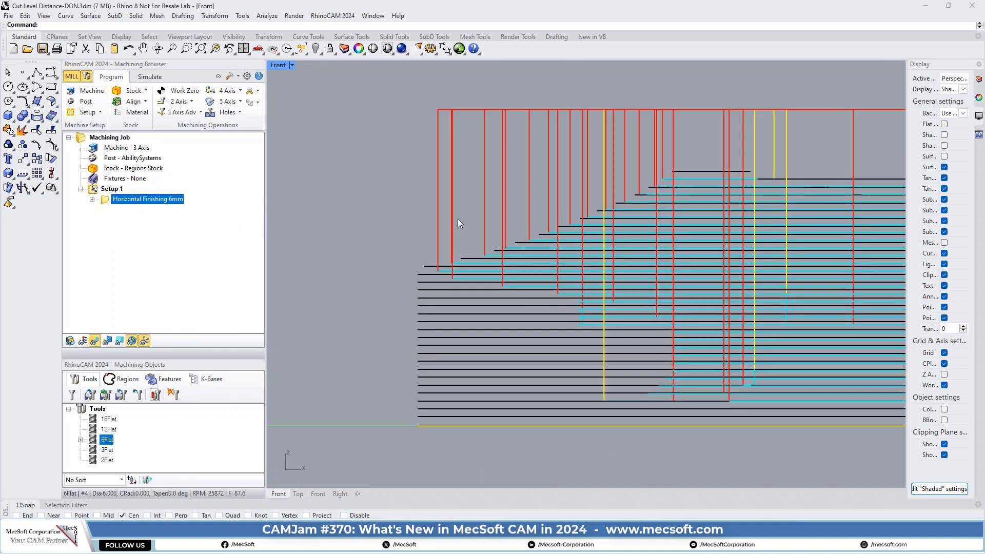
Review the Cut Levels settings of Horizontal Finishing 6mm without changing them, and compare its toolpath levels with the part's layers up close.
{"action": "double_click", "coordinate": [112, 201]}
{"action": "left_click", "coordinate": [137, 97]}
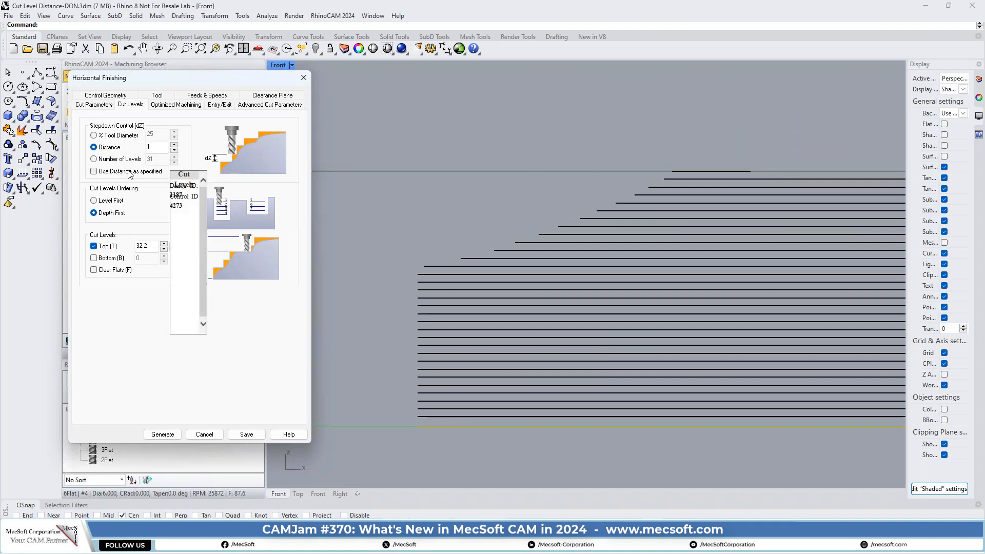
{"action": "left_click", "coordinate": [205, 434]}
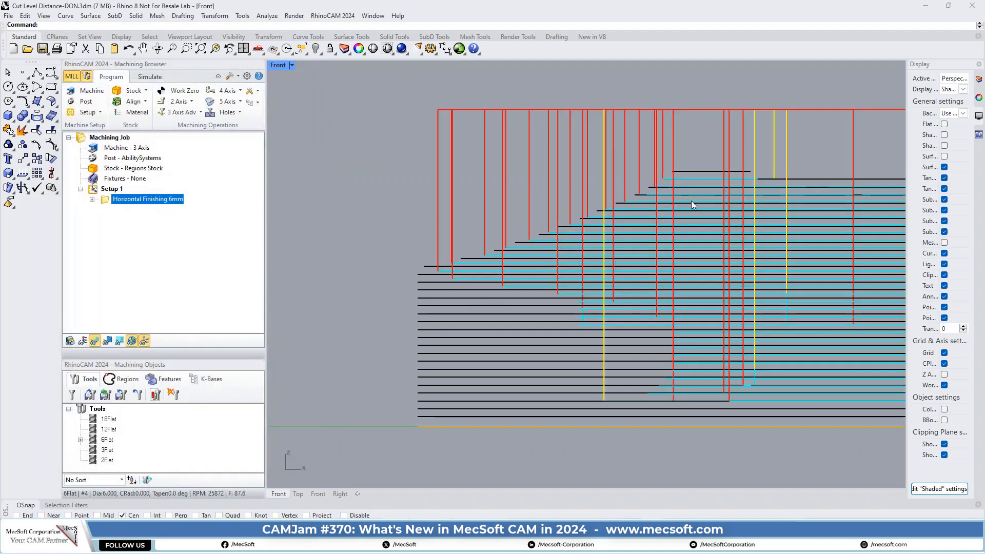
{"action": "scroll", "coordinate": [594, 307], "scroll_direction": "up", "scroll_amount": 5}
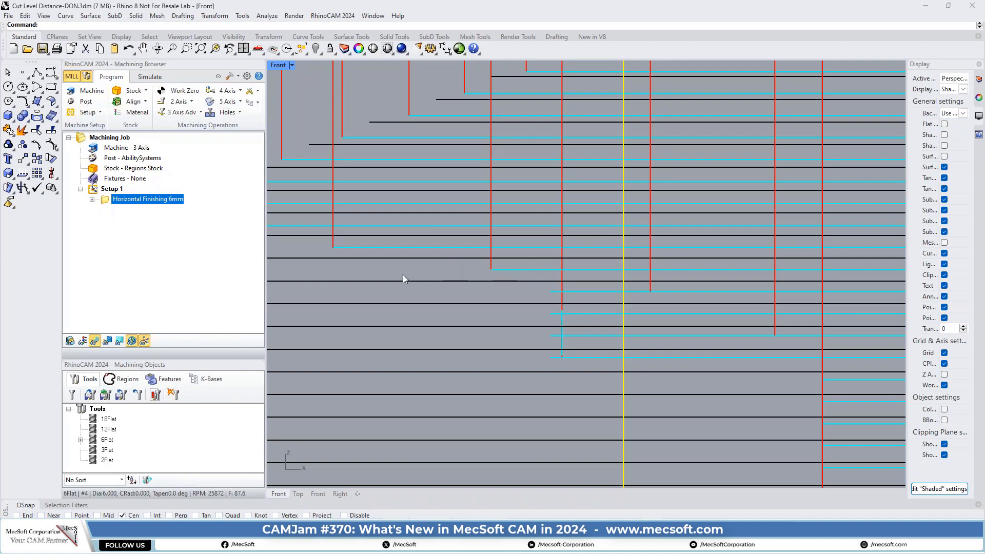
{"action": "scroll", "coordinate": [519, 246], "scroll_direction": "down", "scroll_amount": 4}
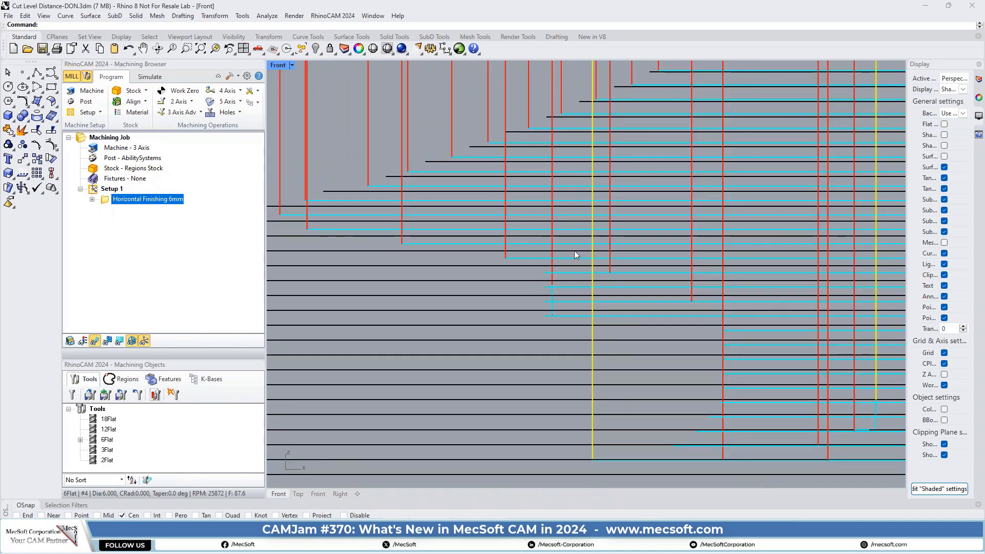
Enable Use Distance as specified with a stepdown distance of 1 in the Horizontal Finishing 6mm cut levels, and regenerate the toolpath.
{"action": "double_click", "coordinate": [104, 201]}
{"action": "left_click", "coordinate": [131, 104]}
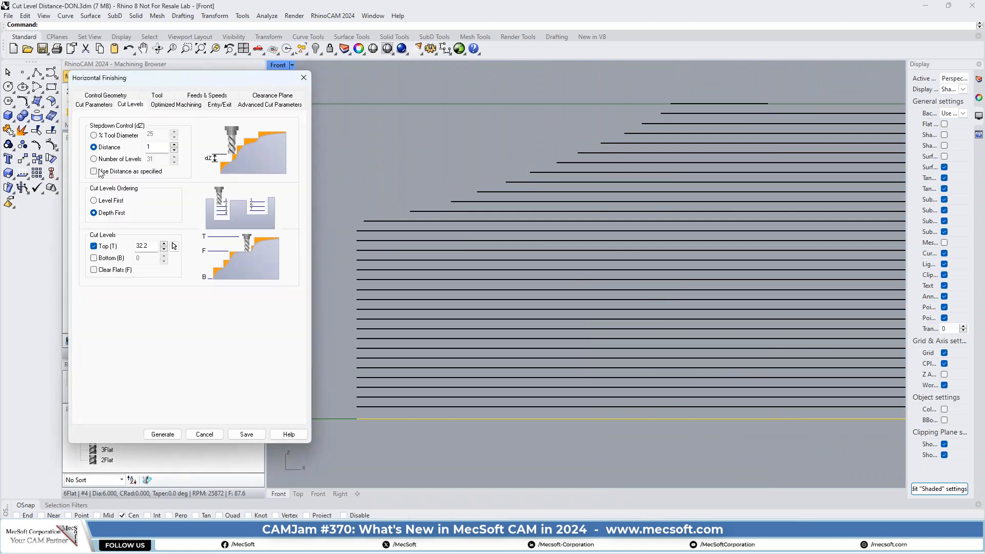
{"action": "left_click", "coordinate": [101, 172]}
{"action": "left_click", "coordinate": [114, 149]}
{"action": "left_click", "coordinate": [162, 434]}
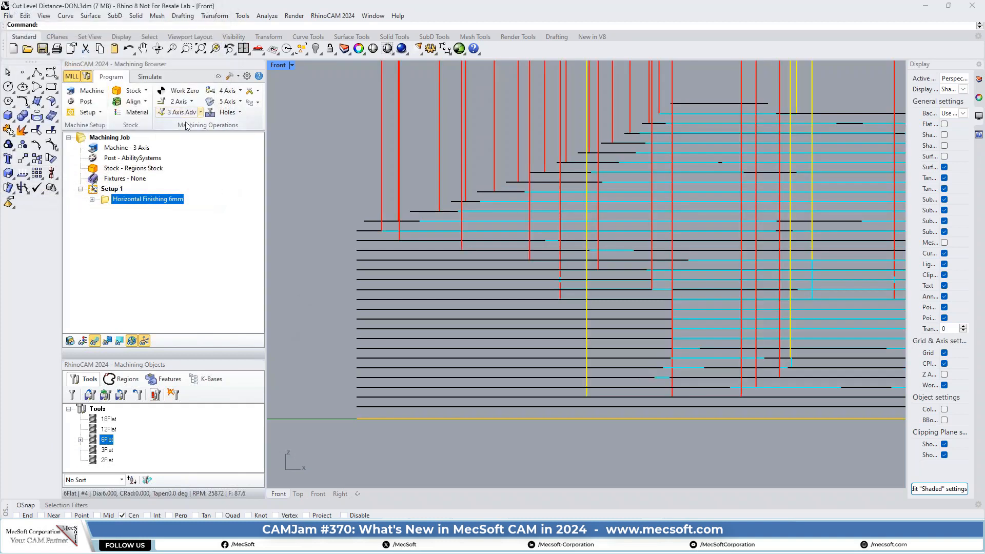
Examine the regenerated Horizontal Finishing 6mm toolpath levels against the part's layers, up close and across the whole stack.
{"action": "scroll", "coordinate": [795, 106], "scroll_direction": "up", "scroll_amount": 4}
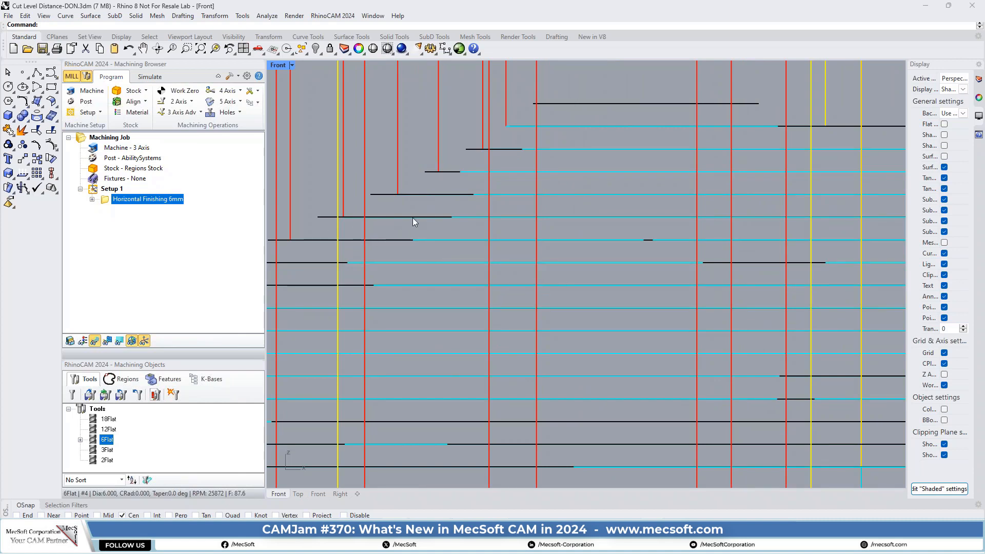
{"action": "scroll", "coordinate": [649, 164], "scroll_direction": "down", "scroll_amount": 5}
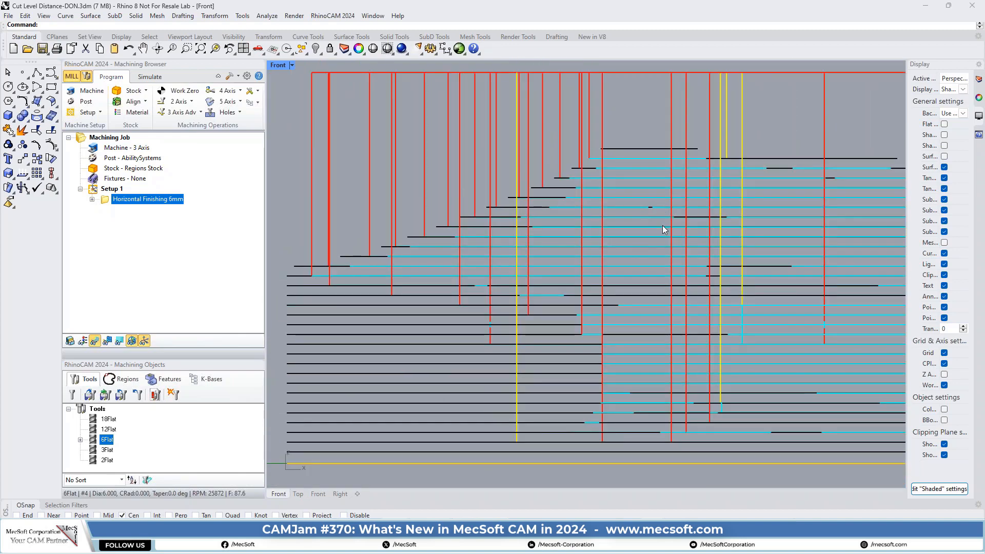
{"action": "scroll", "coordinate": [665, 229], "scroll_direction": "down", "scroll_amount": 2}
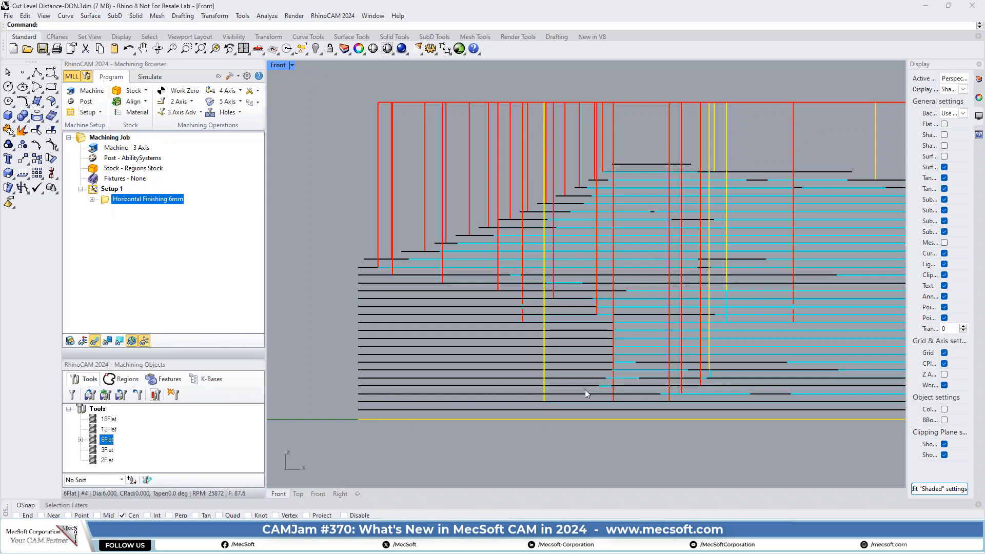
Switch to the Facing-HS-Toolpath-DON model and display the toolpath of its 2 1/2 Axis Facing - High Speed Toolpath operation.
{"action": "key", "text": "alt+Tab"}
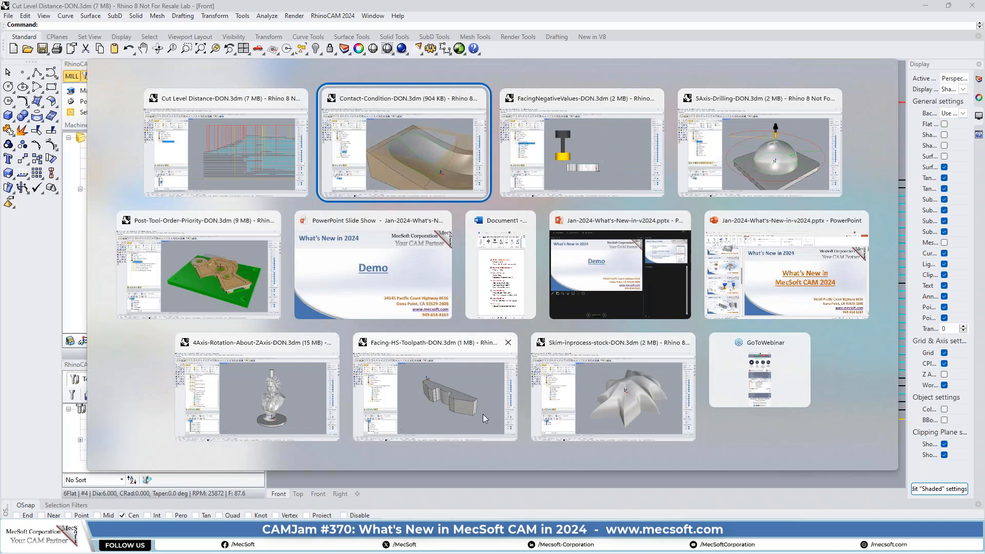
{"action": "left_click", "coordinate": [449, 390]}
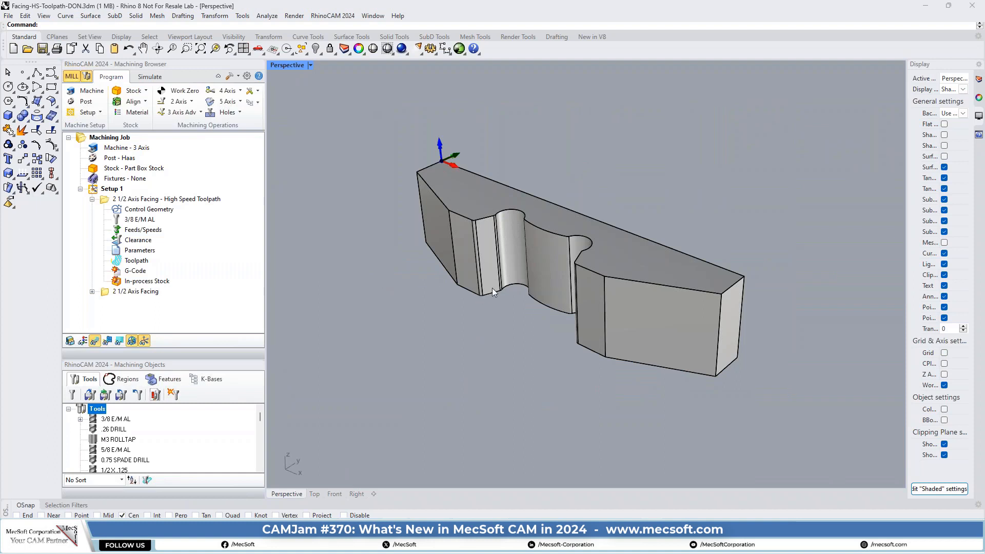
{"action": "left_click", "coordinate": [107, 201]}
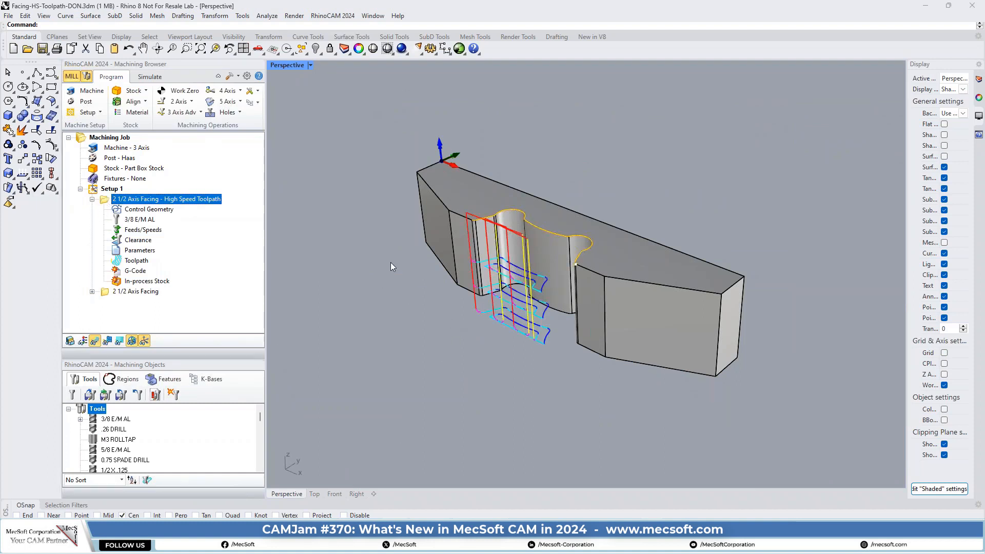
Move the 2 1/2 Axis Facing operation ahead of the High Speed Toolpath operation in Setup 1 and collapse the latter.
{"action": "left_click", "coordinate": [106, 293]}
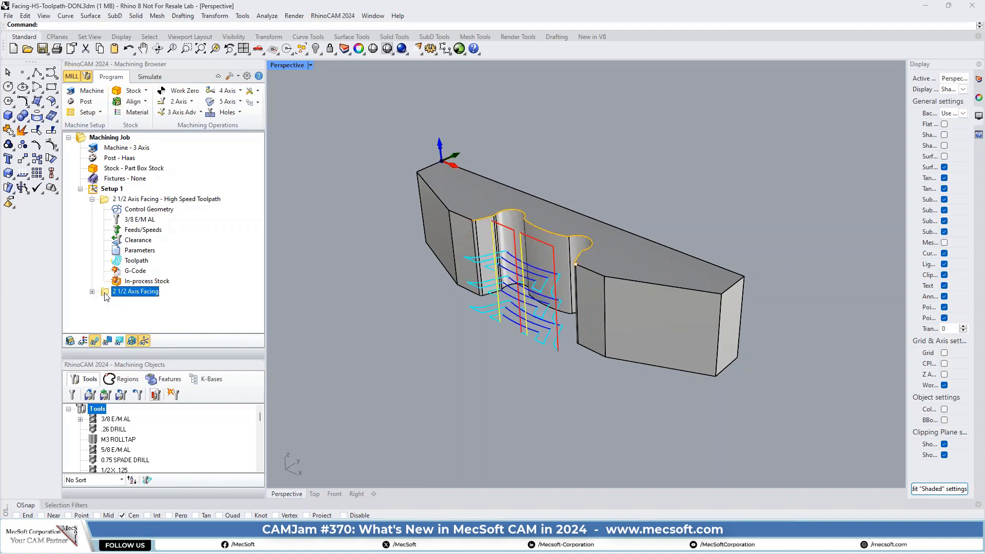
{"action": "left_click_drag", "start_coordinate": [106, 293], "coordinate": [93, 211]}
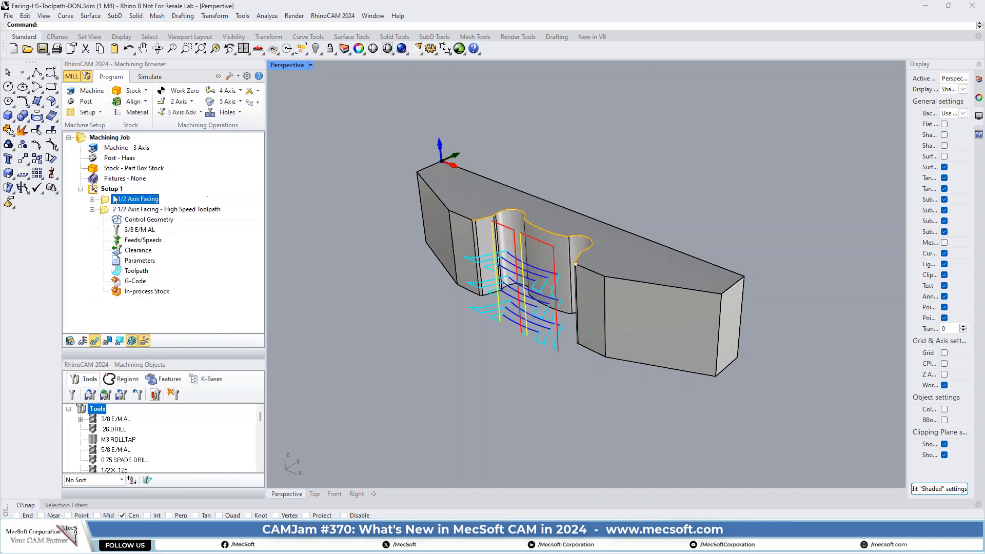
{"action": "left_click", "coordinate": [91, 210]}
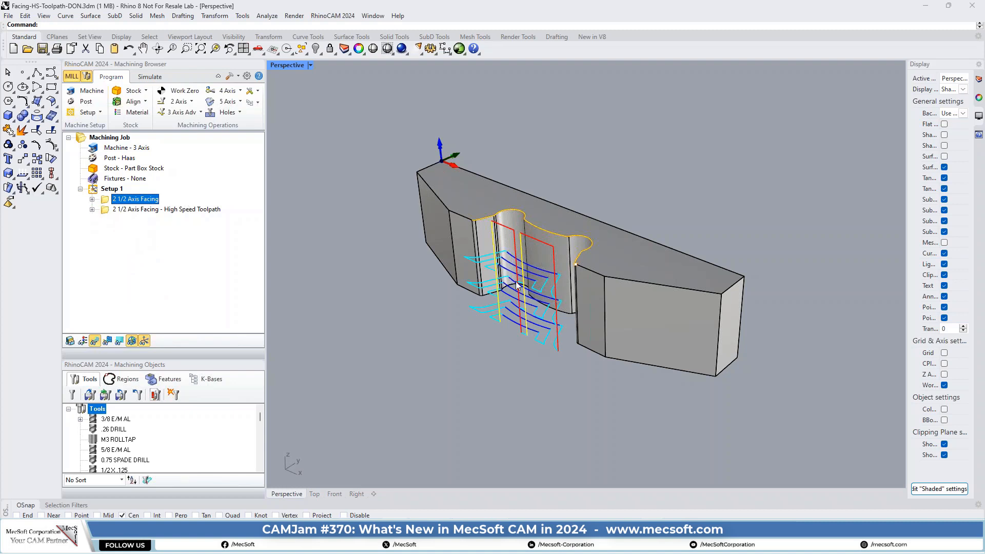
Select the toolpath of the 2 1/2 Axis Facing operation for simulation and make the part visible with it.
{"action": "scroll", "coordinate": [517, 286], "scroll_direction": "up", "scroll_amount": 5}
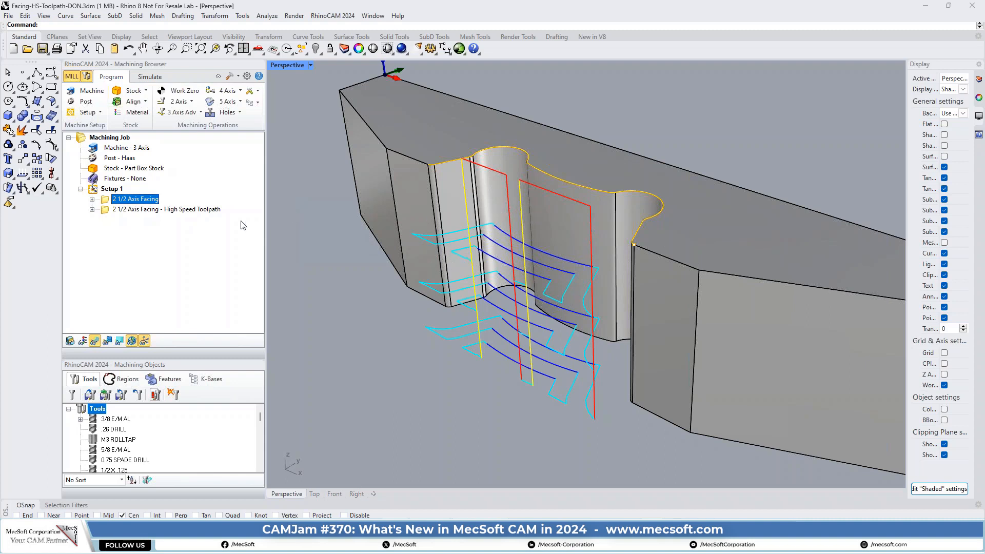
{"action": "left_click", "coordinate": [93, 200]}
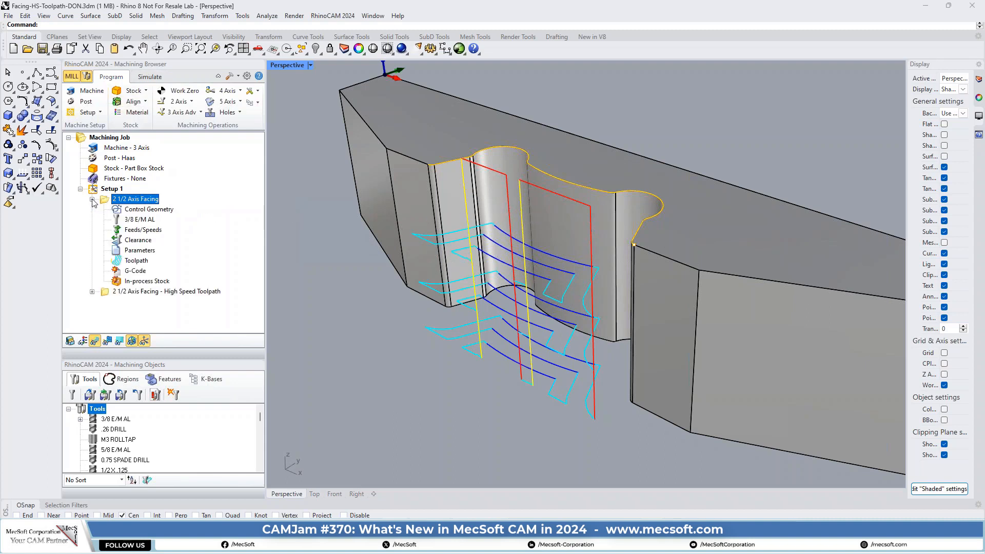
{"action": "left_click", "coordinate": [123, 263]}
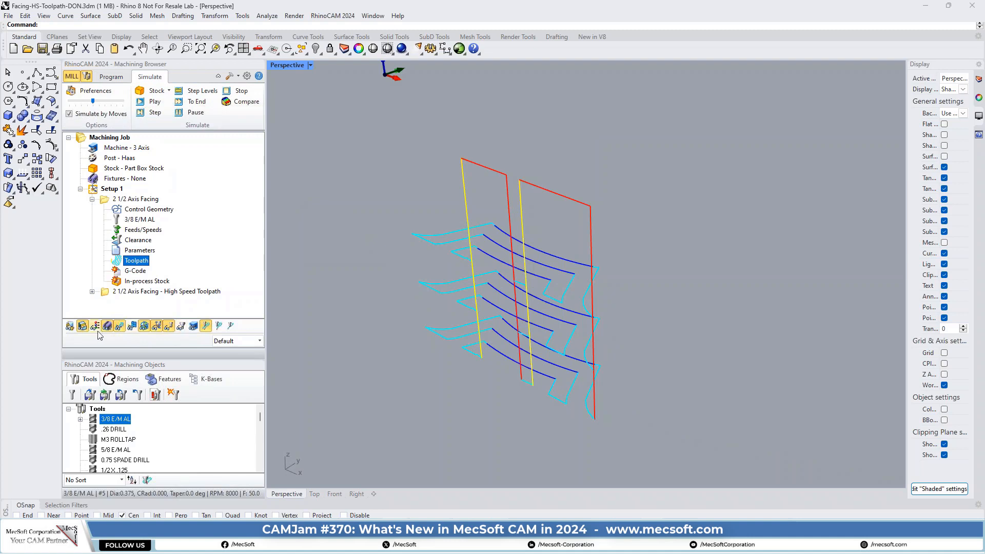
{"action": "left_click", "coordinate": [70, 326]}
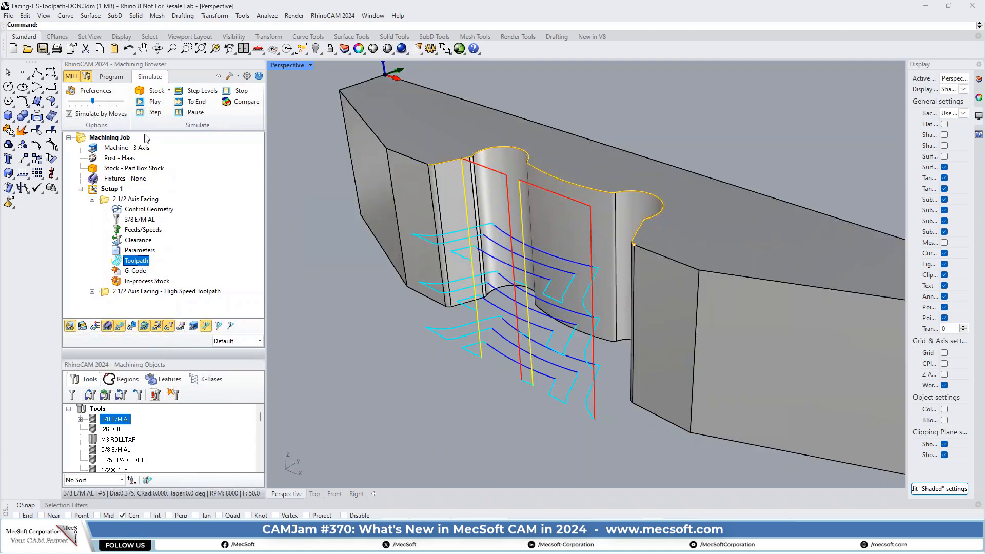
Turn off Simulate by Moves, set the simulation speed to its minimum and play the 2 1/2 Axis Facing simulation.
{"action": "left_click", "coordinate": [68, 113]}
{"action": "left_click_drag", "start_coordinate": [93, 103], "coordinate": [69, 102]}
{"action": "left_click", "coordinate": [160, 105]}
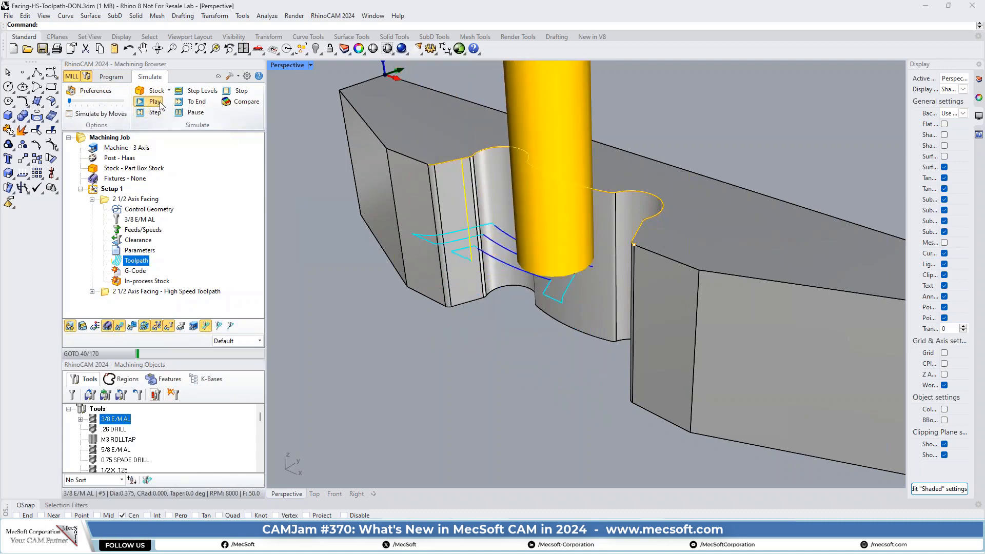
Set the simulation's maximum display interval to 0.1 and stop the running simulation.
{"action": "left_click", "coordinate": [96, 91]}
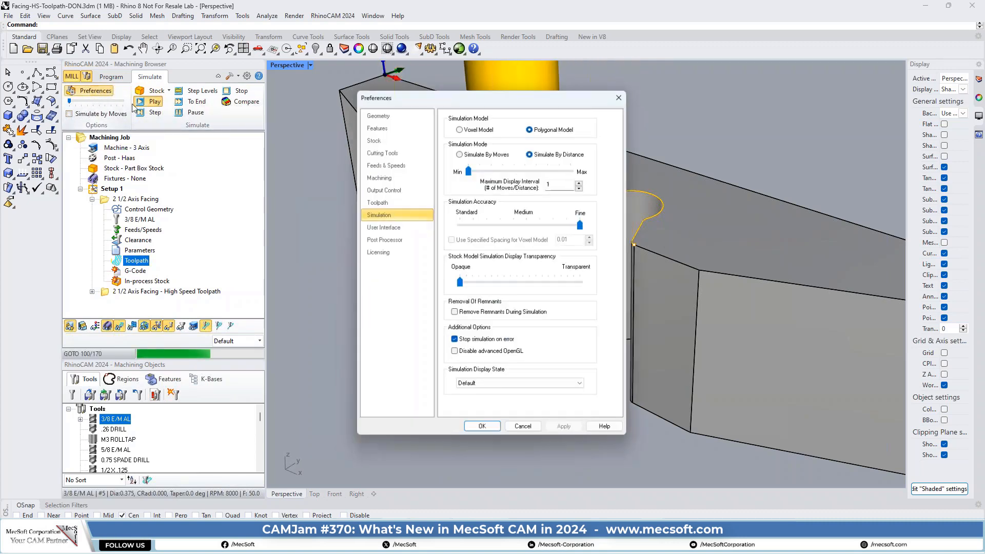
{"action": "double_click", "coordinate": [558, 184]}
{"action": "type", "text": "0"}
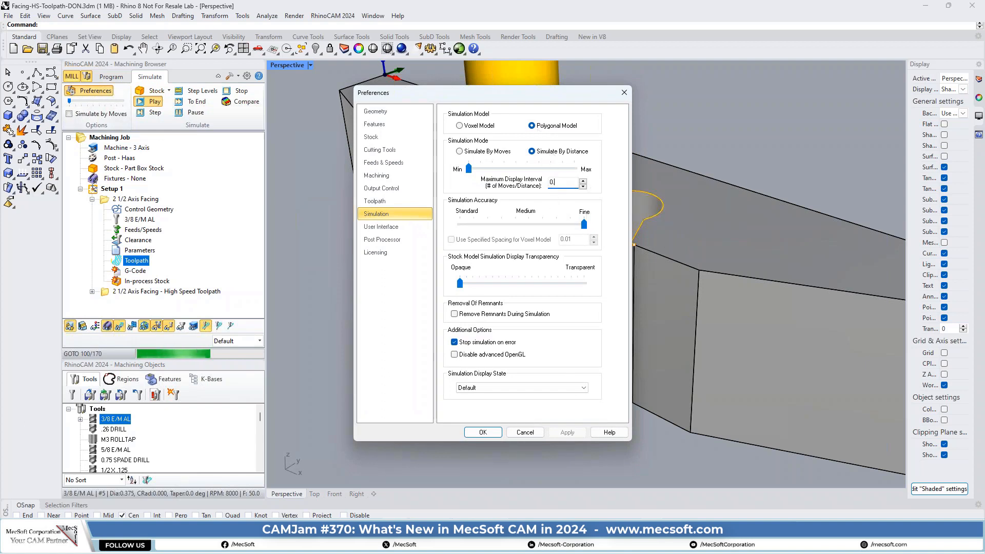
{"action": "type", "text": ".1"}
{"action": "left_click", "coordinate": [489, 436]}
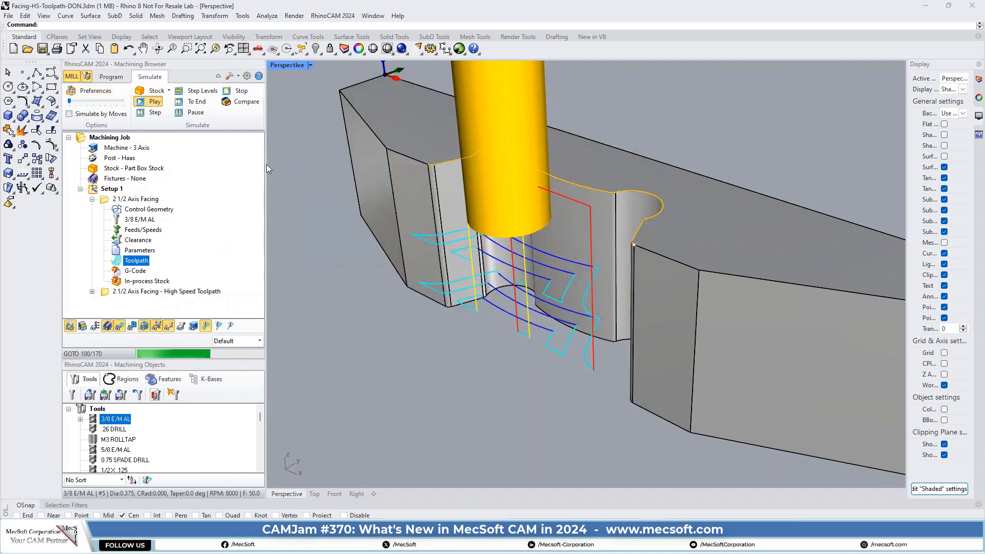
{"action": "left_click", "coordinate": [240, 91]}
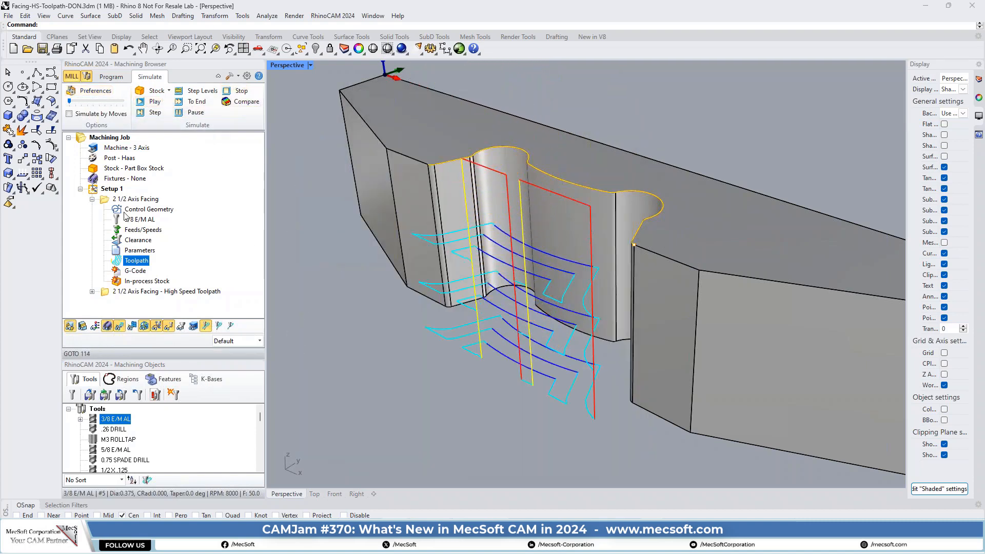
Simulate the 2 1/2 Axis Facing operation with the finer display interval and stop it partway.
{"action": "left_click", "coordinate": [106, 200]}
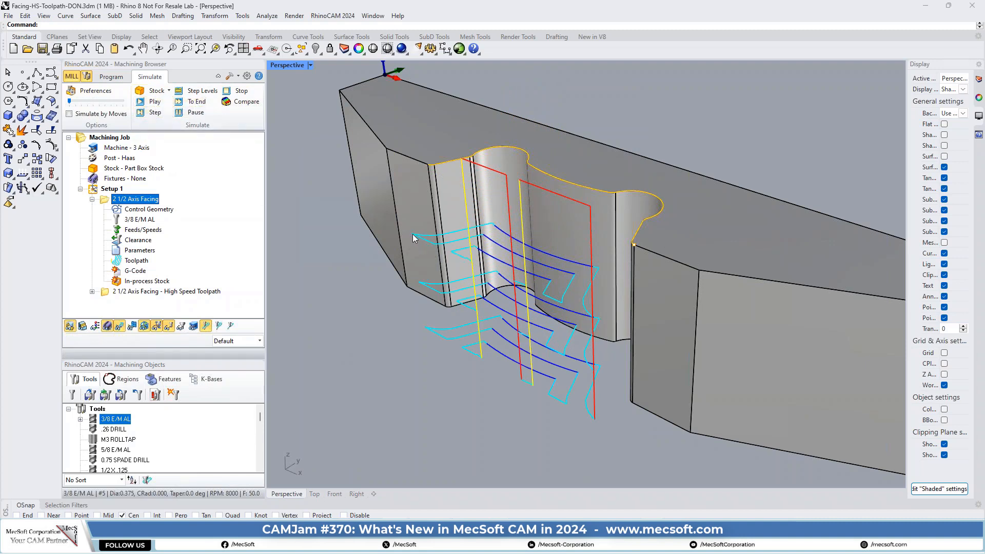
{"action": "left_click", "coordinate": [155, 102]}
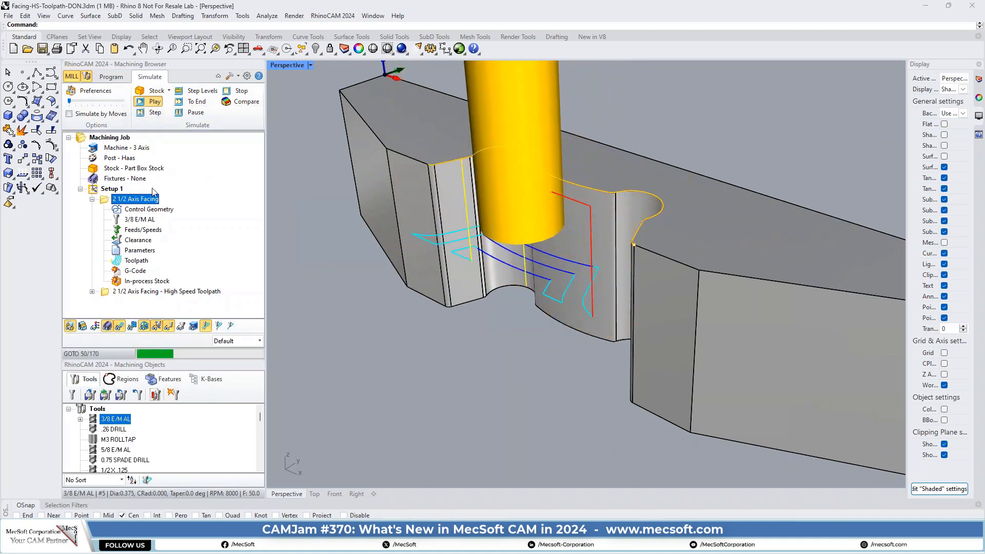
{"action": "left_click", "coordinate": [246, 91]}
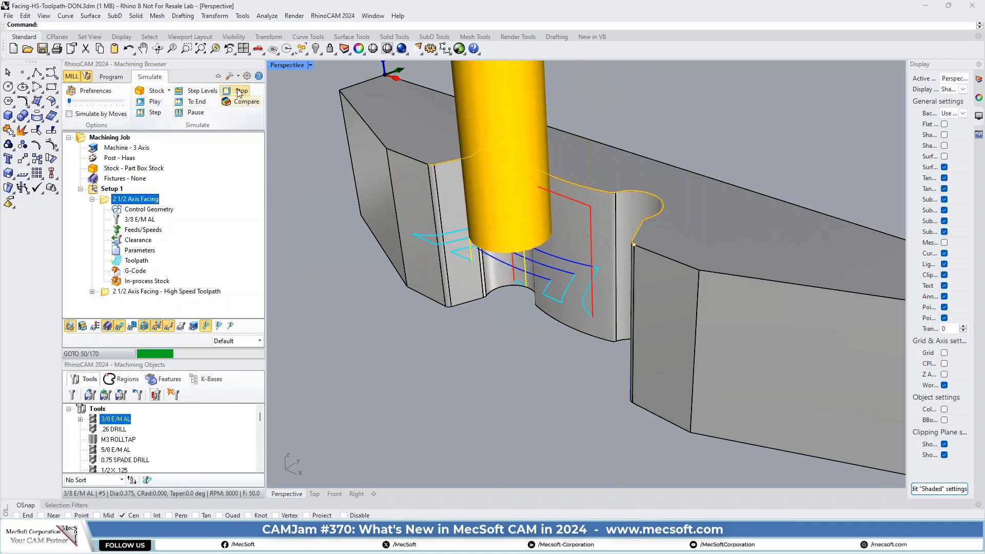
Display the toolpath of the 2 1/2 Axis Facing - High Speed Toolpath operation and examine its rounded entries and transitions up close.
{"action": "left_click", "coordinate": [109, 294]}
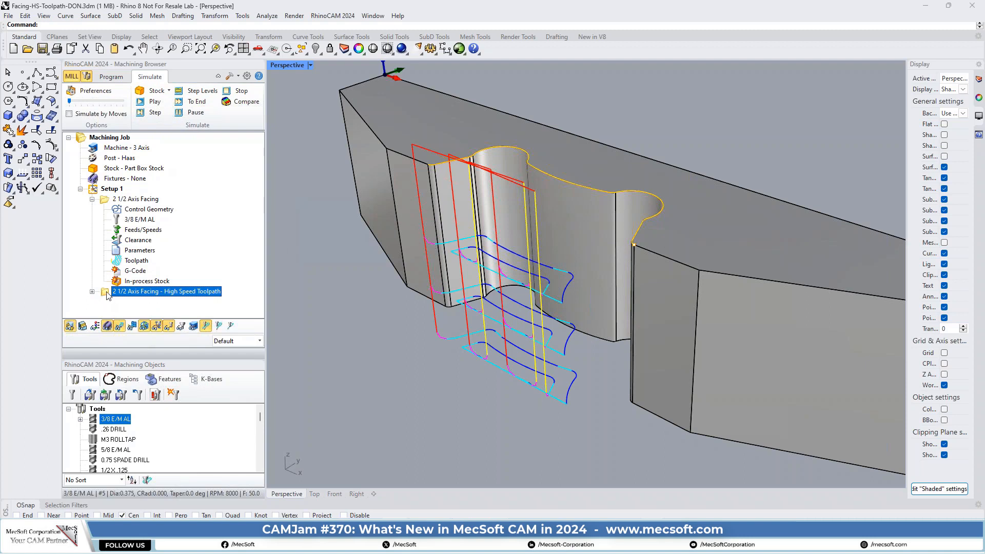
{"action": "scroll", "coordinate": [436, 244], "scroll_direction": "up", "scroll_amount": 6}
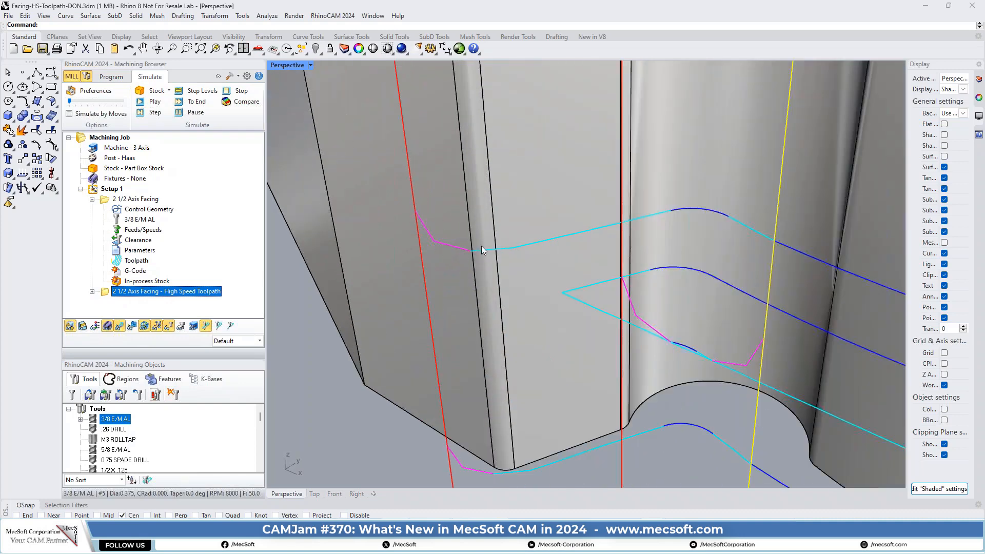
{"action": "scroll", "coordinate": [436, 231], "scroll_direction": "down", "scroll_amount": 8}
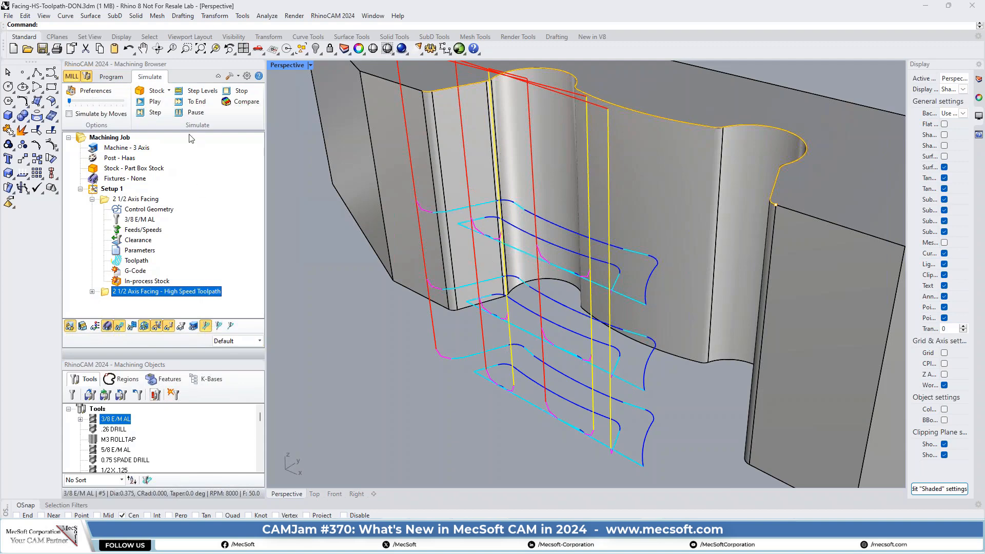
Simulate the 2 1/2 Axis Facing - High Speed Toolpath operation and change the tool's display style.
{"action": "left_click", "coordinate": [154, 101]}
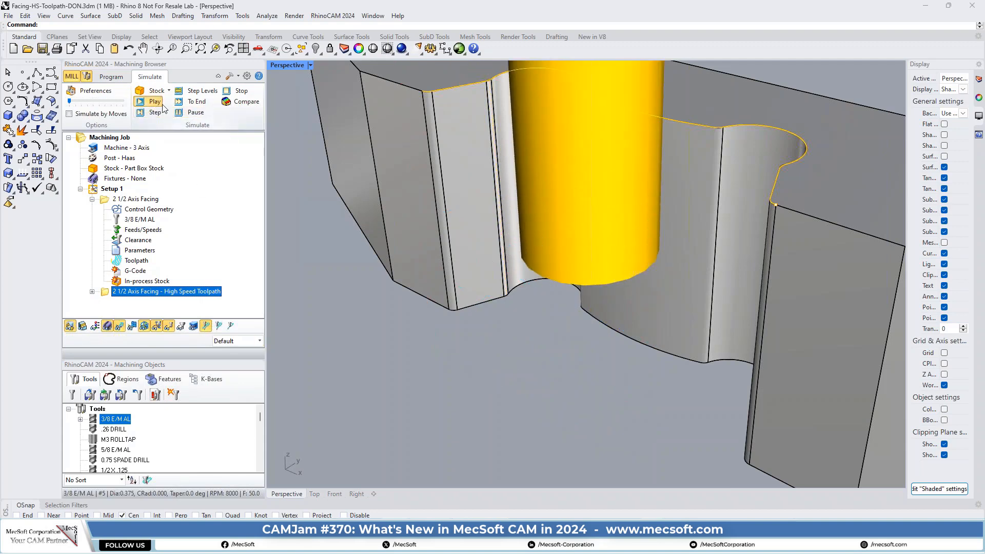
{"action": "left_click", "coordinate": [221, 329]}
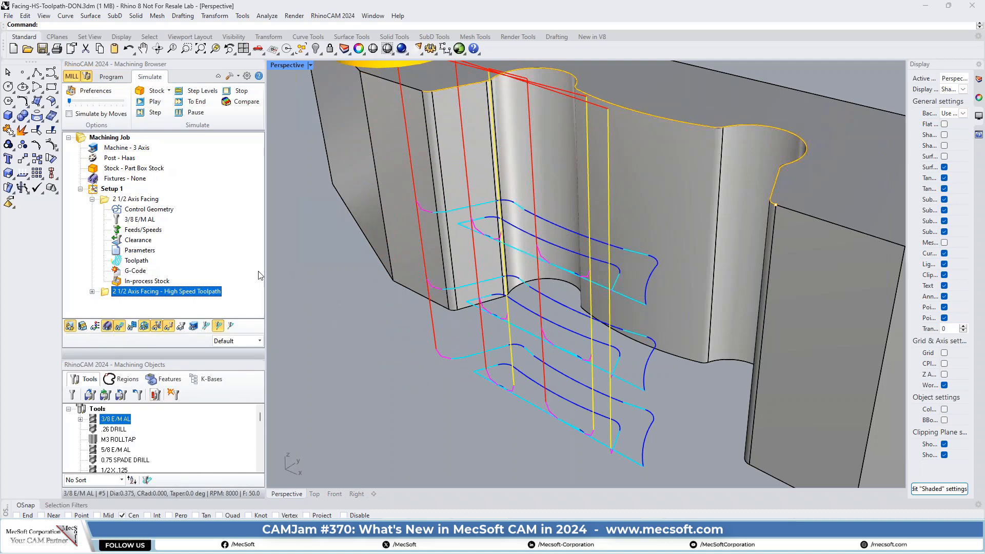
Review the Roughing settings of the 2 1/2 Axis Facing - High Speed Toolpath operation.
{"action": "double_click", "coordinate": [106, 292]}
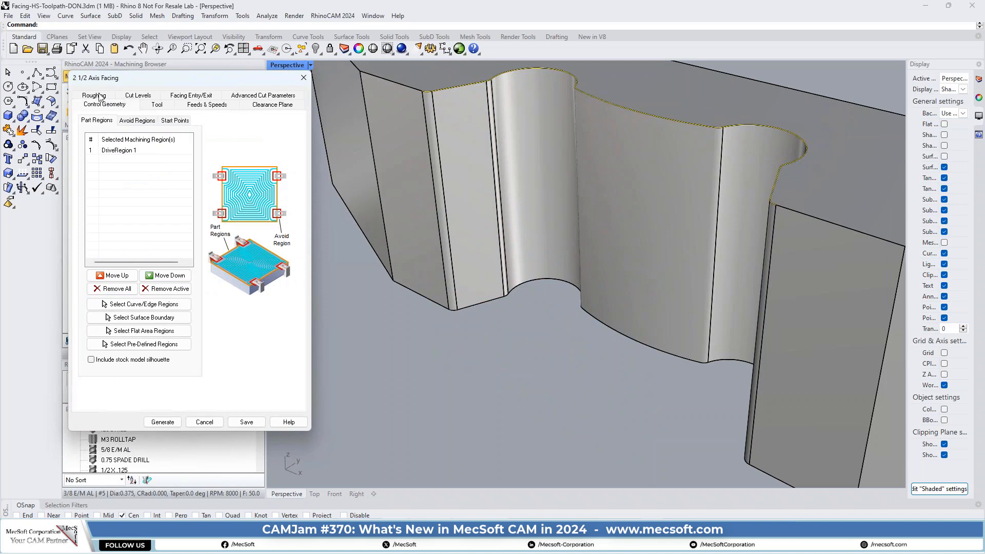
{"action": "left_click", "coordinate": [99, 96]}
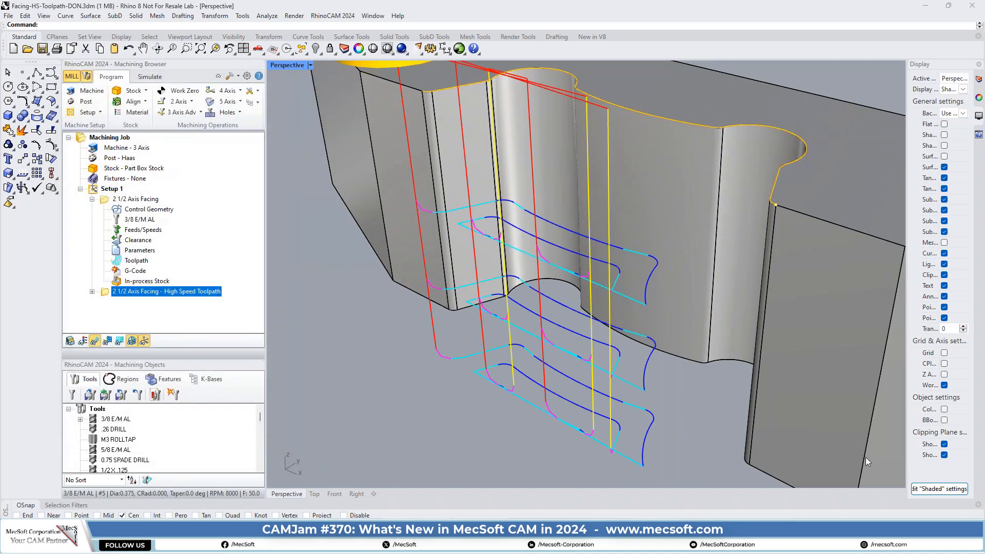
Switch to the 4Axis-Rotation-About-ZAxis-DON model and examine the bust on its round base.
{"action": "key", "text": "alt+Tab"}
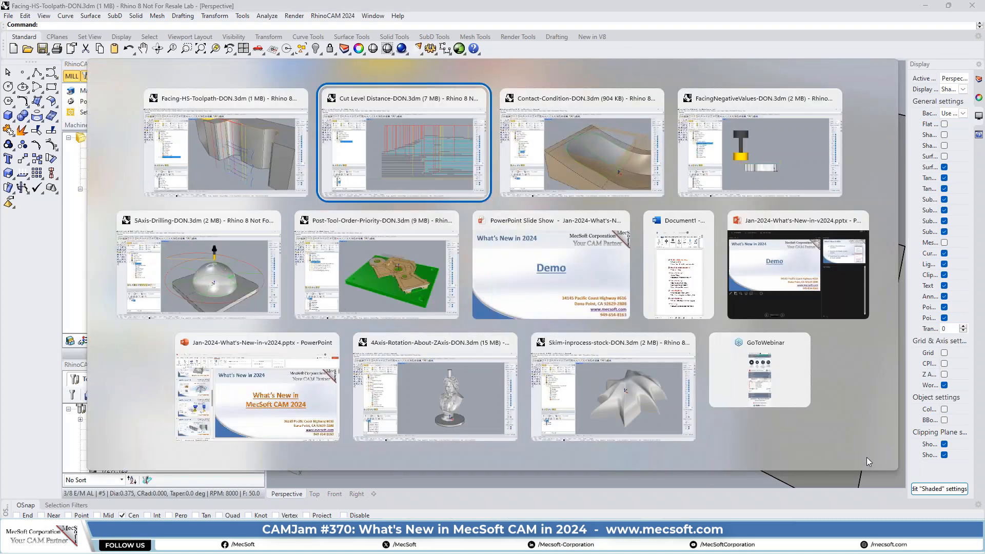
{"action": "left_click", "coordinate": [458, 411]}
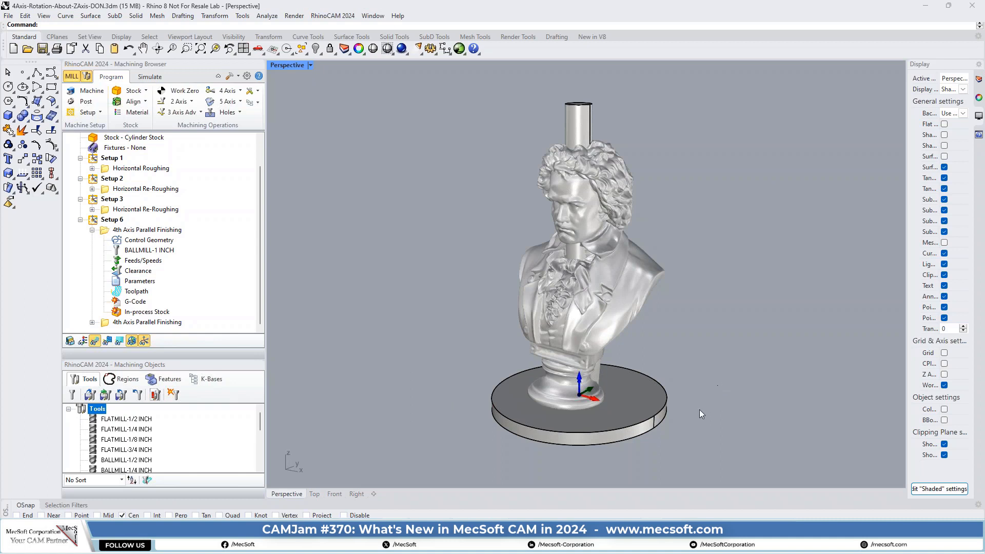
{"action": "scroll", "coordinate": [698, 413], "scroll_direction": "up", "scroll_amount": 2}
{"action": "scroll", "coordinate": [590, 411], "scroll_direction": "down", "scroll_amount": 2}
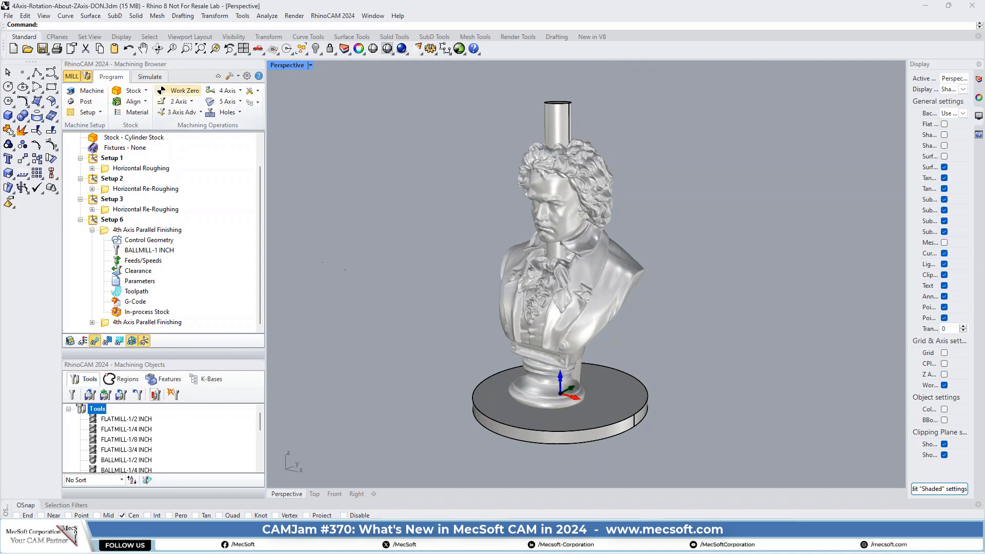
Review the Machine Tool Setup for the 5 Axis Head-Head machine, including its +Z primary rotary axis, and close it without changes.
{"action": "left_click", "coordinate": [95, 94]}
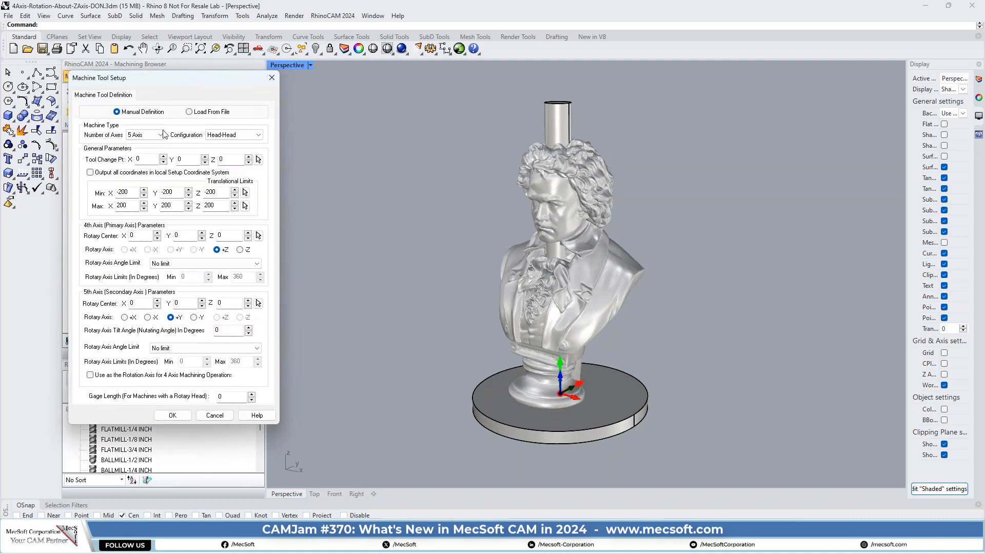
{"action": "left_click_drag", "start_coordinate": [175, 79], "coordinate": [344, 92]}
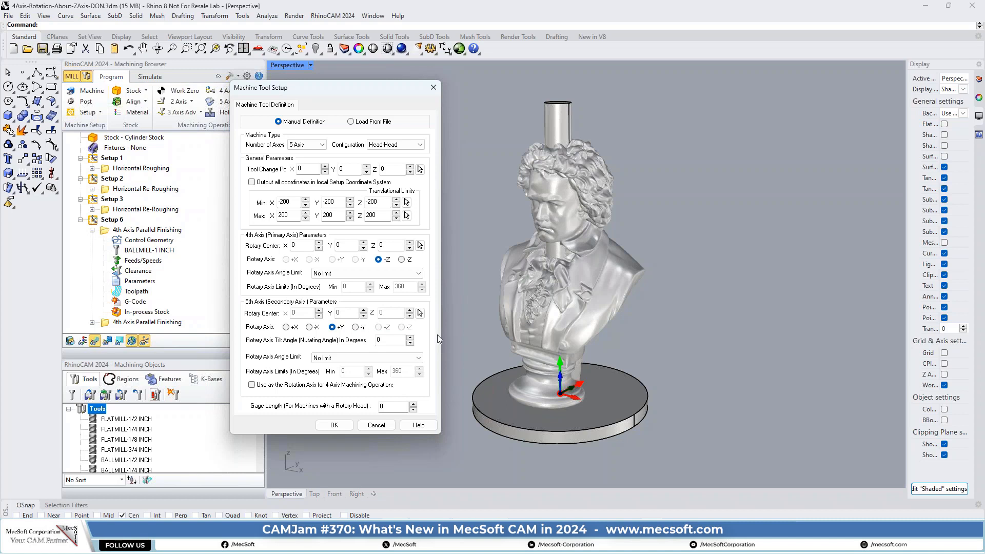
{"action": "left_click", "coordinate": [435, 88]}
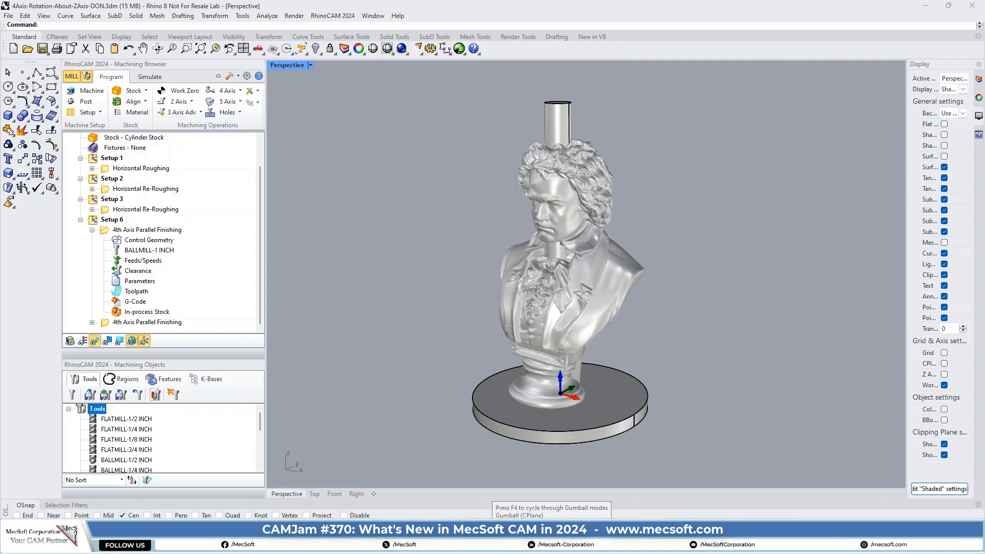
Display the toolpath of the first 4th Axis Parallel Finishing operation in Setup 6 on the bust.
{"action": "left_click", "coordinate": [107, 231]}
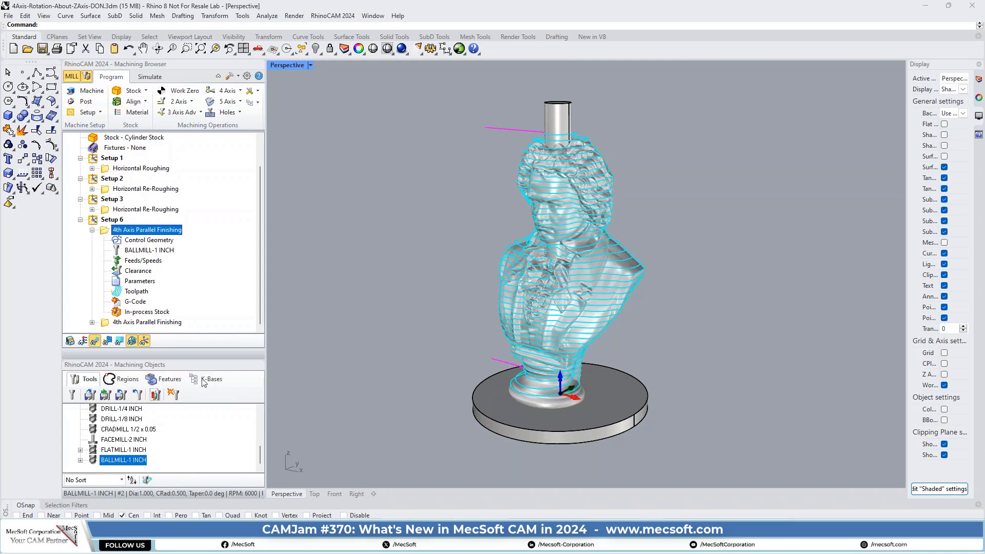
Step through the first 4th Axis Parallel Finishing toolpath in the Toolpath Editor, following the tool around the bust to the final retract, and close the editor.
{"action": "double_click", "coordinate": [119, 296]}
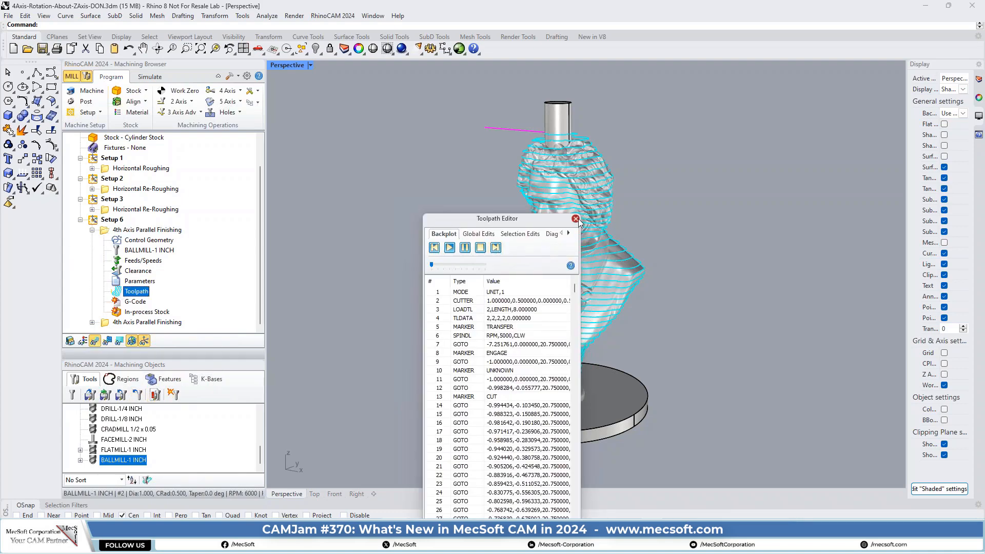
{"action": "left_click_drag", "start_coordinate": [544, 219], "coordinate": [337, 110]}
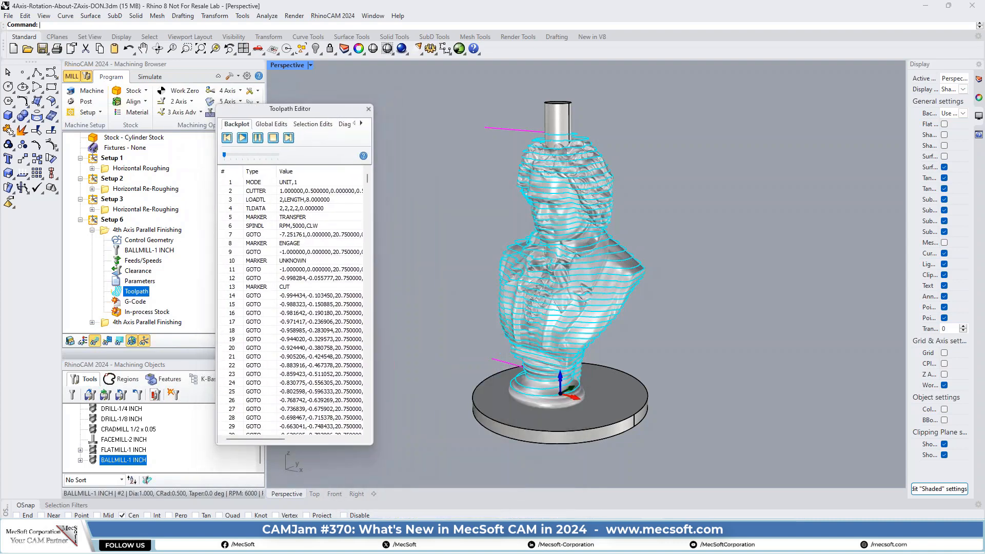
{"action": "left_click", "coordinate": [322, 191]}
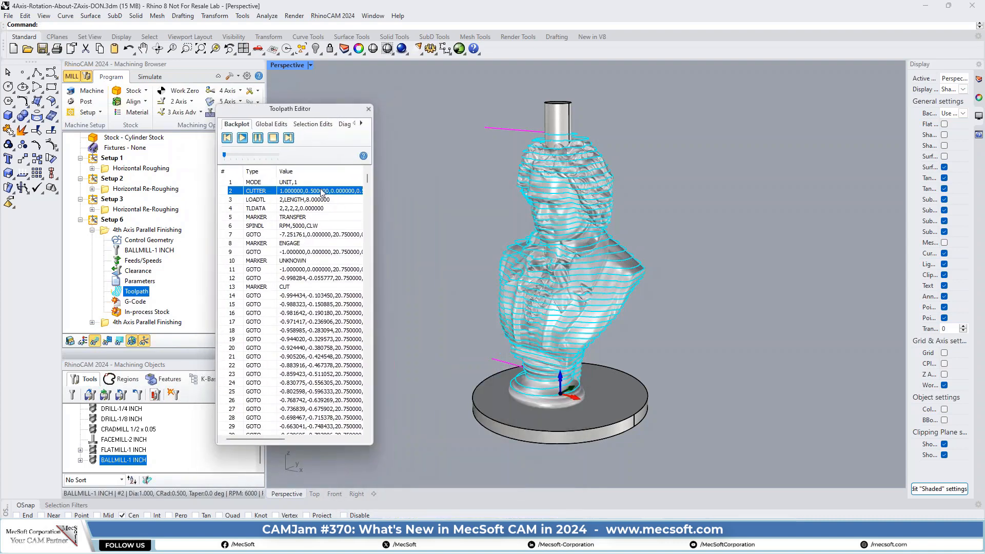
{"action": "key", "text": "Down"}
{"action": "key", "text": "Down"}
{"action": "key", "text": "Down"}
{"action": "key", "text": "Down"}
{"action": "key", "text": "Down"}
{"action": "key", "text": "Down"}
{"action": "key", "text": "Down"}
{"action": "key", "text": "Down"}
{"action": "key", "text": "Down"}
{"action": "key", "text": "Down"}
{"action": "key", "text": "Down"}
{"action": "key", "text": "Down"}
{"action": "key", "text": "Down"}
{"action": "key", "text": "Down"}
{"action": "key", "text": "Down"}
{"action": "key", "text": "Down"}
{"action": "key", "text": "Down"}
{"action": "key", "text": "Down"}
{"action": "key", "text": "Down"}
{"action": "key", "text": "Down"}
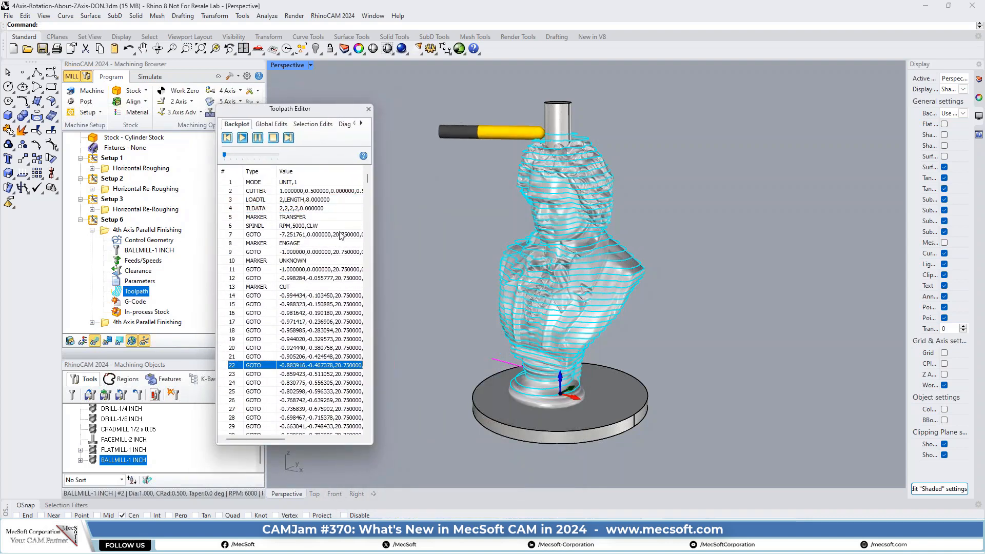
{"action": "key", "text": "Down"}
{"action": "key", "text": "Down"}
{"action": "key", "text": "Down"}
{"action": "key", "text": "Down"}
{"action": "key", "text": "Down"}
{"action": "key", "text": "Down"}
{"action": "key", "text": "Down"}
{"action": "key", "text": "Down"}
{"action": "key", "text": "Down"}
{"action": "key", "text": "Down"}
{"action": "key", "text": "Down"}
{"action": "key", "text": "Down"}
{"action": "key", "text": "Down"}
{"action": "key", "text": "Down"}
{"action": "key", "text": "Down"}
{"action": "key", "text": "Down"}
{"action": "key", "text": "Down"}
{"action": "key", "text": "Down"}
{"action": "key", "text": "Down"}
{"action": "key", "text": "Down"}
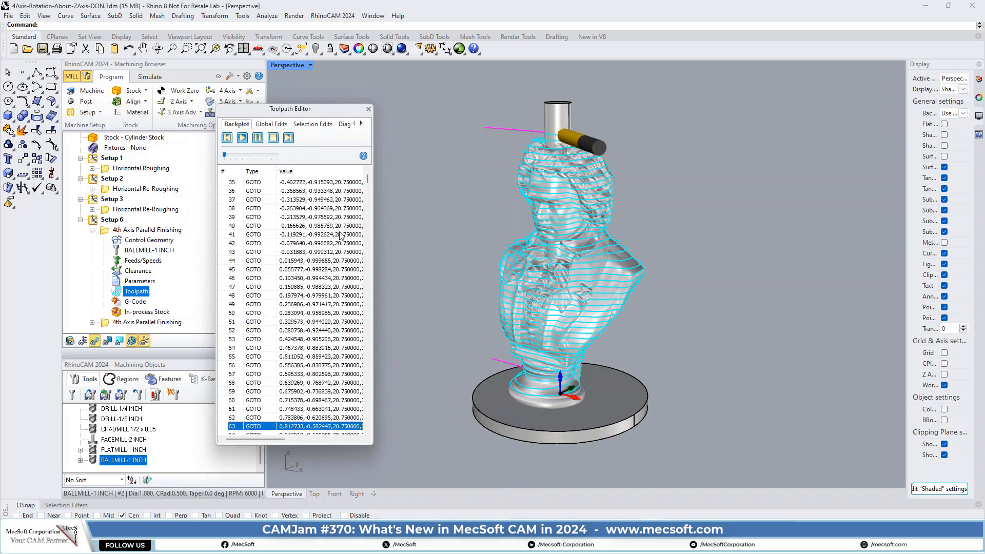
{"action": "key", "text": "Down"}
{"action": "key", "text": "Down"}
{"action": "key", "text": "Down"}
{"action": "key", "text": "Down"}
{"action": "key", "text": "Down"}
{"action": "key", "text": "Down"}
{"action": "key", "text": "Down"}
{"action": "key", "text": "Down"}
{"action": "key", "text": "Down"}
{"action": "key", "text": "Down"}
{"action": "key", "text": "Down"}
{"action": "key", "text": "Down"}
{"action": "key", "text": "Down"}
{"action": "key", "text": "Down"}
{"action": "key", "text": "Down"}
{"action": "key", "text": "Down"}
{"action": "key", "text": "Down"}
{"action": "key", "text": "Down"}
{"action": "key", "text": "Down"}
{"action": "key", "text": "Down"}
{"action": "key", "text": "Down"}
{"action": "key", "text": "Down"}
{"action": "key", "text": "Down"}
{"action": "key", "text": "Down"}
{"action": "key", "text": "Down"}
{"action": "key", "text": "Down"}
{"action": "key", "text": "Down"}
{"action": "key", "text": "Down"}
{"action": "key", "text": "Down"}
{"action": "key", "text": "Down"}
{"action": "key", "text": "Down"}
{"action": "key", "text": "Down"}
{"action": "key", "text": "Down"}
{"action": "key", "text": "Down"}
{"action": "key", "text": "Down"}
{"action": "key", "text": "Down"}
{"action": "key", "text": "Down"}
{"action": "key", "text": "Down"}
{"action": "key", "text": "Down"}
{"action": "key", "text": "Down"}
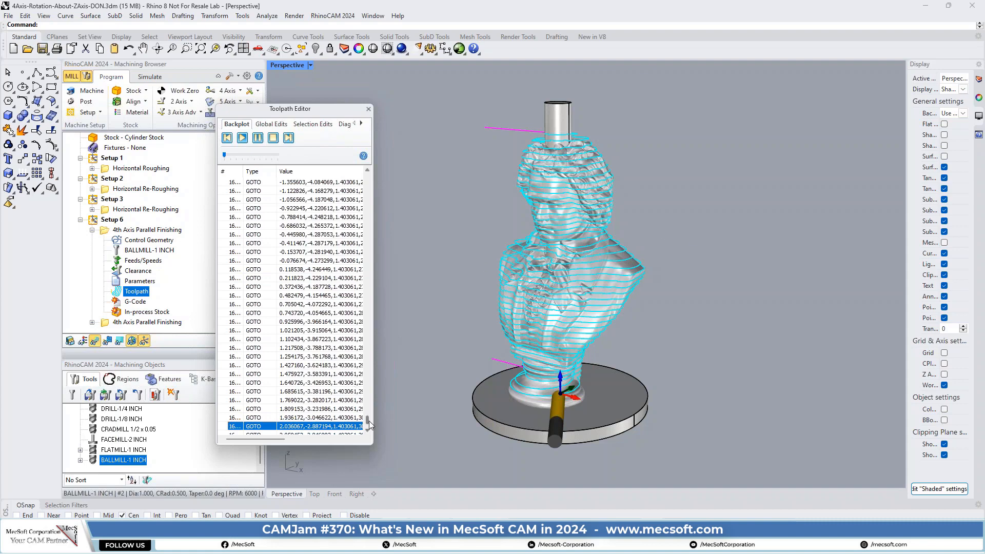
{"action": "left_click_drag", "start_coordinate": [369, 421], "coordinate": [350, 468]}
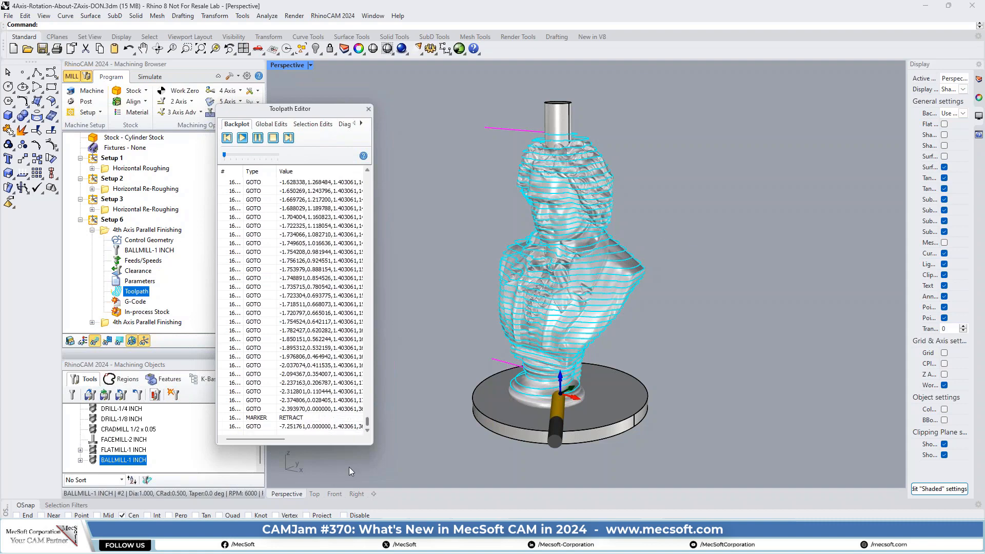
{"action": "left_click", "coordinate": [369, 109]}
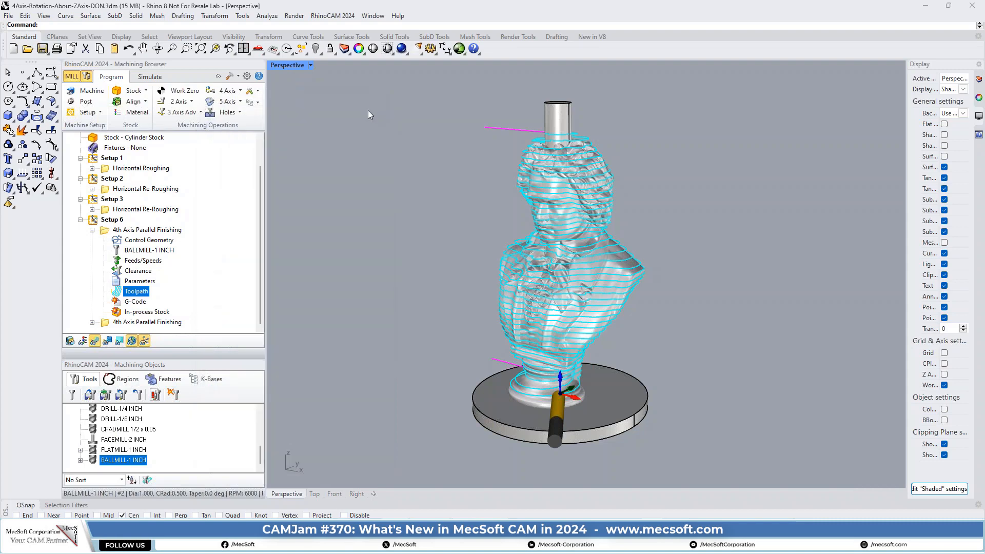
Switch to the Facing-HS-Toolpath-DON window and open the recent file 5axis-Recompute-Angles-DON.3dm there.
{"action": "key", "text": "alt+Tab"}
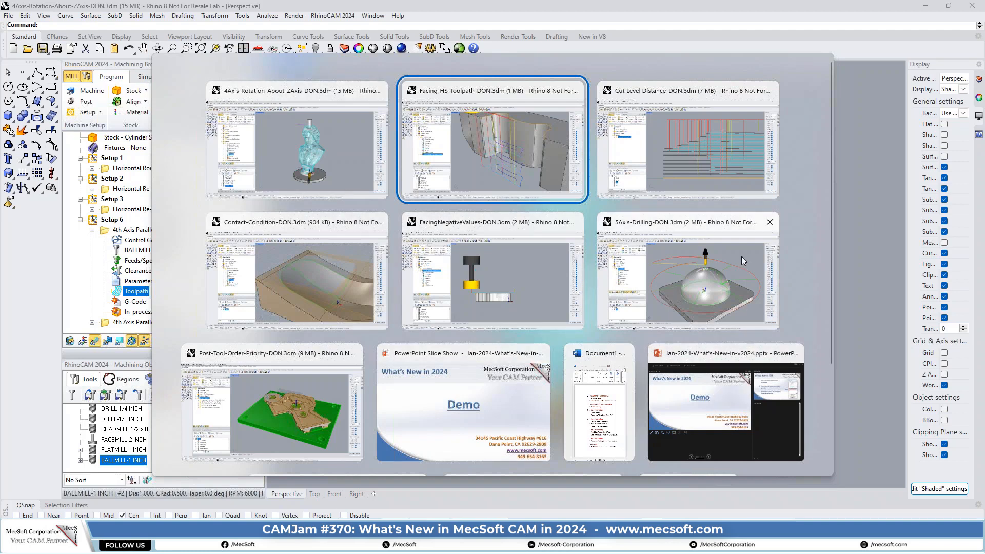
{"action": "left_click", "coordinate": [567, 167]}
{"action": "left_click", "coordinate": [8, 15]}
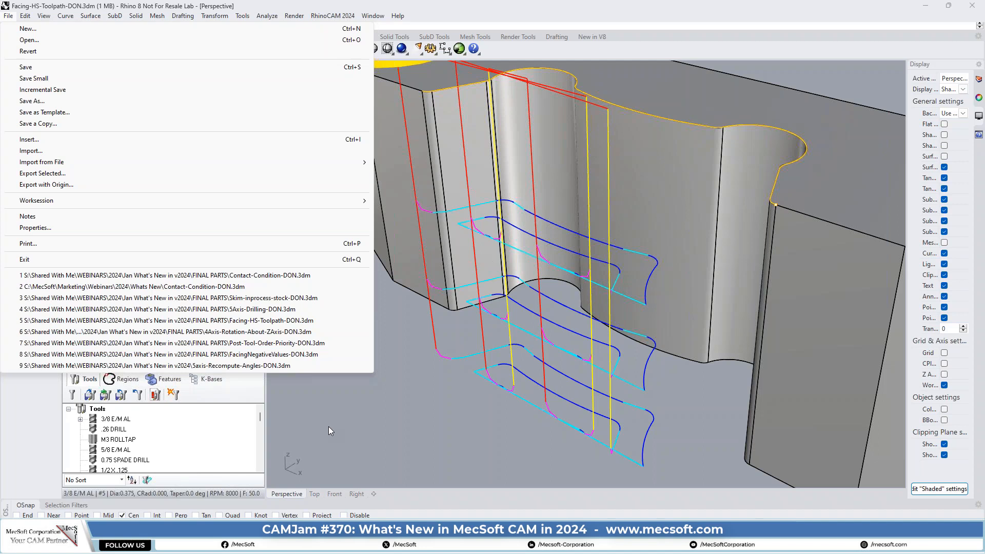
{"action": "left_click", "coordinate": [254, 366]}
{"action": "left_click", "coordinate": [517, 295]}
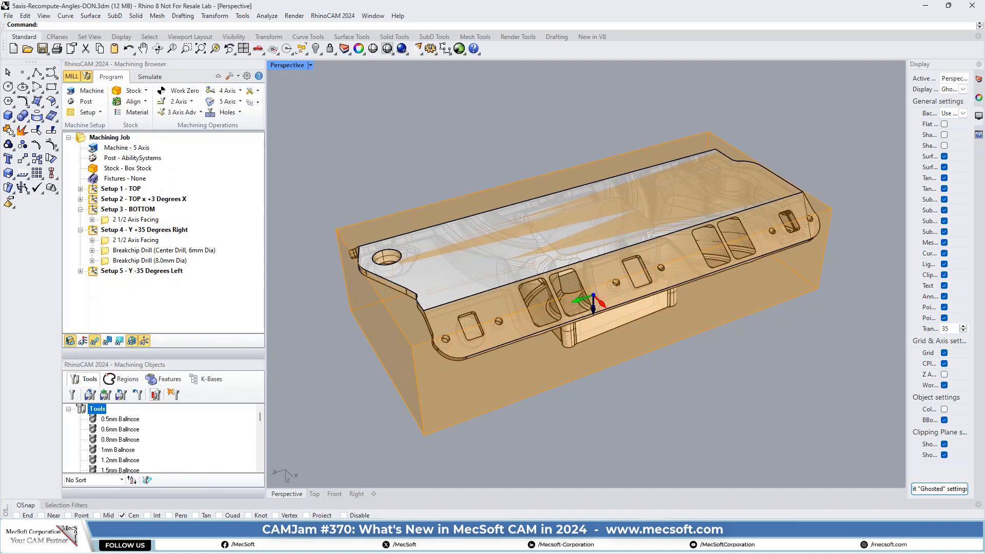
Hide the box stock around the part and view the angled face with its pockets and holes.
{"action": "left_click", "coordinate": [70, 342]}
{"action": "mouse_move", "coordinate": [723, 403]}
{"action": "right_mouse_down"}
{"action": "mouse_move", "coordinate": [699, 418]}
{"action": "mouse_move", "coordinate": [651, 418]}
{"action": "mouse_move", "coordinate": [686, 402]}
{"action": "mouse_move", "coordinate": [694, 409]}
{"action": "right_mouse_up"}
{"action": "right_click_drag", "start_coordinate": [711, 356], "coordinate": [731, 385]}
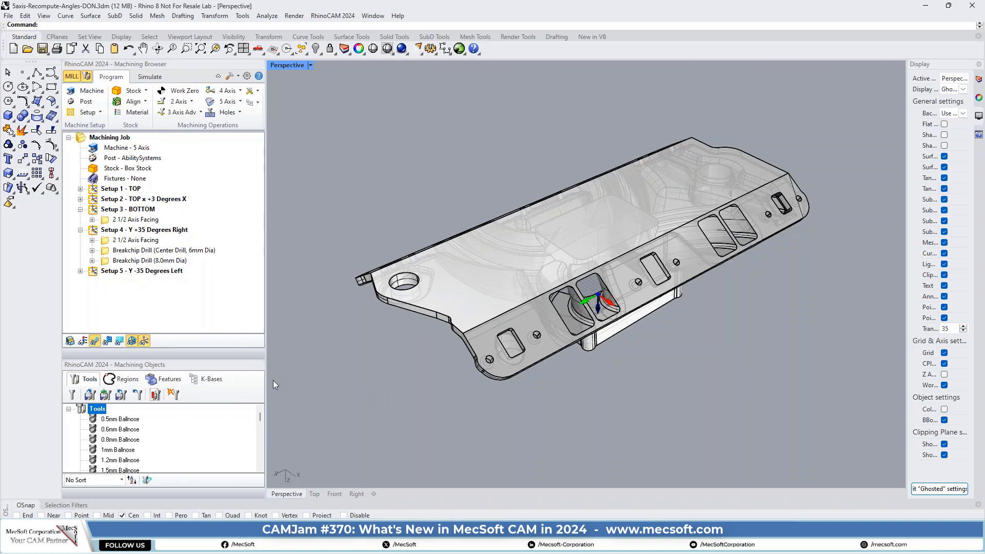
Expand Setup 1 - TOP and examine its first 2 1/2 Axis Facing operation and the axis orientation of Setup 4 - Y +35 Degrees Right.
{"action": "left_click", "coordinate": [95, 190]}
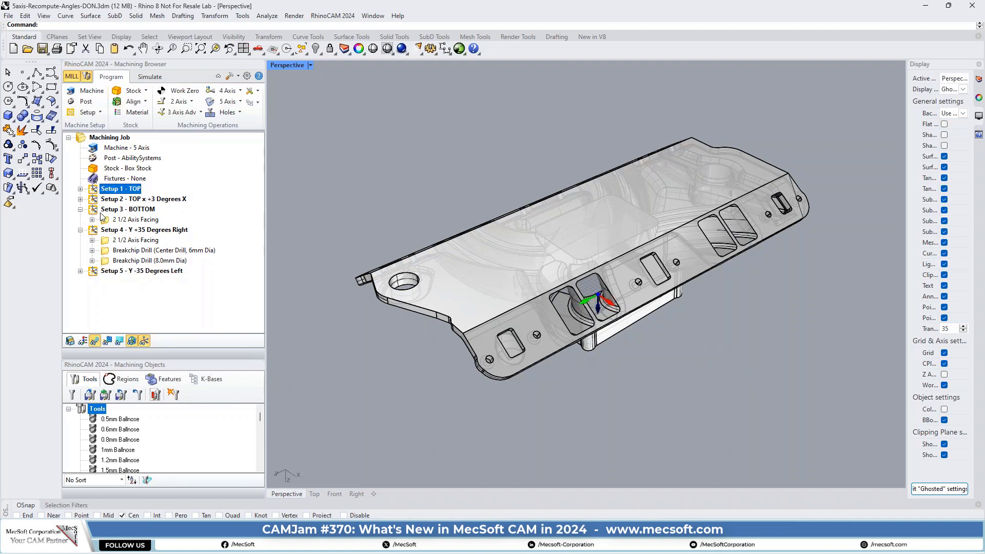
{"action": "left_click", "coordinate": [80, 189]}
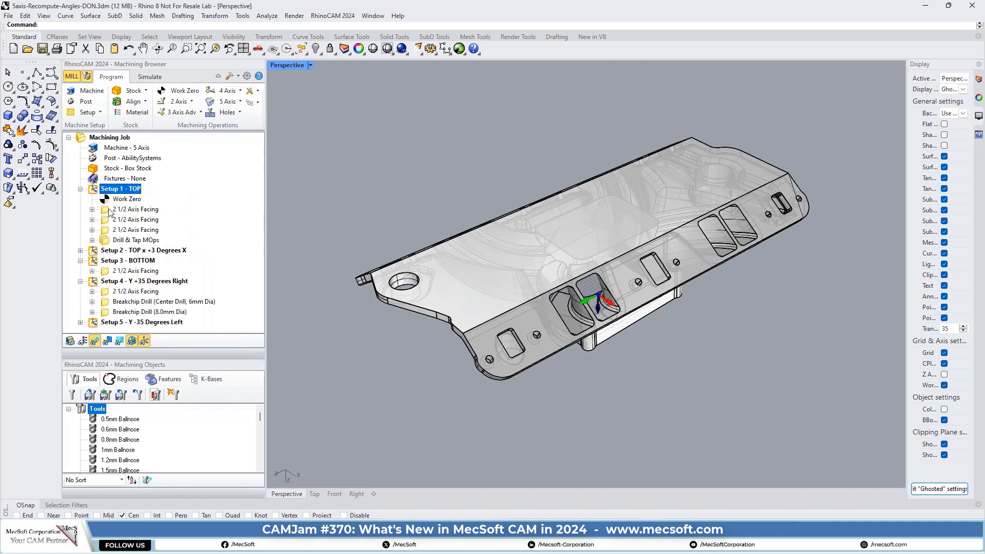
{"action": "left_click", "coordinate": [113, 210]}
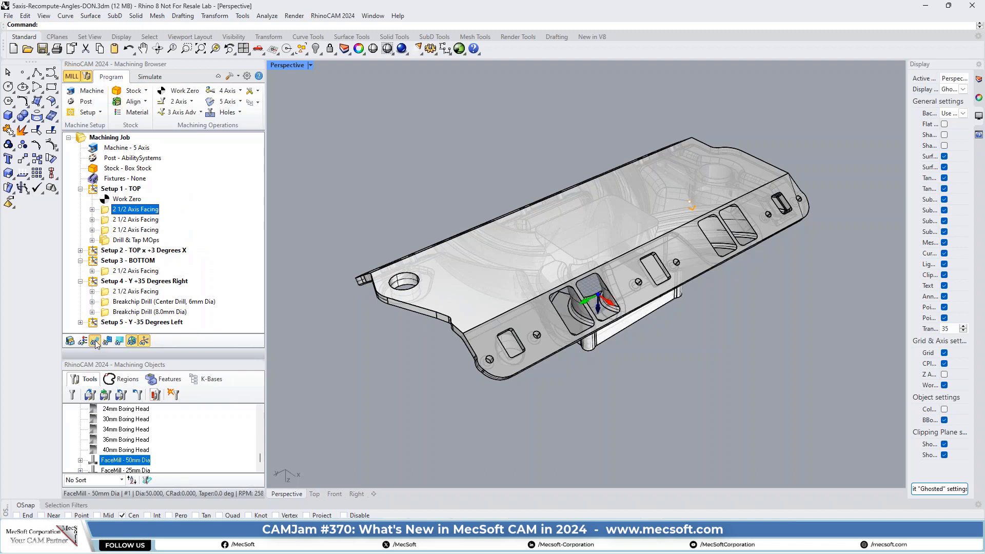
{"action": "left_click", "coordinate": [113, 282]}
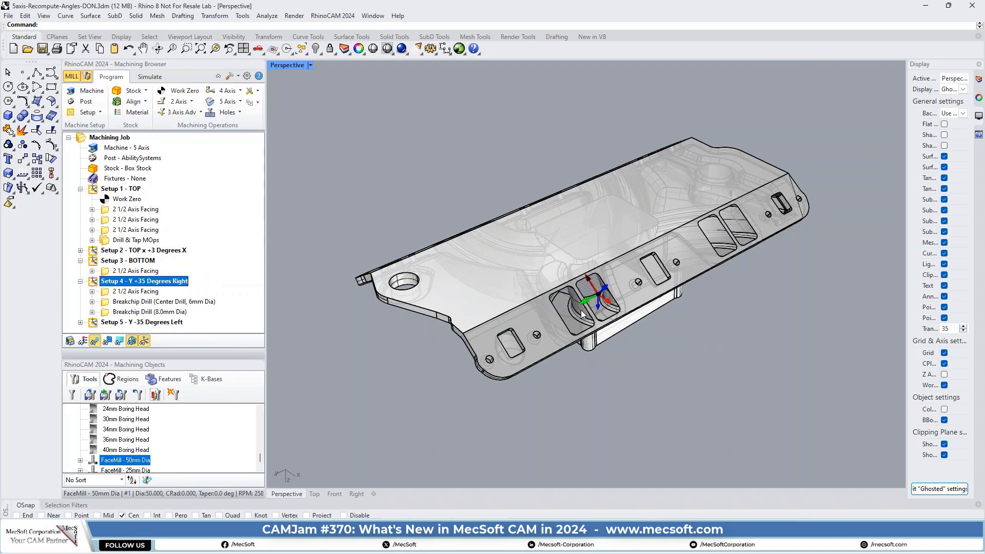
{"action": "right_click_drag", "start_coordinate": [496, 296], "coordinate": [469, 286]}
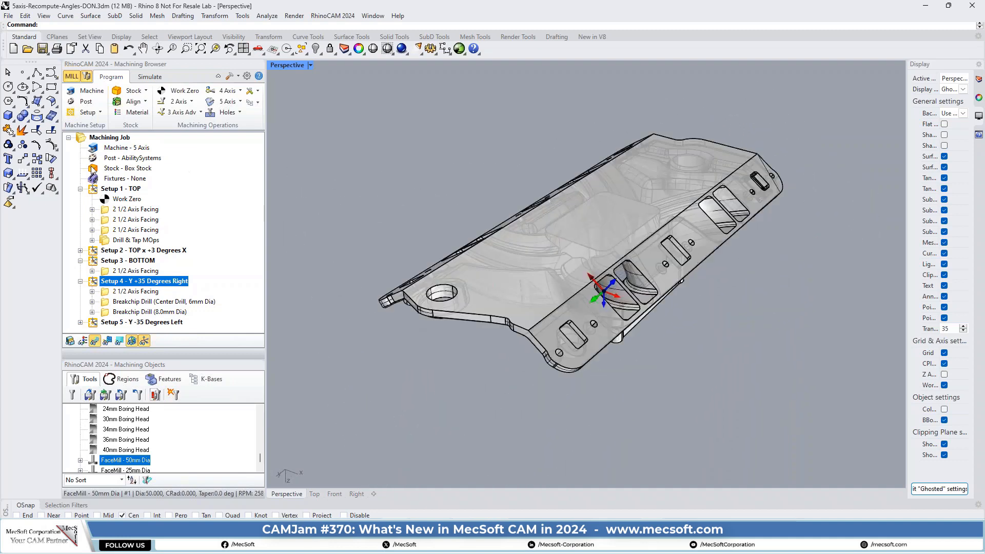
Review the Recalculate All Angles command of the Machining Job and the Recalculate Angles command of Setup 1 - TOP without running them.
{"action": "right_click", "coordinate": [115, 139]}
{"action": "left_click", "coordinate": [114, 139]}
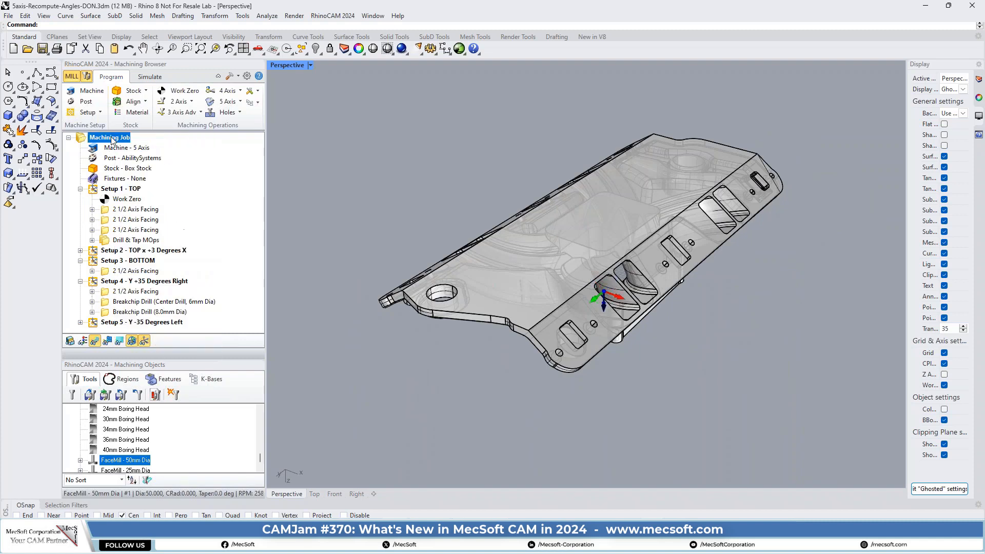
{"action": "right_click", "coordinate": [110, 139]}
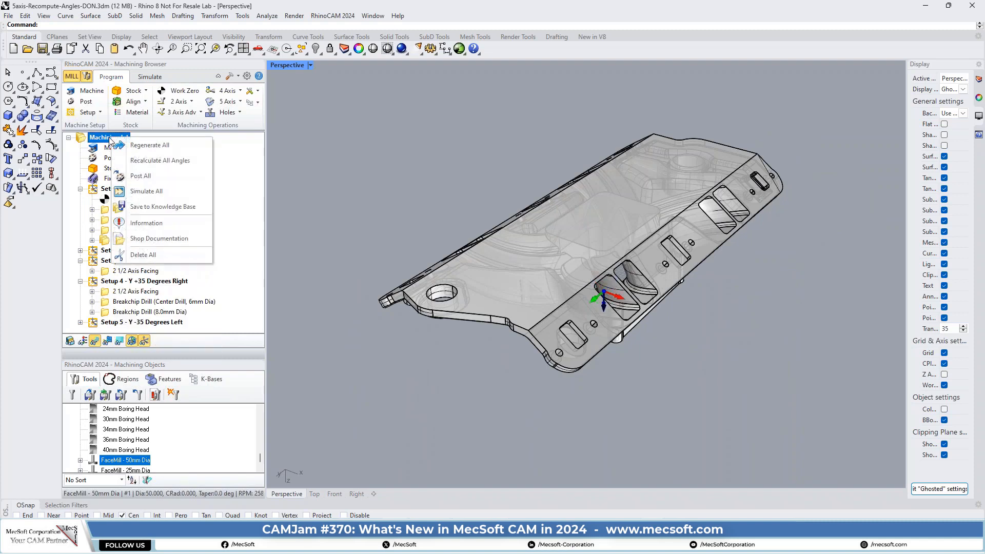
{"action": "left_click", "coordinate": [281, 183]}
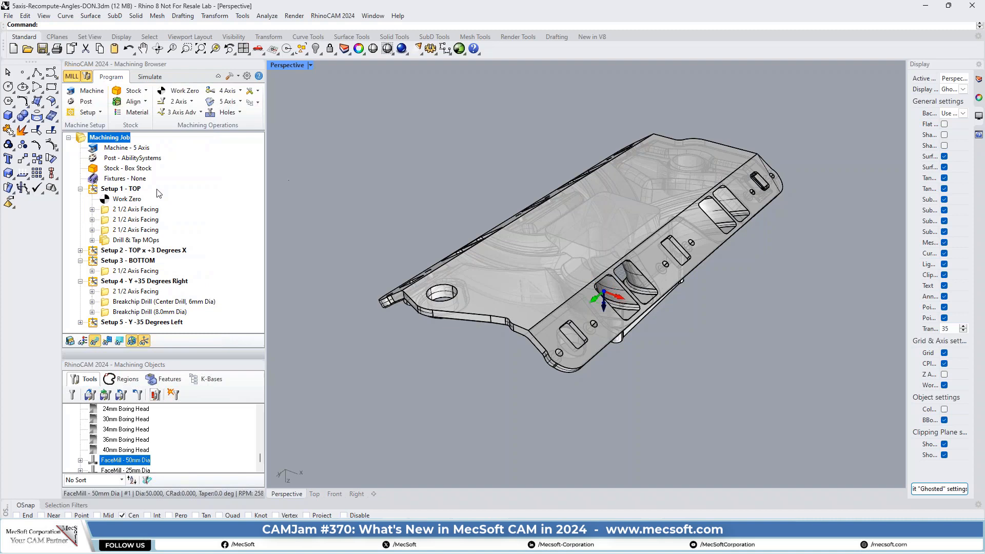
{"action": "left_click", "coordinate": [93, 190]}
{"action": "right_click", "coordinate": [93, 190]}
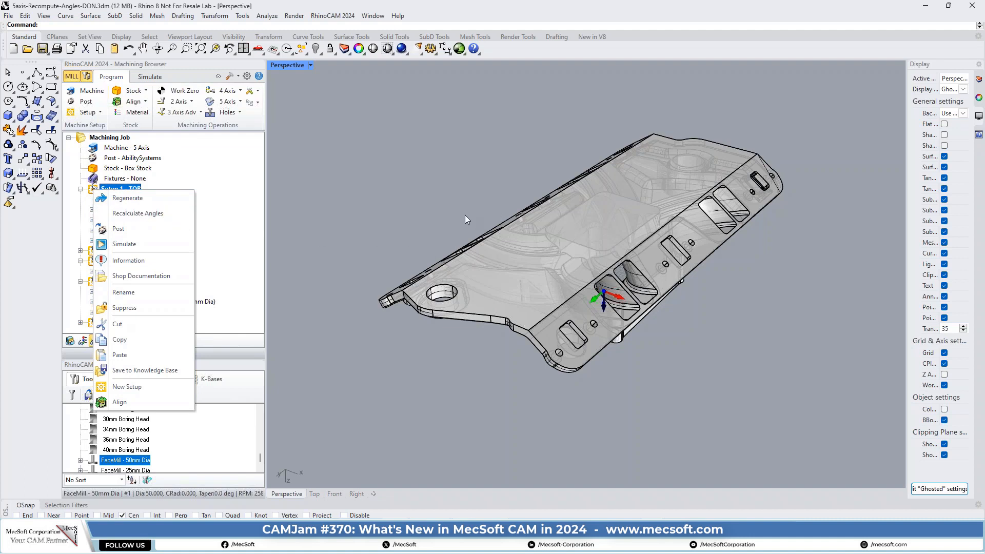
{"action": "left_click", "coordinate": [328, 194]}
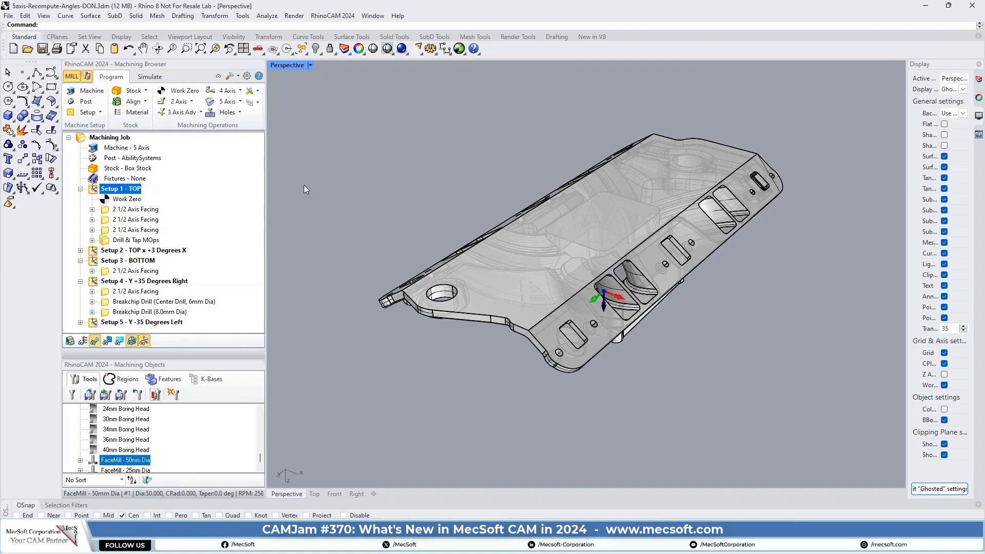
Switch to the Cut Level Distance-DON model with the Horizontal Finishing 6mm toolpath.
{"action": "key", "text": "alt+Tab"}
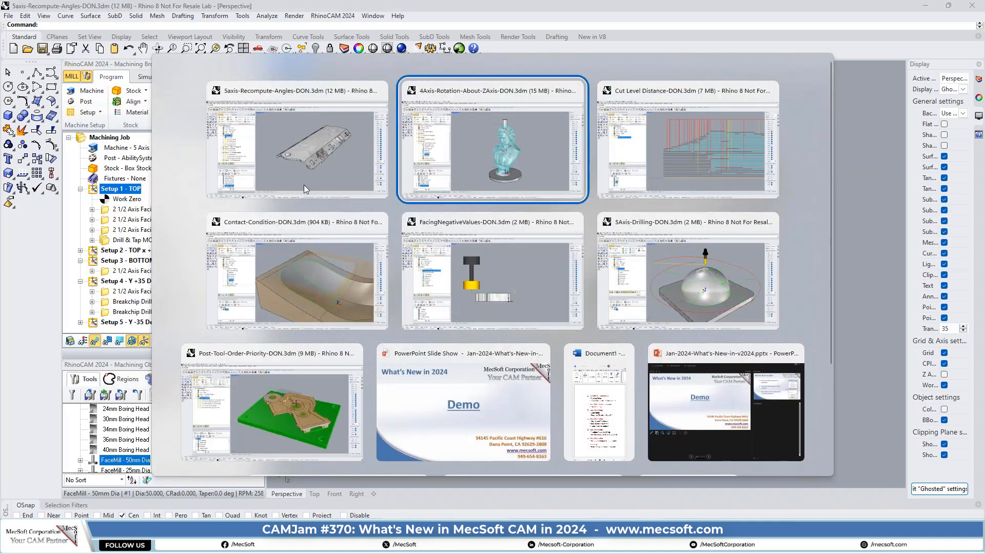
{"action": "left_click", "coordinate": [611, 151]}
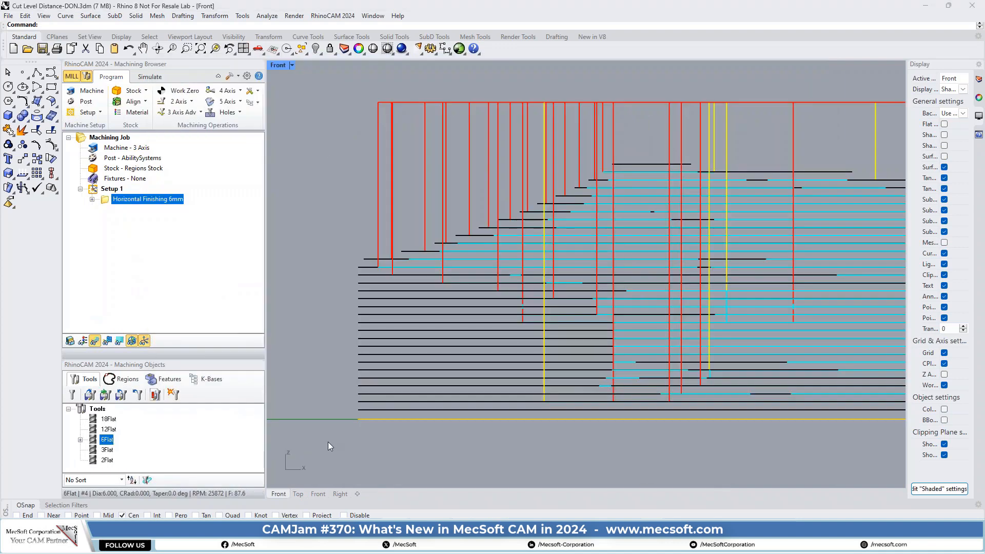